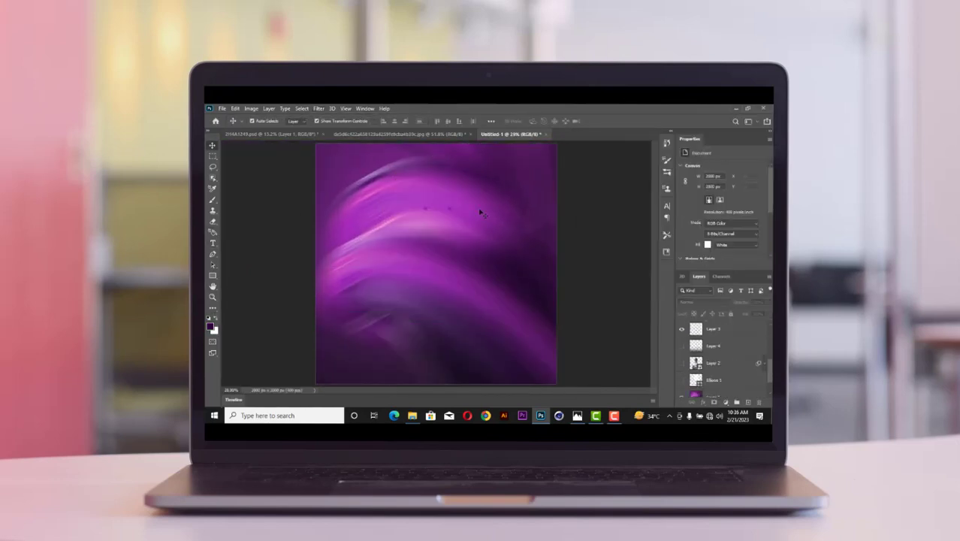
Bring up the 2H4A1249.psd document showing the NYSC portrait on its orange backdrop.
left_click(756, 224)
scroll(721, 316, "down", 3)
left_click(736, 284)
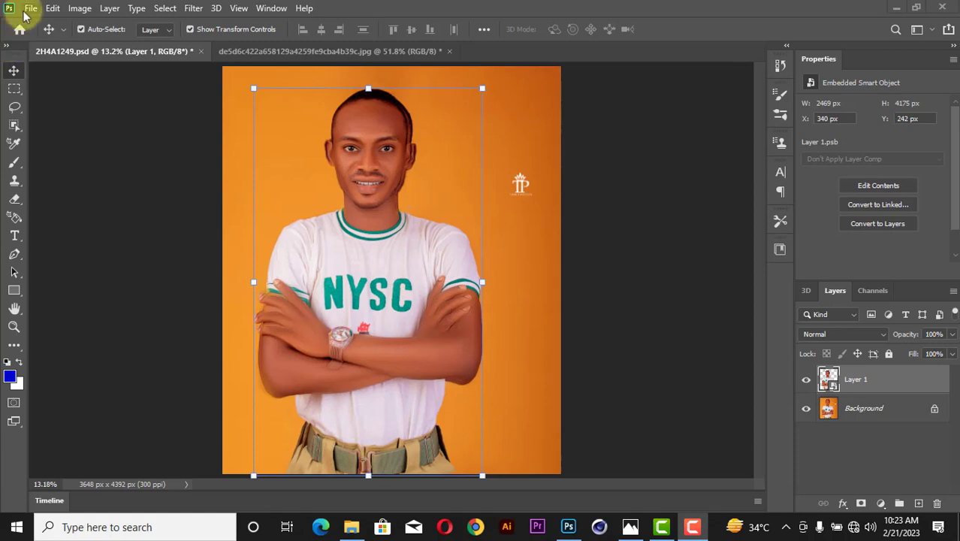
Create a new document from the Custom 5 × 5 in @ 400 ppi preset.
left_click(31, 8)
left_click(79, 23)
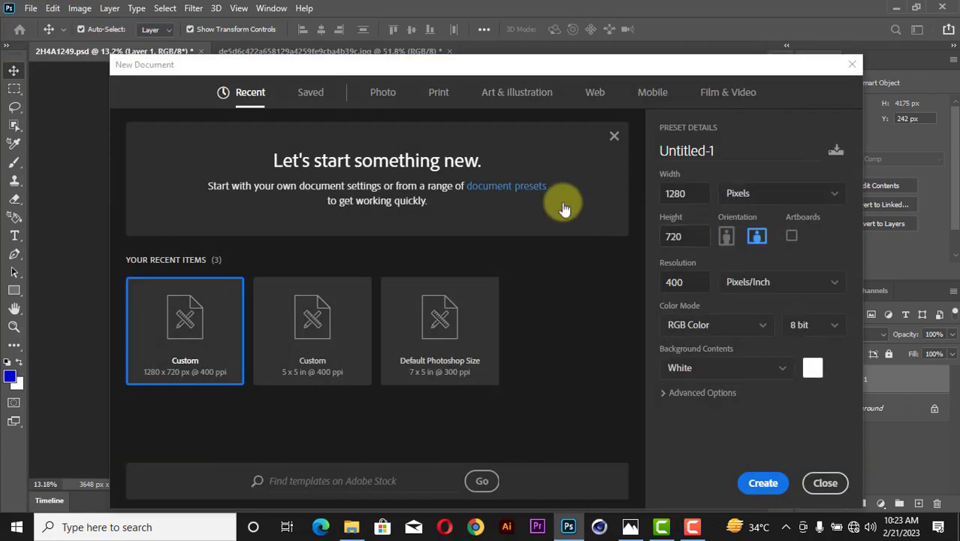
left_click(302, 344)
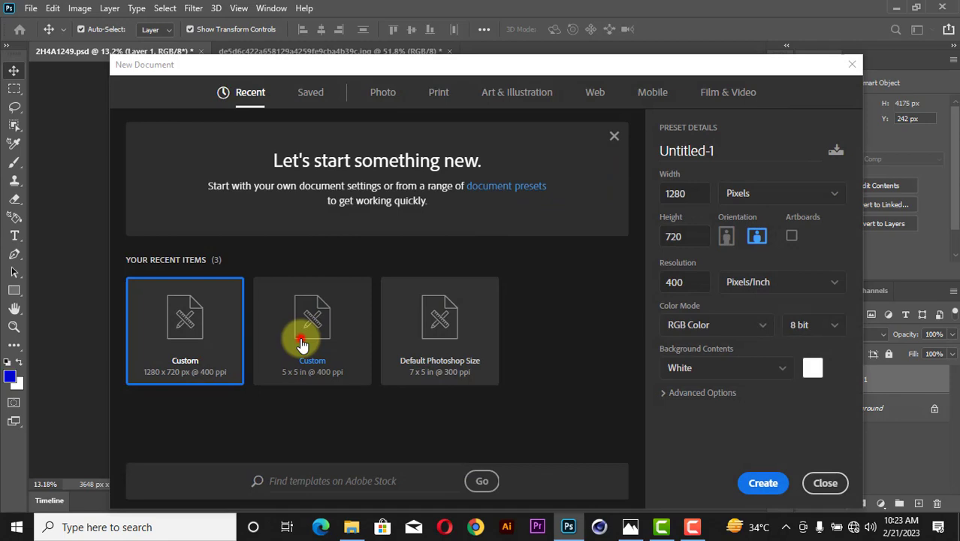
left_click(695, 190)
left_click(678, 235)
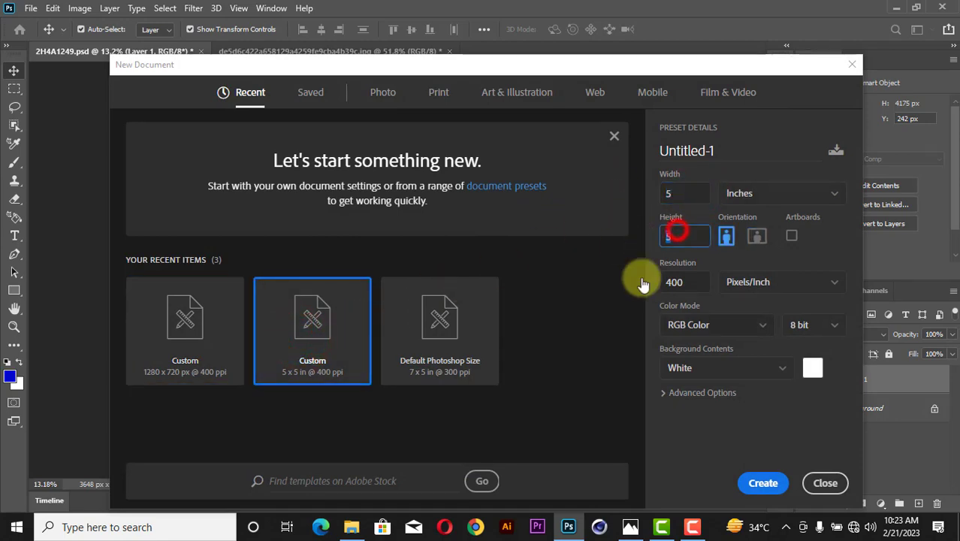
left_click(774, 485)
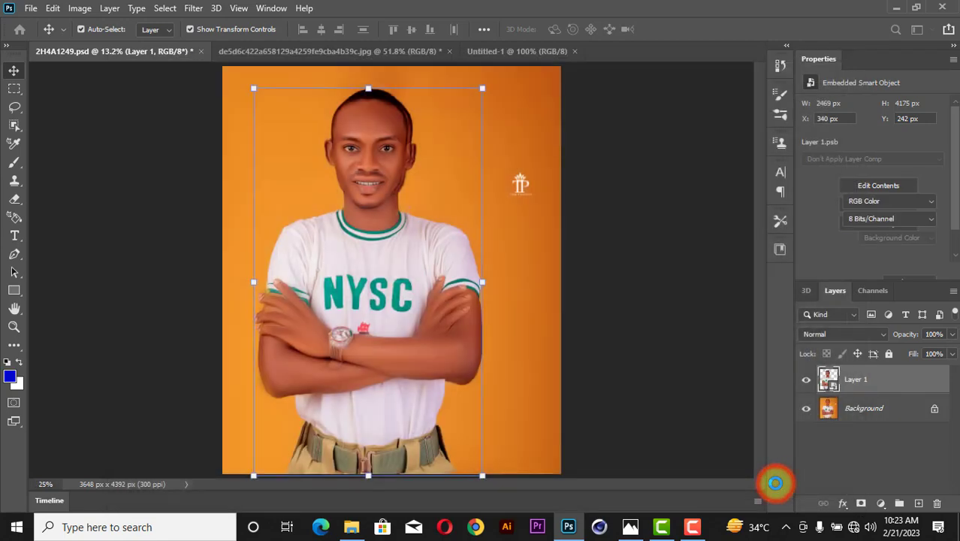
Drag the purple swirl into Untitled-1 and scale it up to cover the whole canvas.
left_click(358, 54)
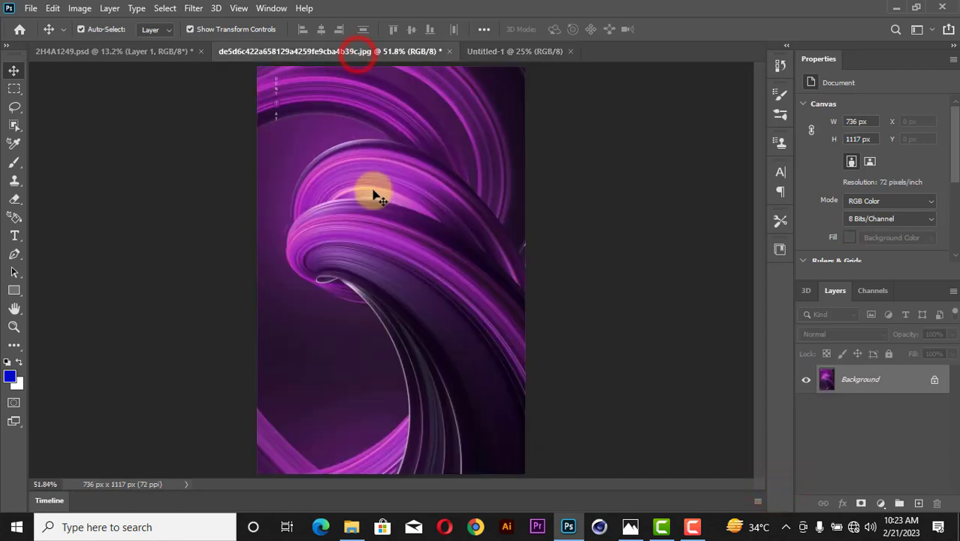
left_click_drag(371, 193, 411, 219)
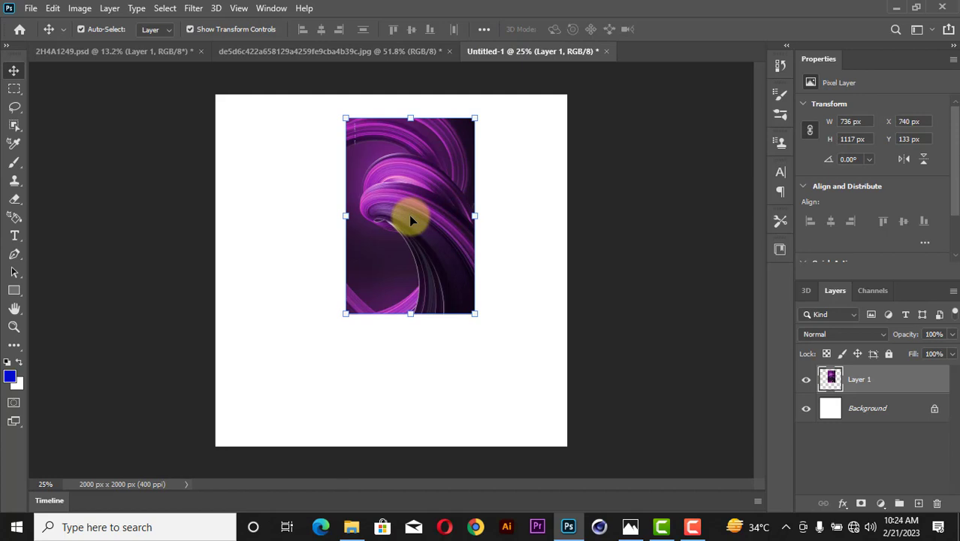
left_click(344, 314)
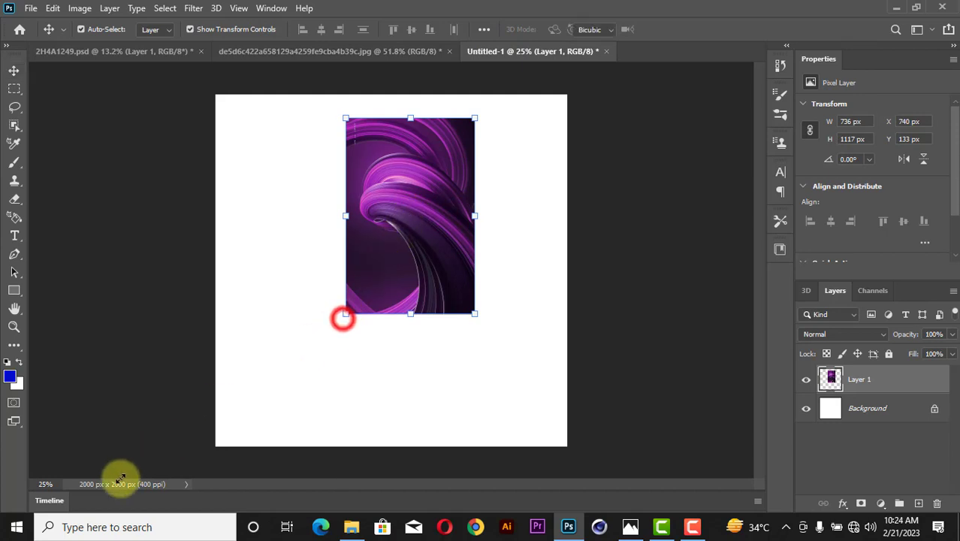
left_click_drag(120, 478, 96, 506)
left_click_drag(483, 340, 624, 248)
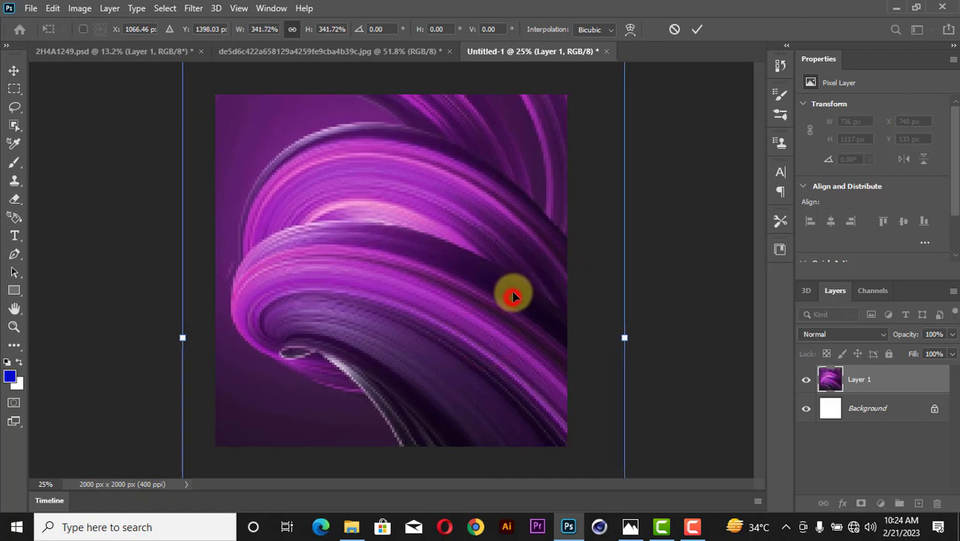
left_click_drag(513, 297, 506, 288)
left_click(697, 29)
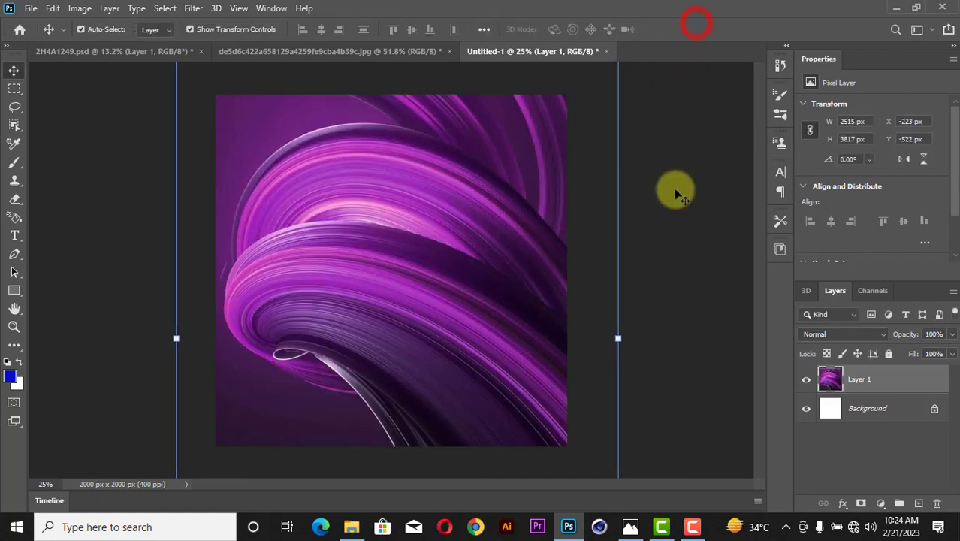
left_click(669, 224)
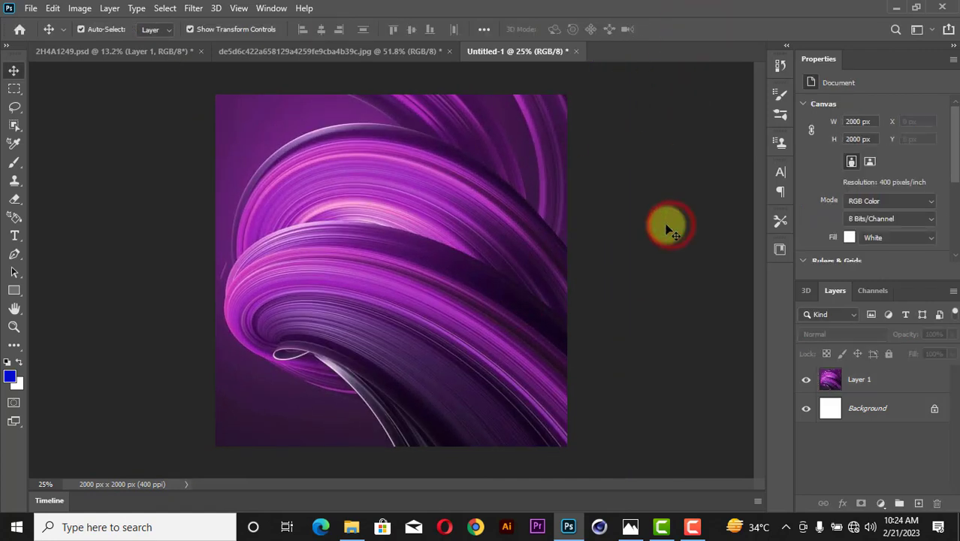
left_click(140, 52)
Drag the portrait into Untitled-1, scale it to about 39.5% and centre it at the bottom.
left_click_drag(382, 208, 410, 273)
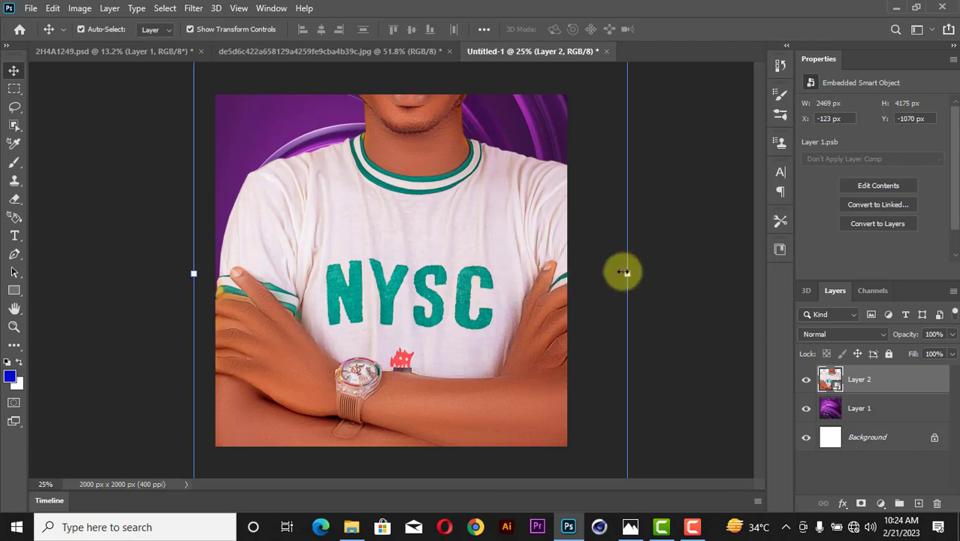
left_click_drag(626, 273, 424, 424)
left_click_drag(467, 253, 575, 172)
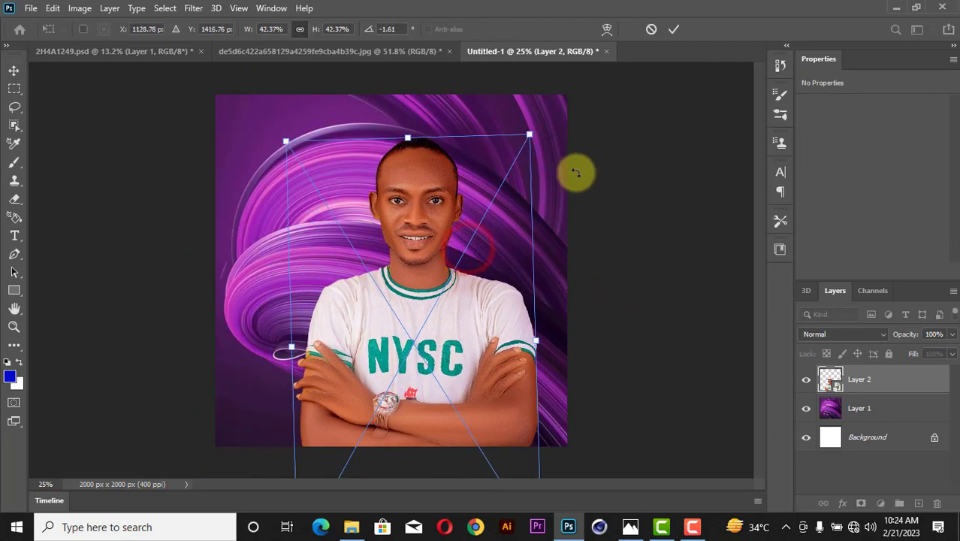
left_click_drag(504, 235, 471, 224)
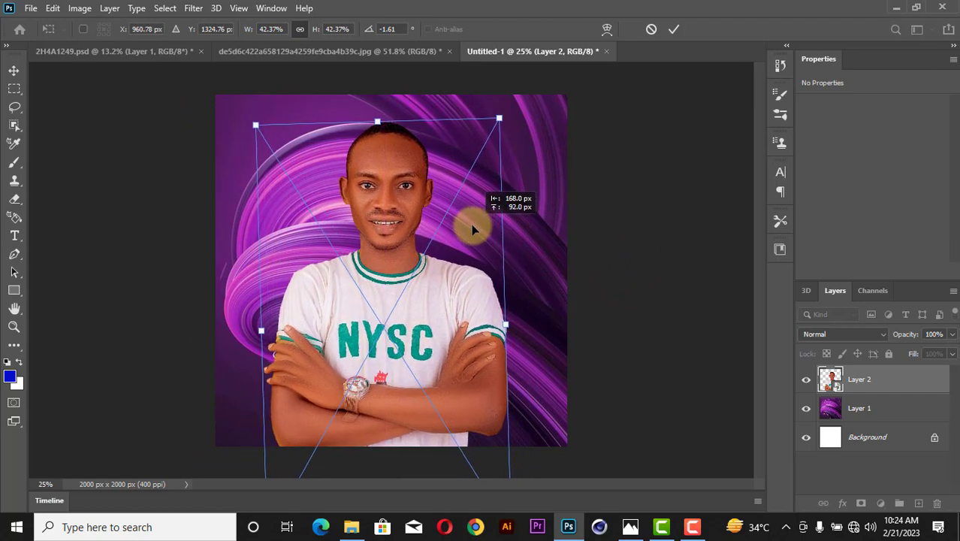
left_click_drag(501, 110, 481, 154)
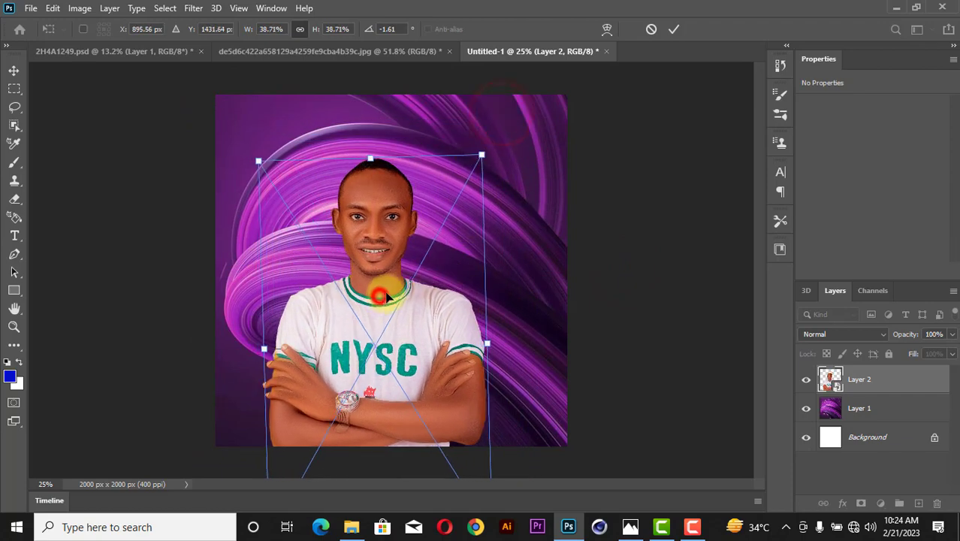
left_click_drag(382, 293, 394, 279)
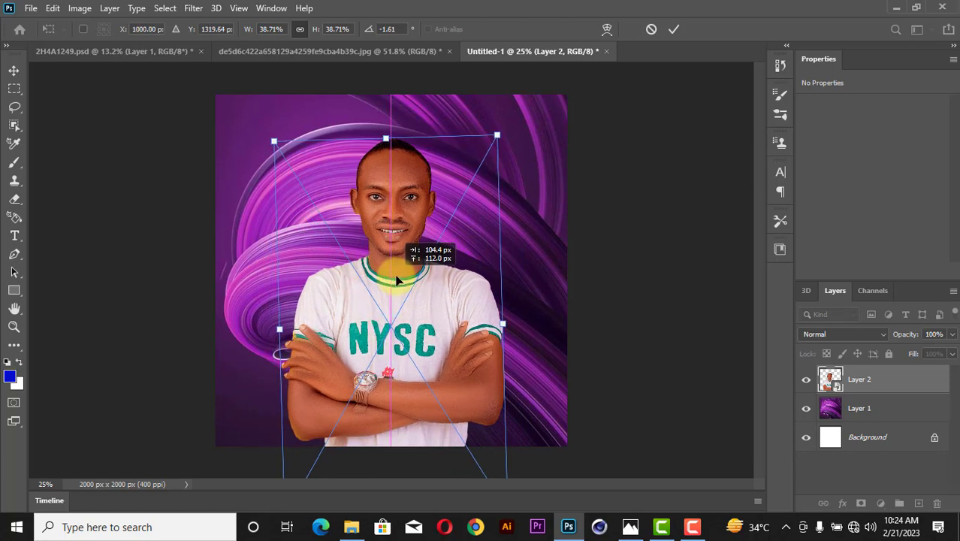
left_click_drag(497, 133, 501, 128)
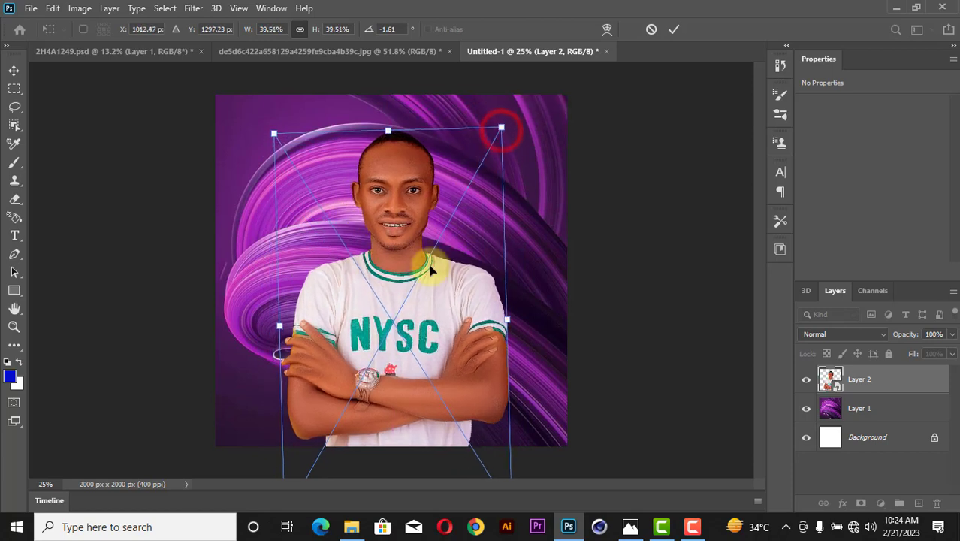
left_click_drag(410, 288, 417, 290)
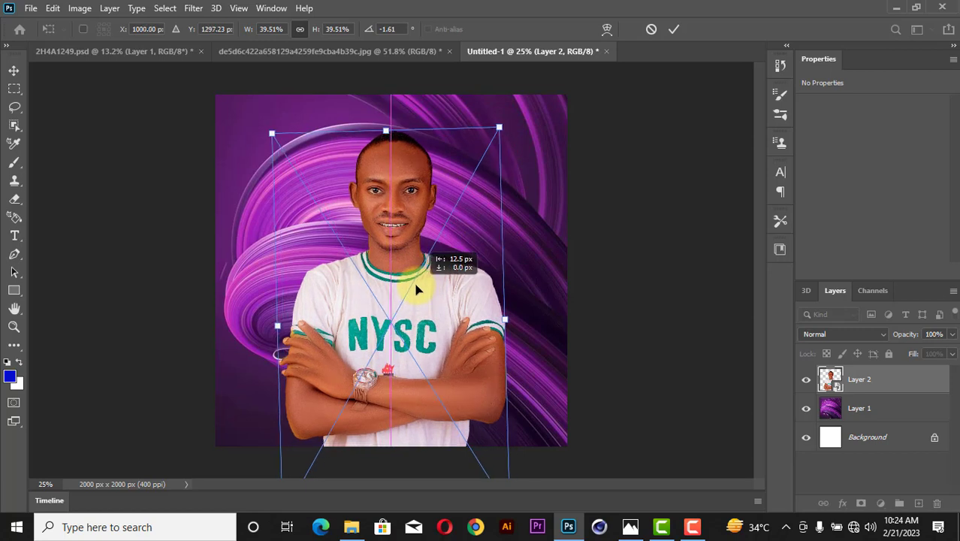
left_click(674, 28)
left_click(639, 254)
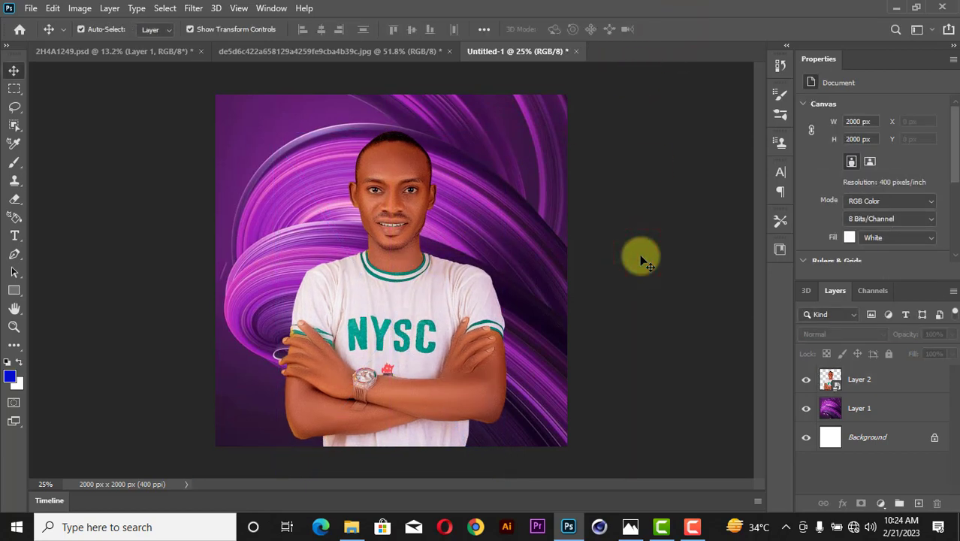
Open the Camera Raw Filter on the portrait layer, zoomed in on the face.
scroll(639, 254, "up", 3)
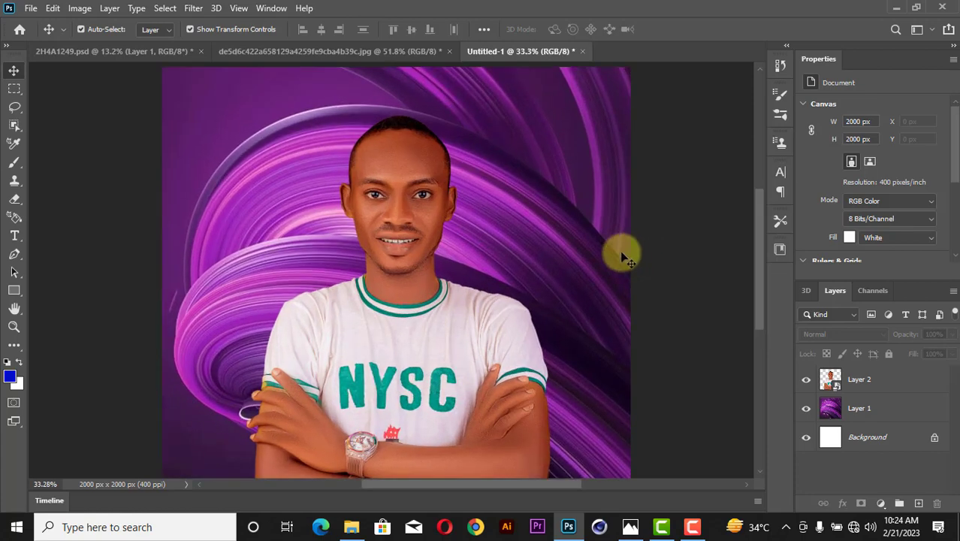
scroll(526, 236, "down", 4)
scroll(399, 211, "up", 2)
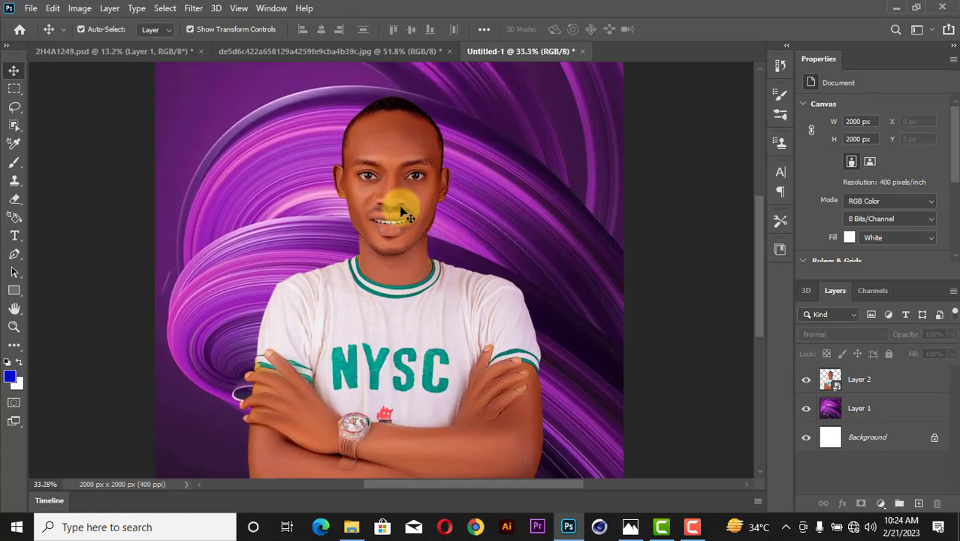
left_click(401, 190)
left_click(193, 8)
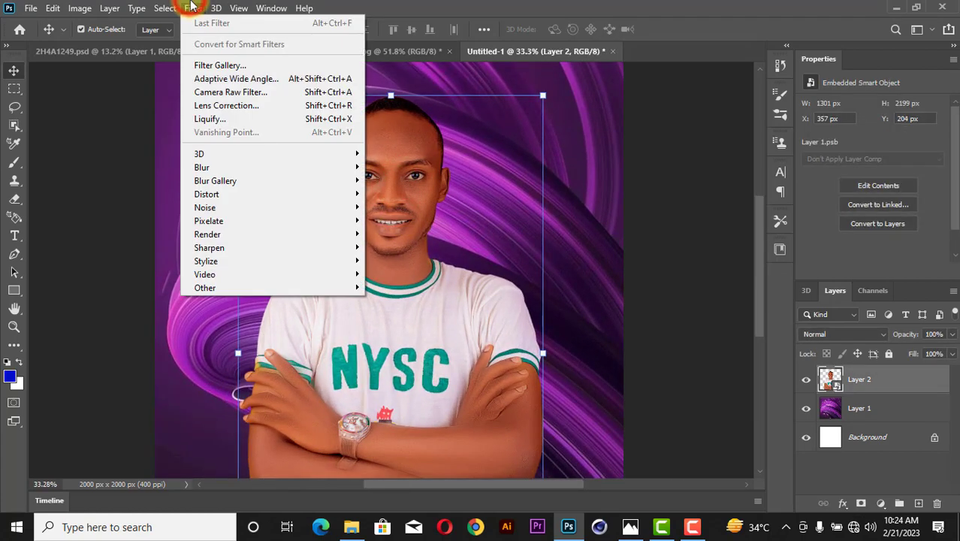
left_click(255, 92)
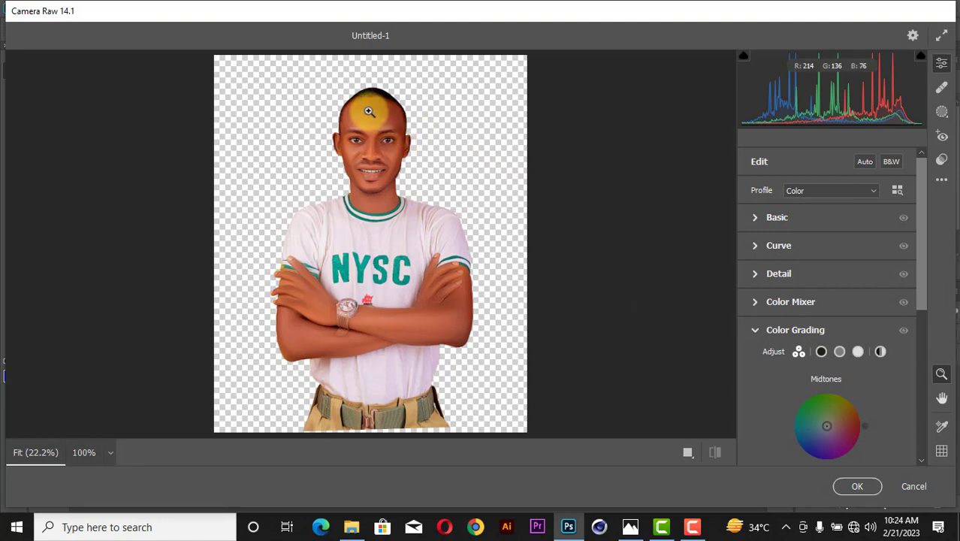
left_click(370, 125)
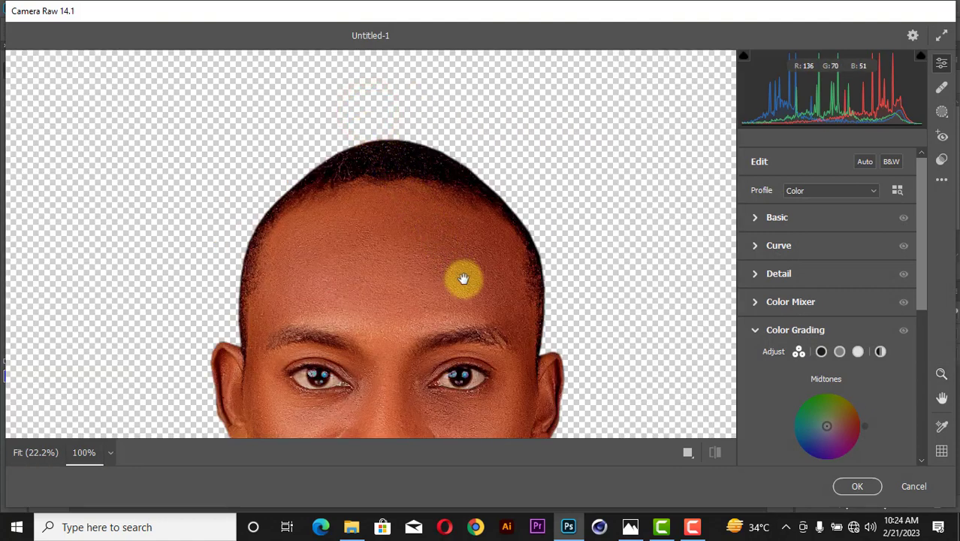
key("space")
left_click_drag(465, 281, 452, 150)
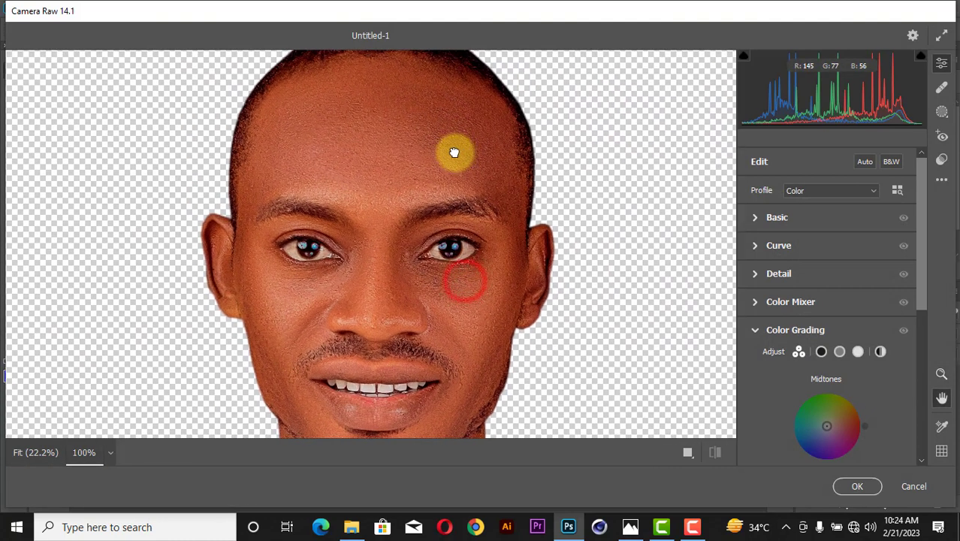
Convert the portrait to black and white with Contrast +100 and Highlights +24.
left_click(753, 218)
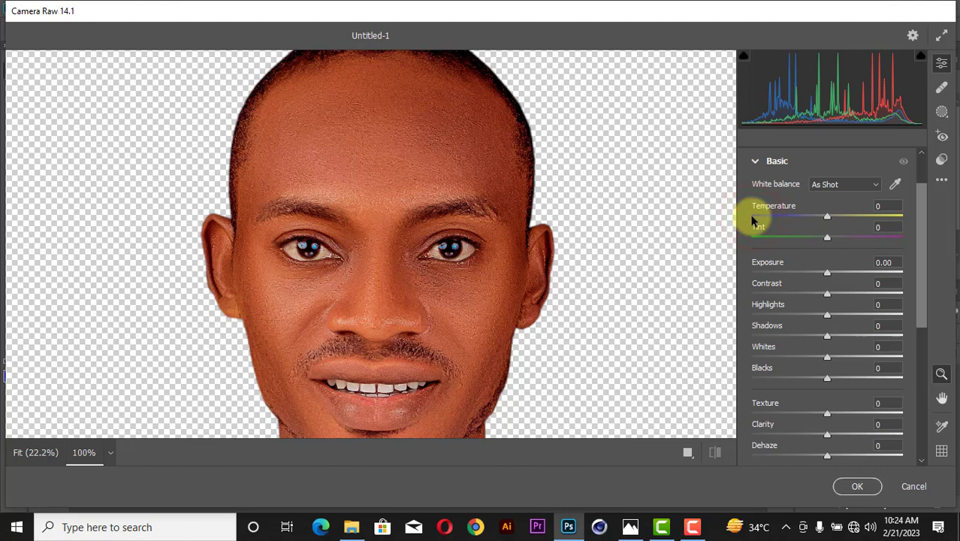
scroll(767, 215, "up", 2)
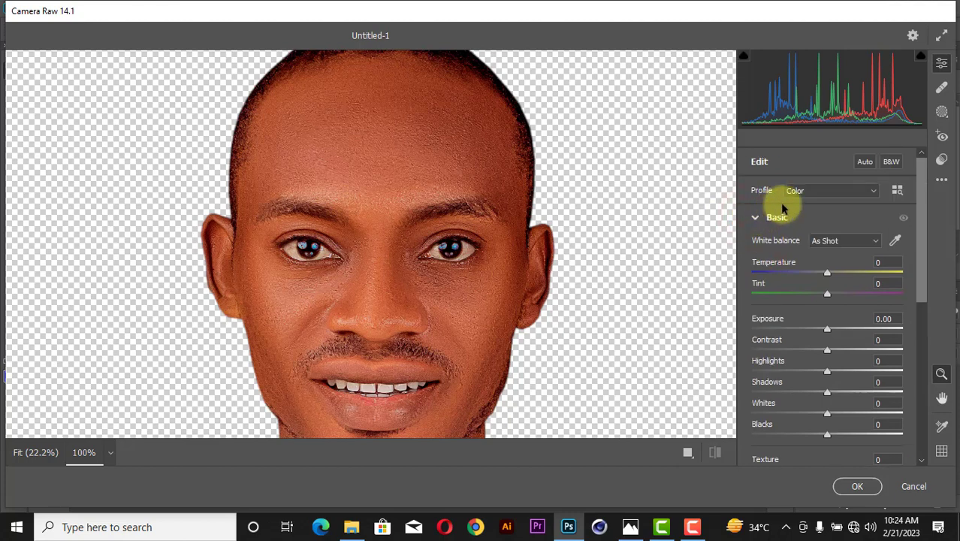
left_click(891, 162)
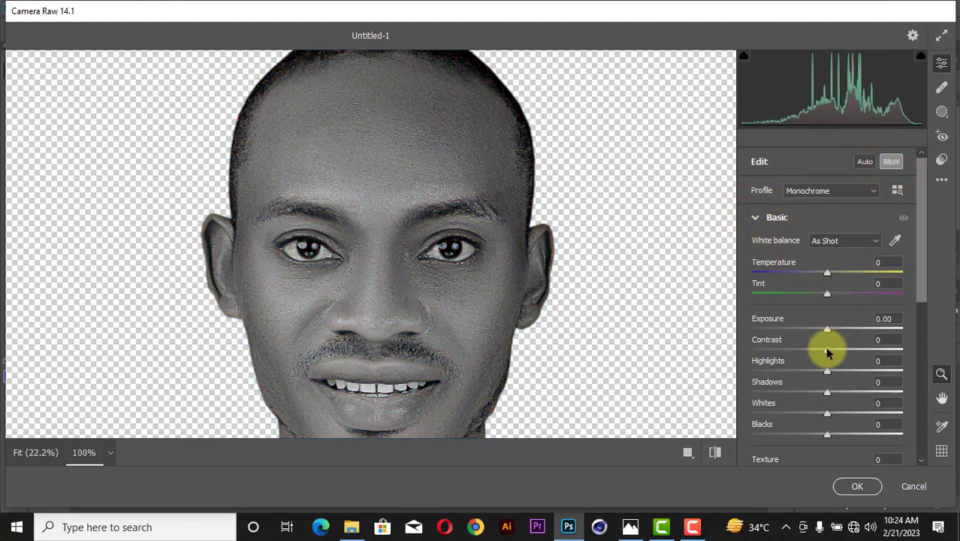
left_click_drag(828, 351, 931, 343)
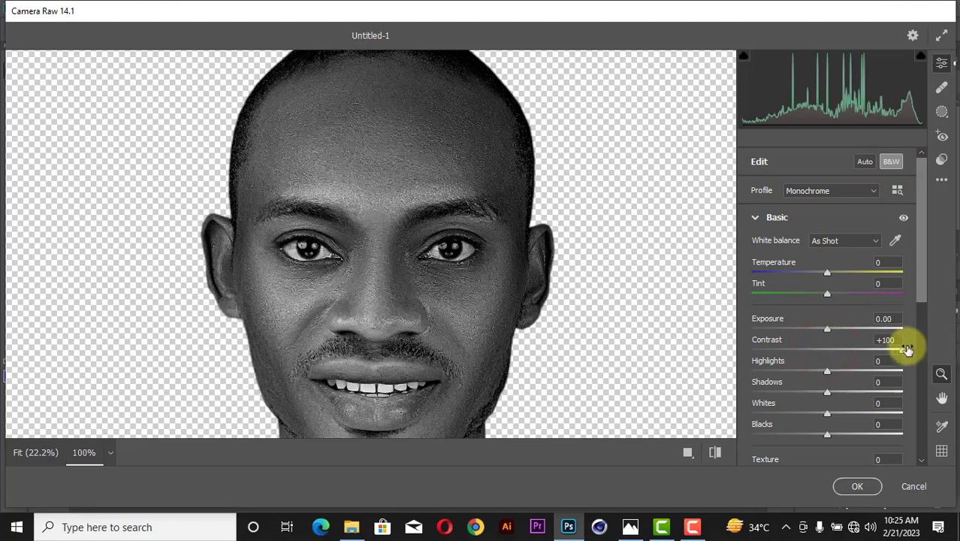
left_click_drag(823, 372, 847, 365)
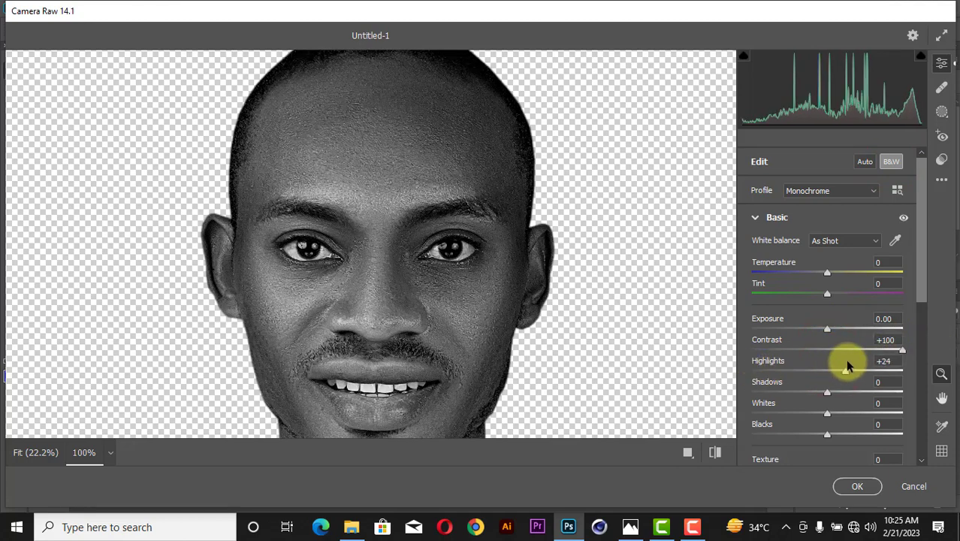
left_click(638, 254)
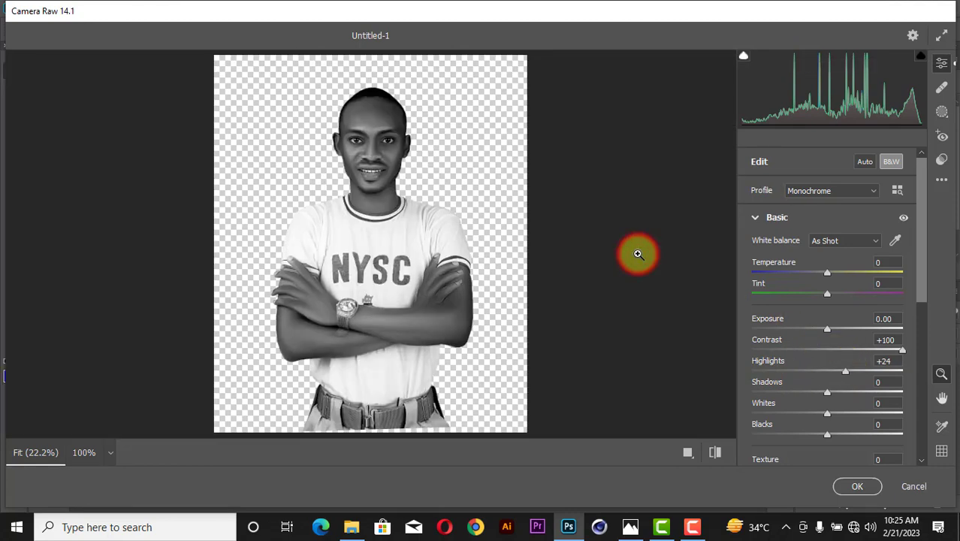
Lift Shadows to +18 and add Texture, Clarity +44 and a slight Dehaze boost.
left_click(355, 124)
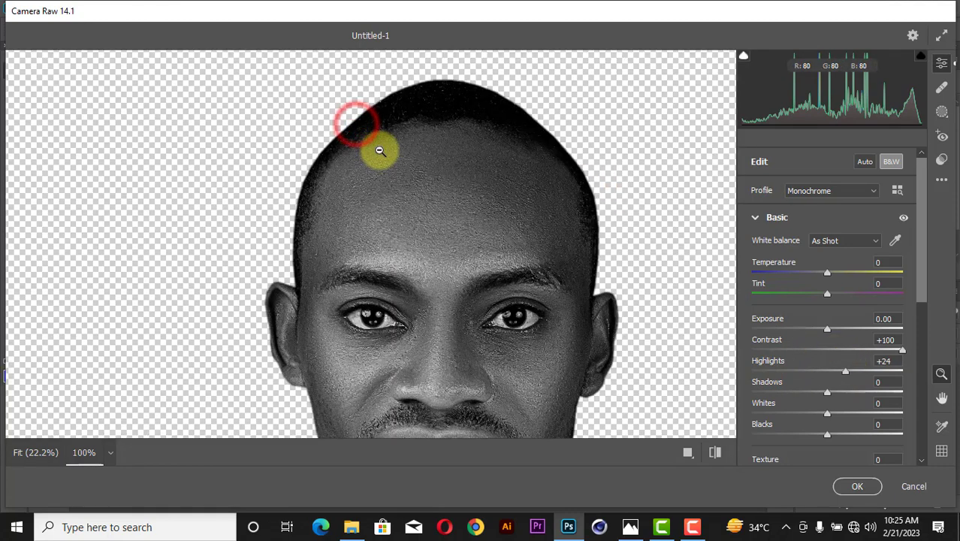
left_click_drag(490, 228, 476, 147)
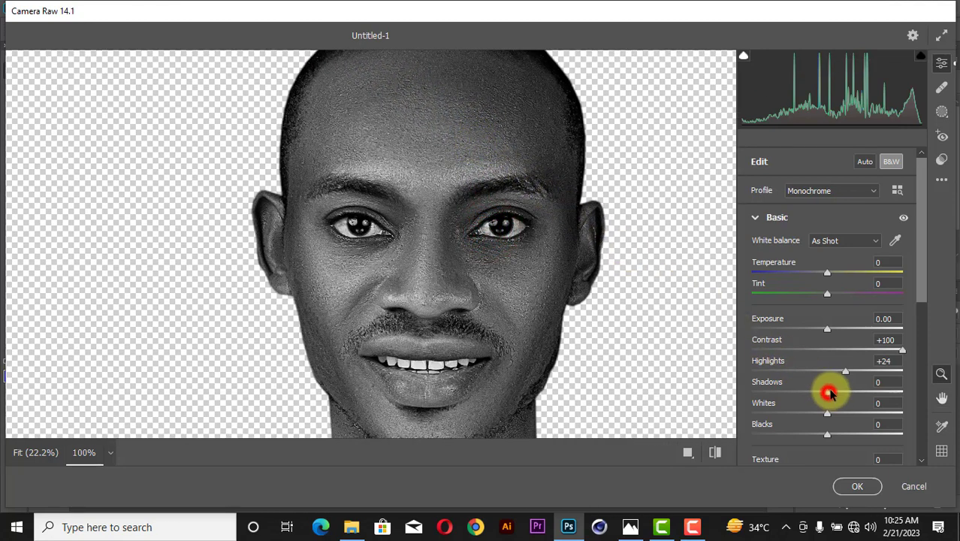
mouse_move(829, 392)
left_mouse_down()
mouse_move(858, 382)
mouse_move(810, 386)
mouse_move(842, 387)
left_mouse_up()
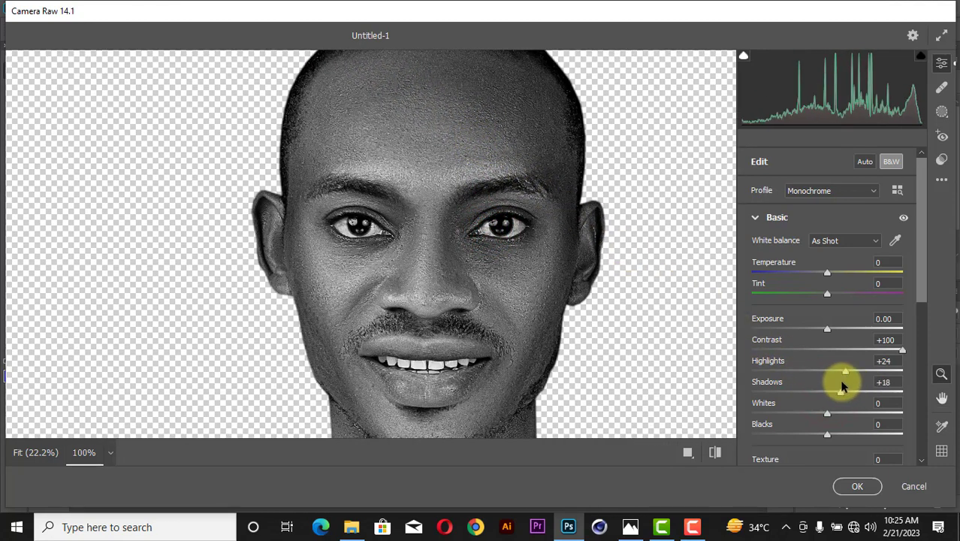
scroll(830, 396, "down", 2)
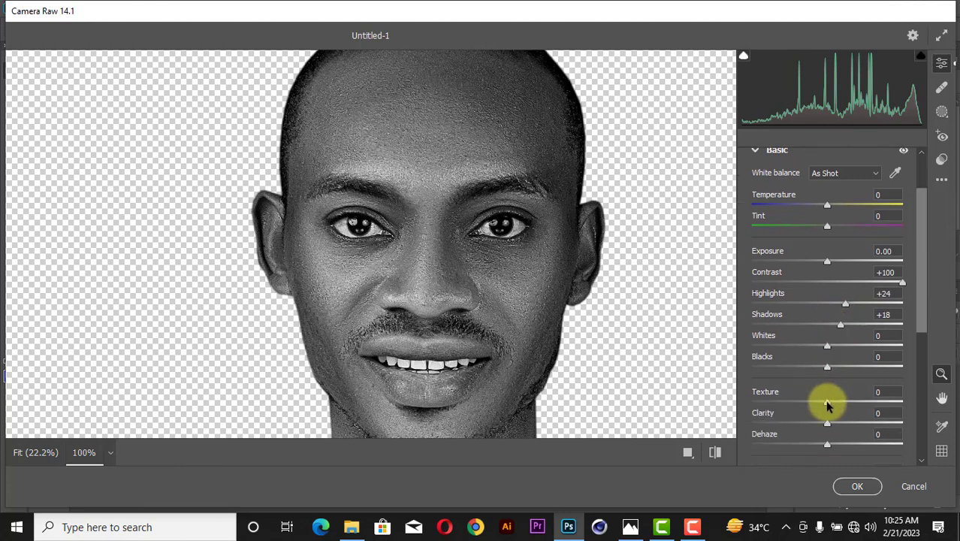
mouse_move(832, 403)
left_mouse_down()
mouse_move(875, 399)
mouse_move(821, 401)
mouse_move(900, 420)
mouse_move(843, 427)
mouse_move(860, 423)
mouse_move(831, 403)
left_mouse_up()
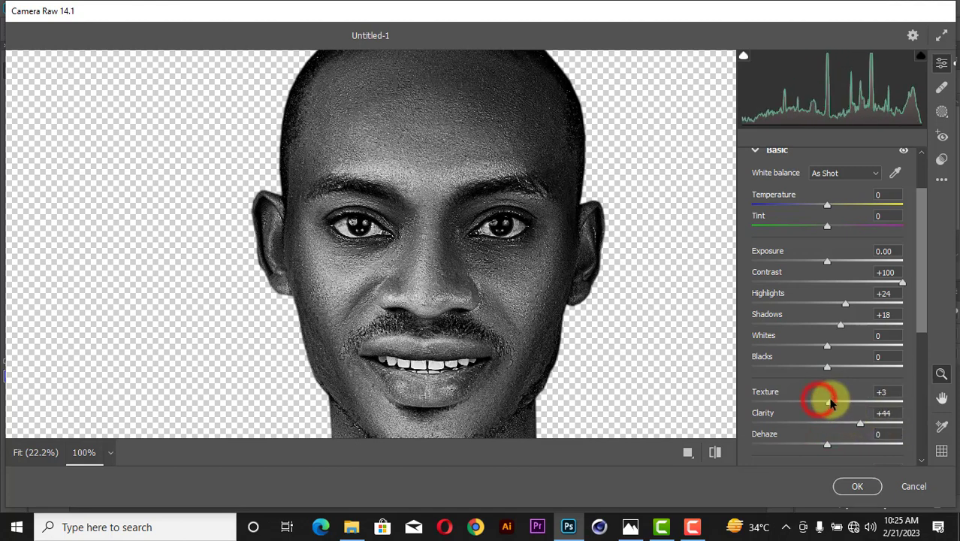
scroll(825, 341, "down", 3)
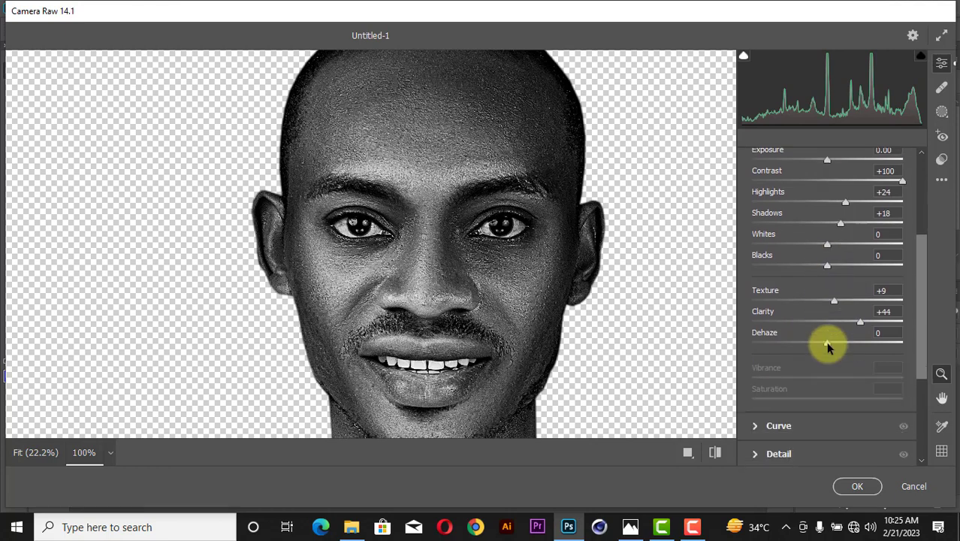
mouse_move(827, 347)
left_mouse_down()
mouse_move(795, 347)
mouse_move(835, 354)
left_mouse_up()
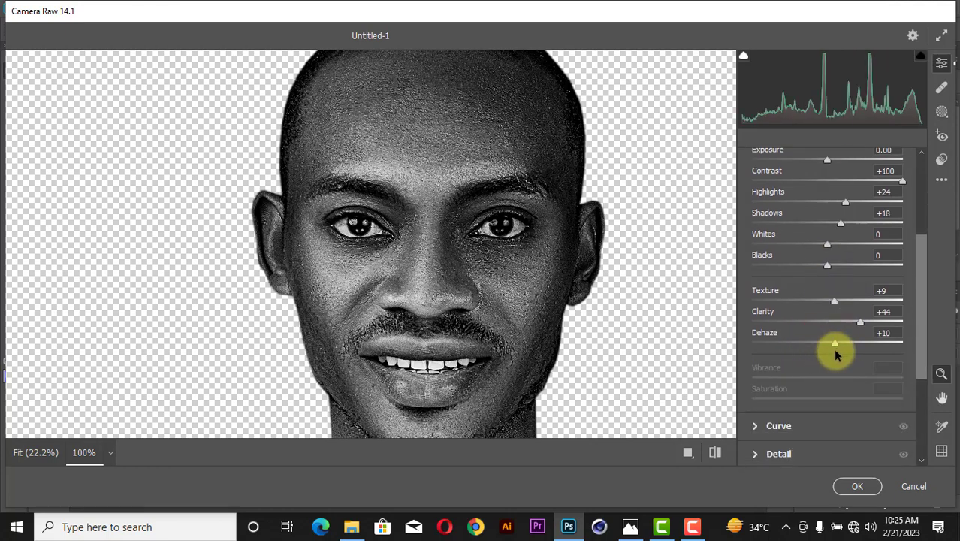
scroll(832, 347, "down", 5)
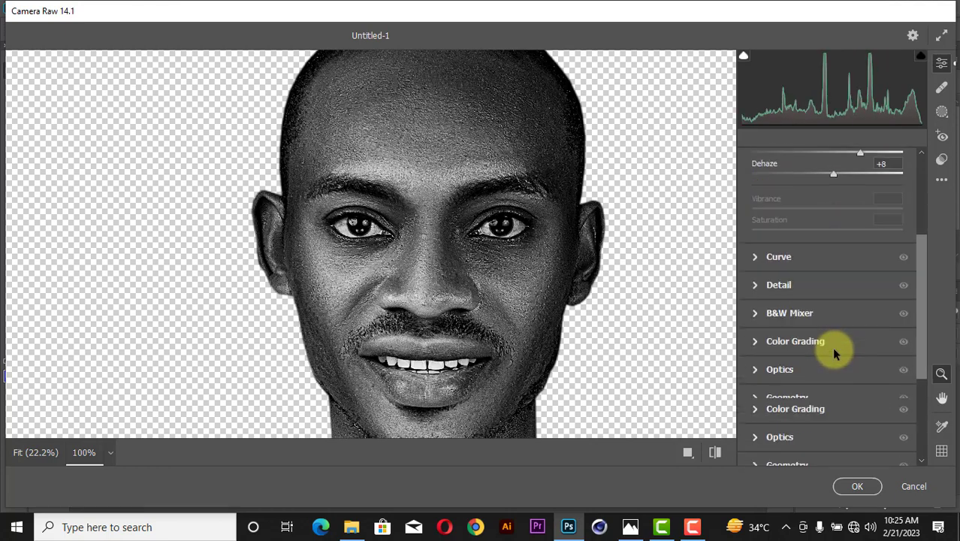
Set Sharpening 34, Noise Reduction 28 and Color Noise Reduction 21, then apply the filter.
left_click(754, 285)
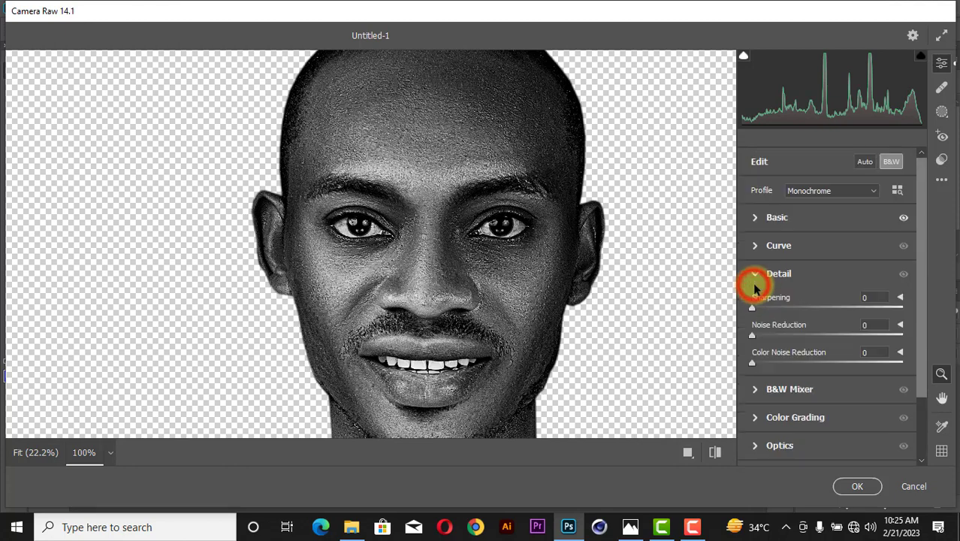
left_click_drag(753, 309, 786, 309)
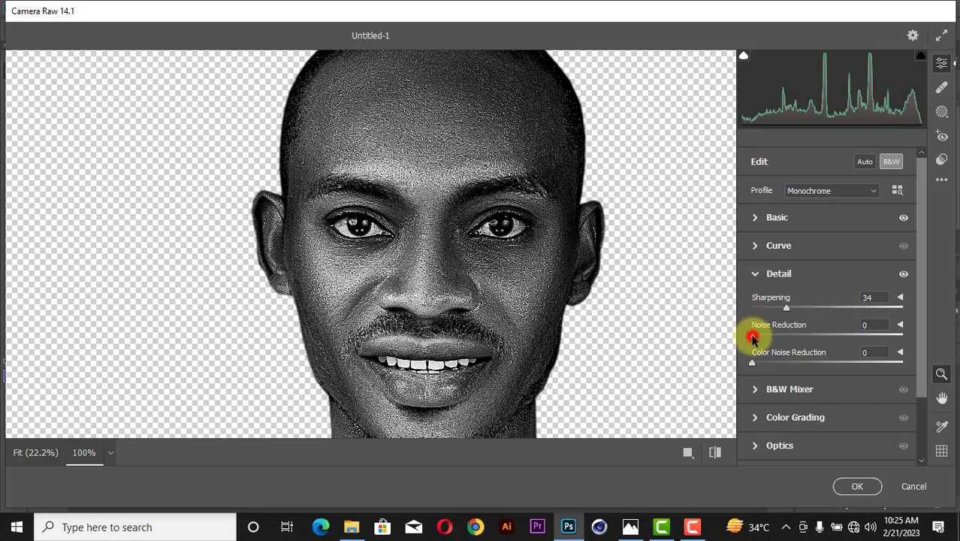
left_click_drag(753, 338, 849, 344)
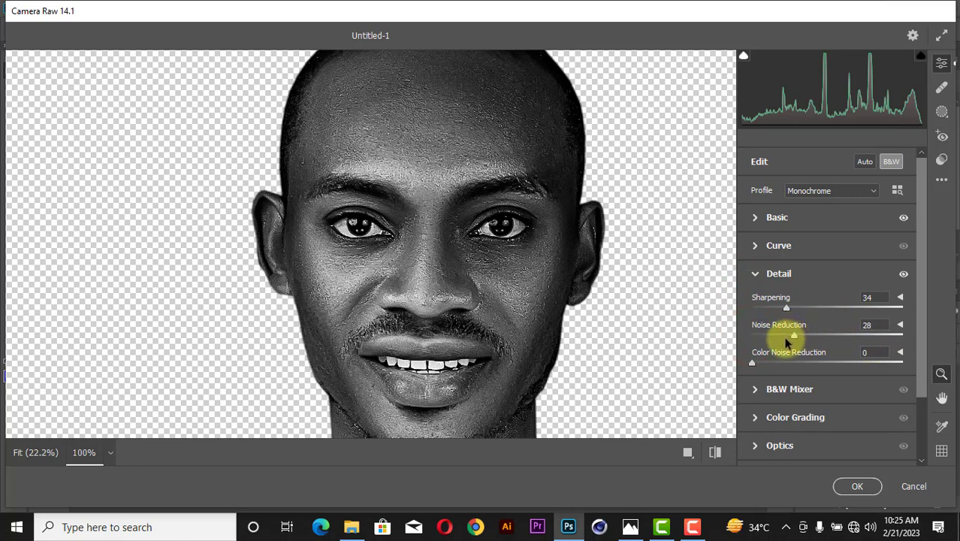
left_click_drag(753, 362, 770, 362)
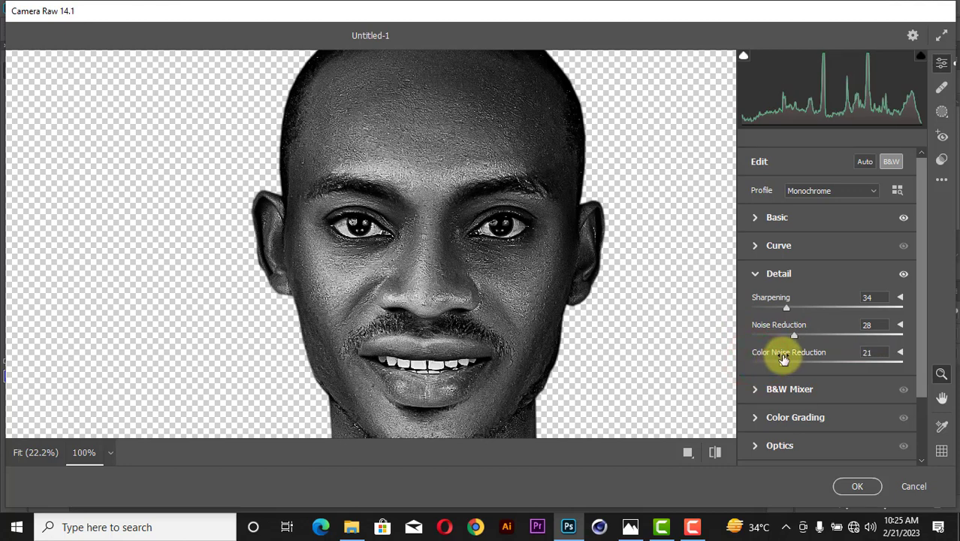
scroll(782, 360, "down", 2)
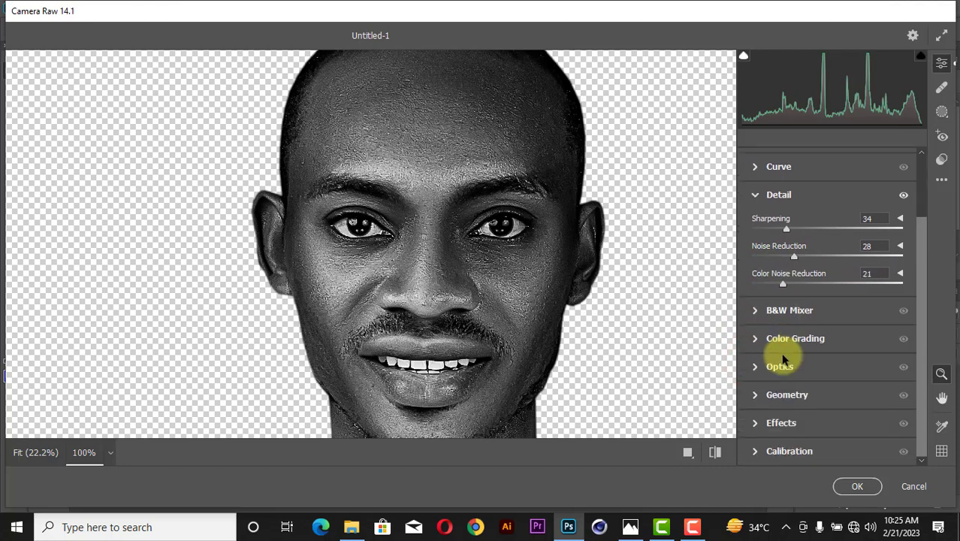
left_click(756, 196)
left_click(857, 486)
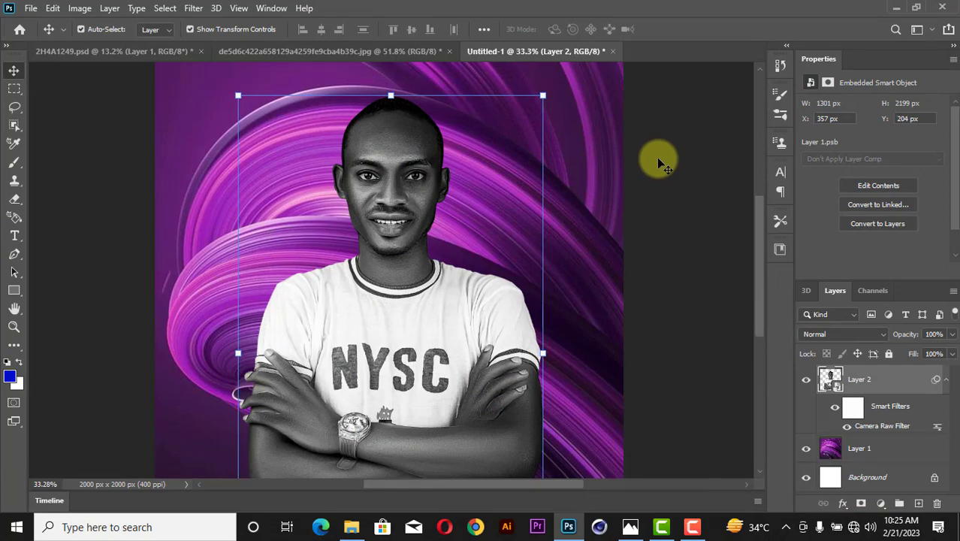
Add a new layer and paint purple over the man's irises with the Brush.
left_click(948, 383)
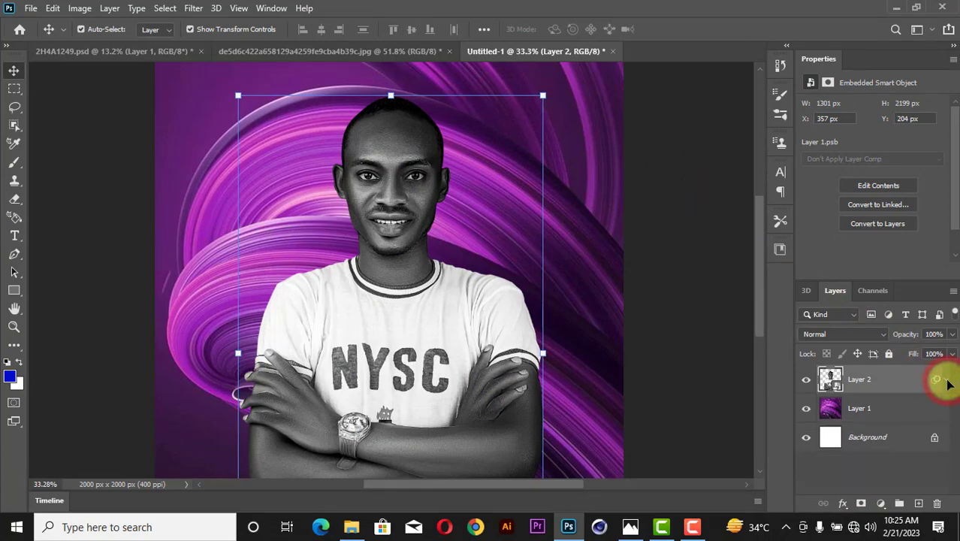
key("ctrl+plus")
key("ctrl+plus")
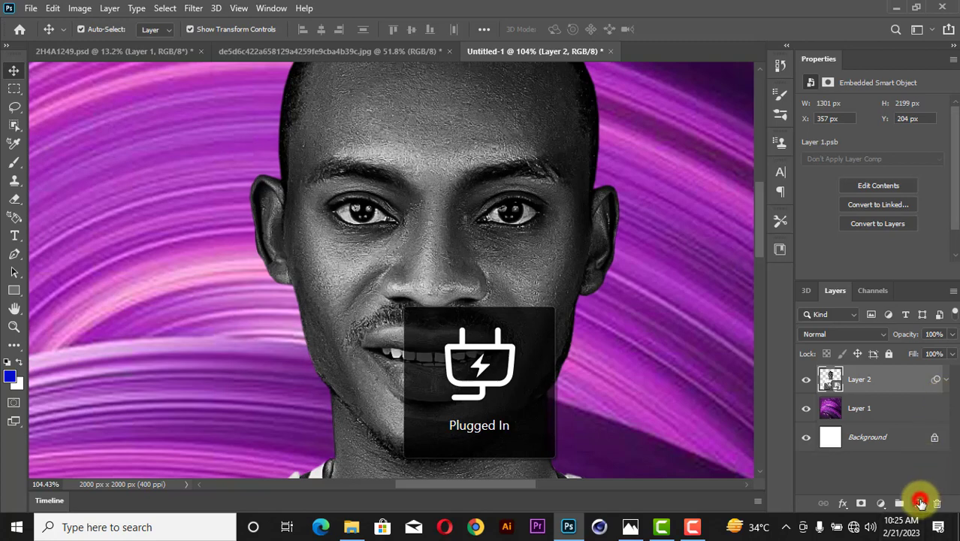
left_click(920, 502)
key("b")
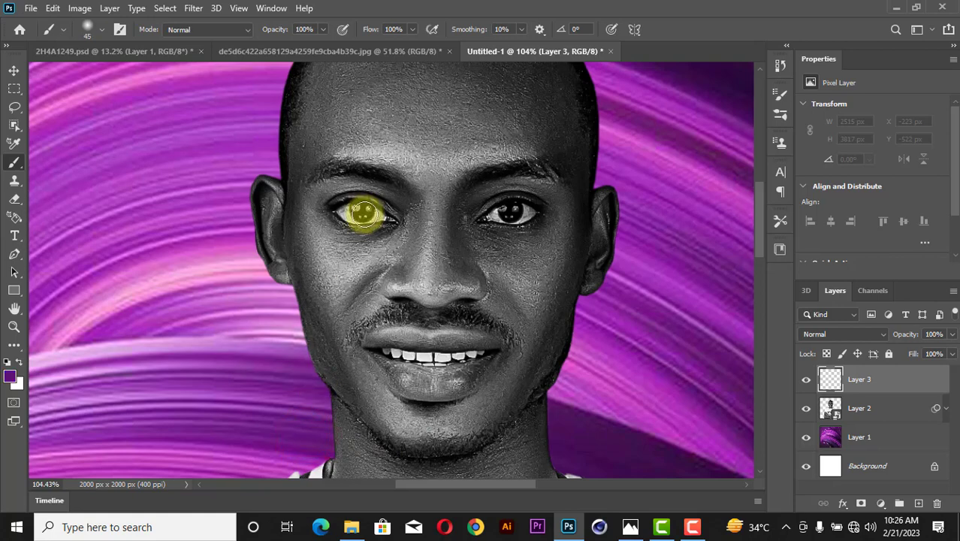
scroll(369, 211, "up", 3)
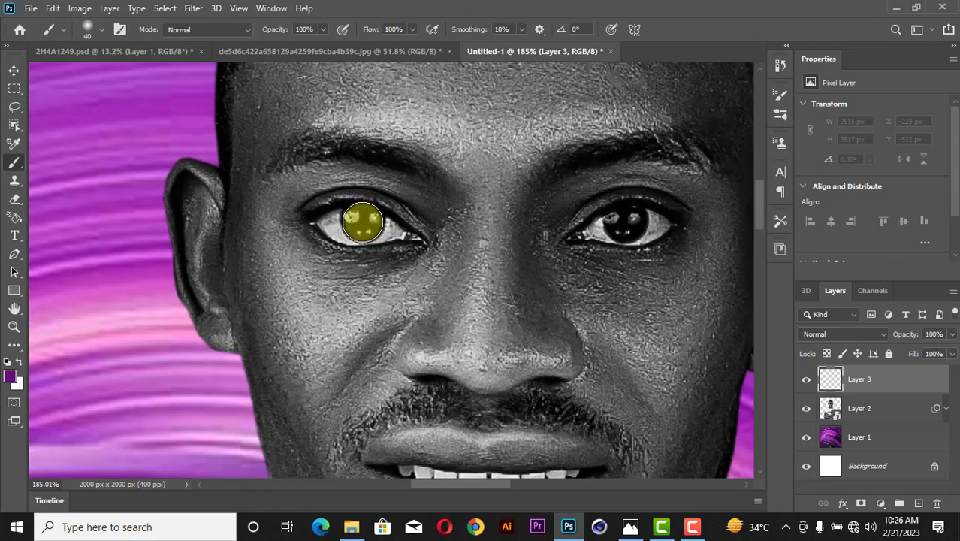
left_click_drag(363, 223, 631, 217)
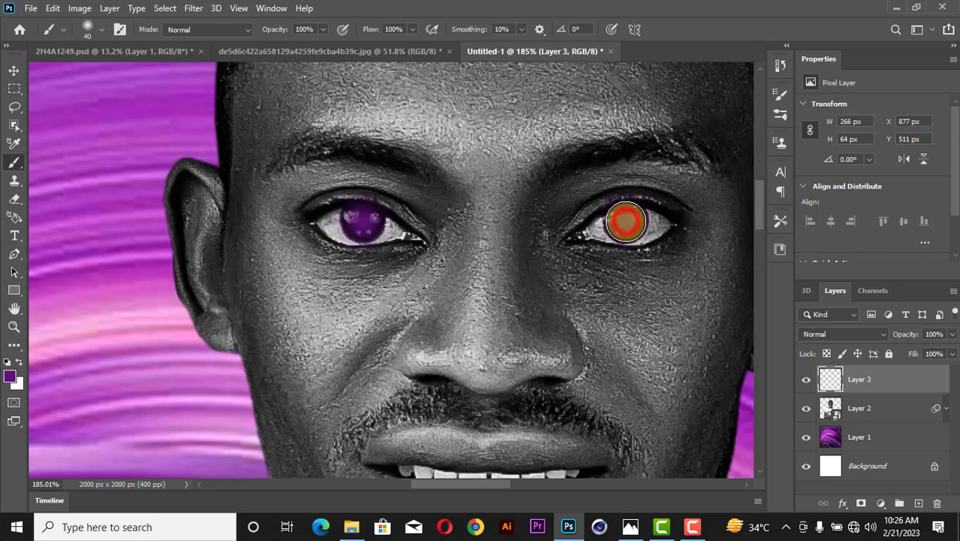
Set the purple iris layer's blend mode to Overlay and fit the image on screen.
left_click(843, 334)
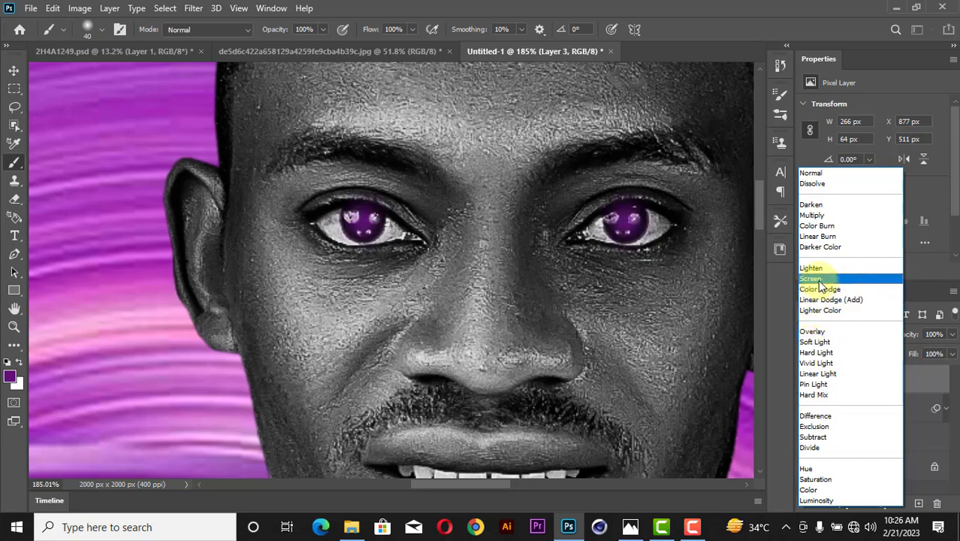
left_click(813, 331)
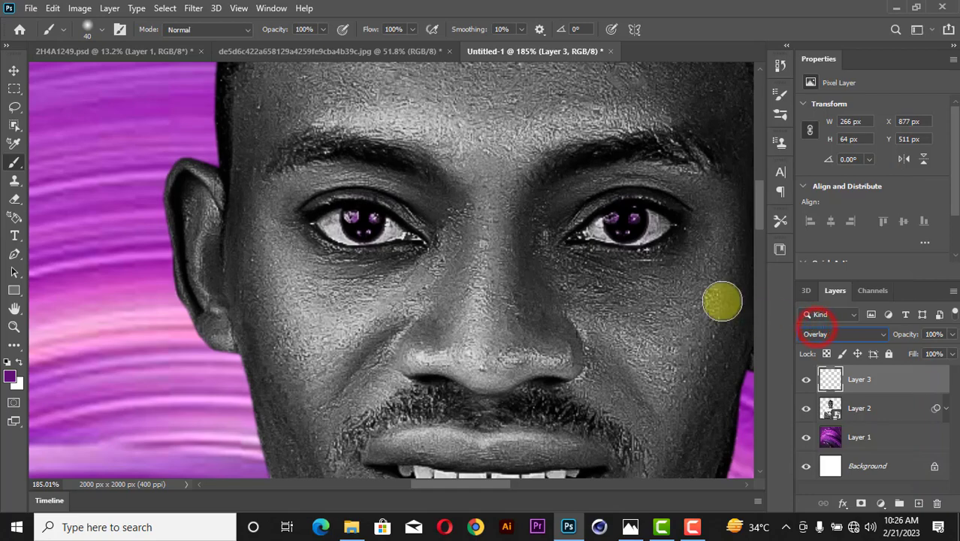
right_click(603, 268)
left_click(665, 10)
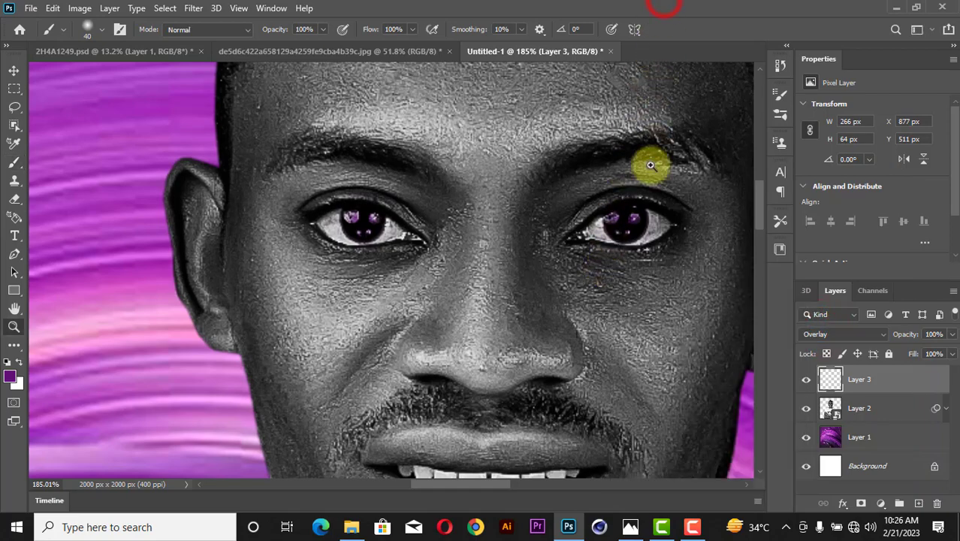
key("z")
right_click(664, 213)
left_click(665, 213)
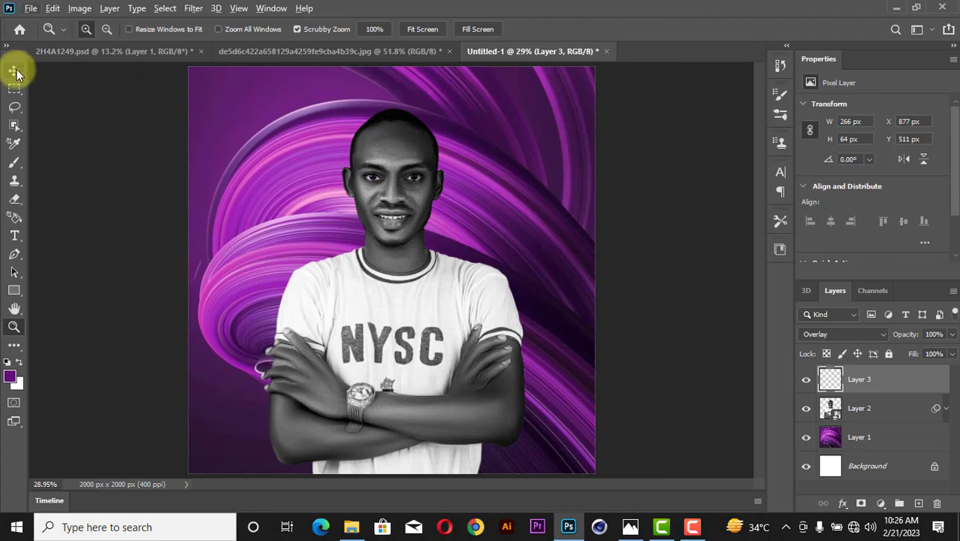
Draw a circle over the portrait's head with the Ellipse tool.
left_click(13, 70)
left_click(652, 240)
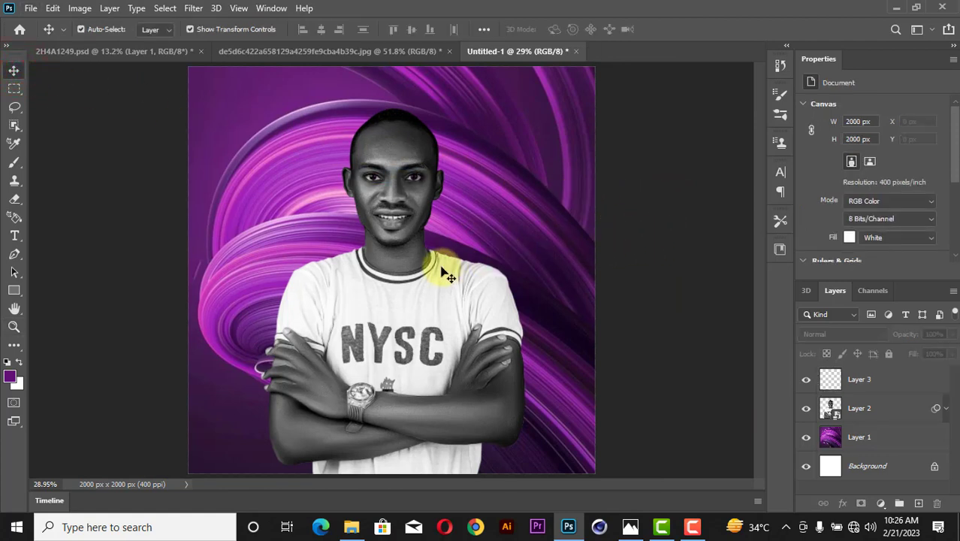
scroll(442, 269, "up", 3)
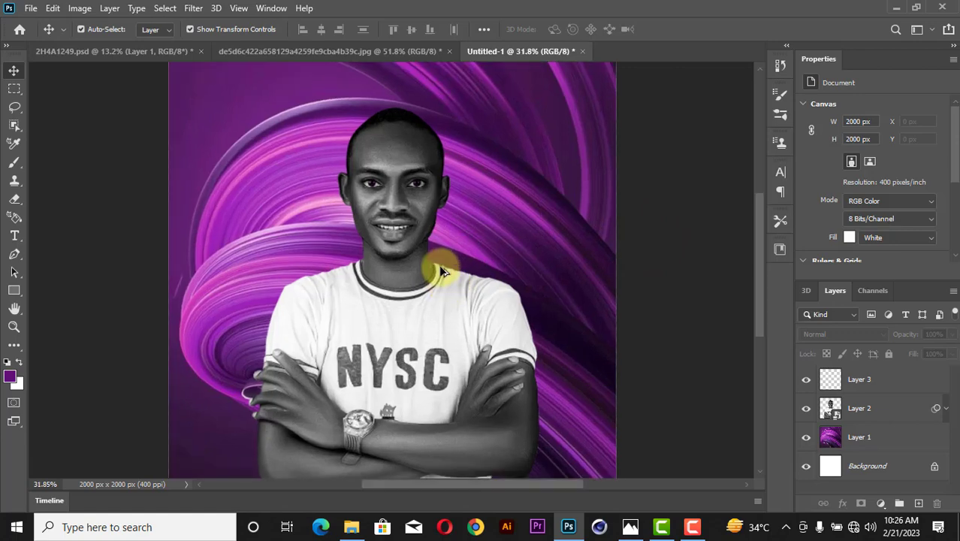
left_click(11, 293)
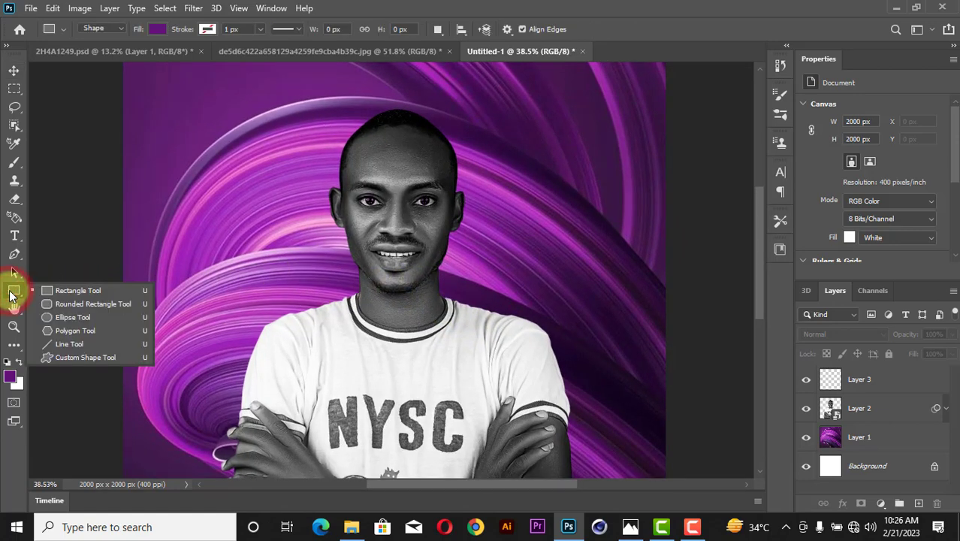
left_click(60, 319)
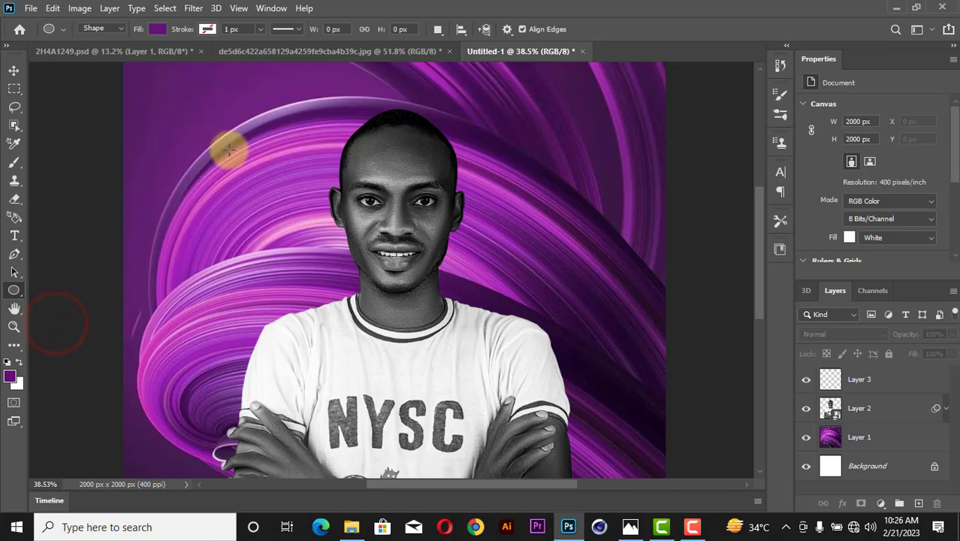
left_click_drag(269, 104, 504, 342)
left_click(15, 71)
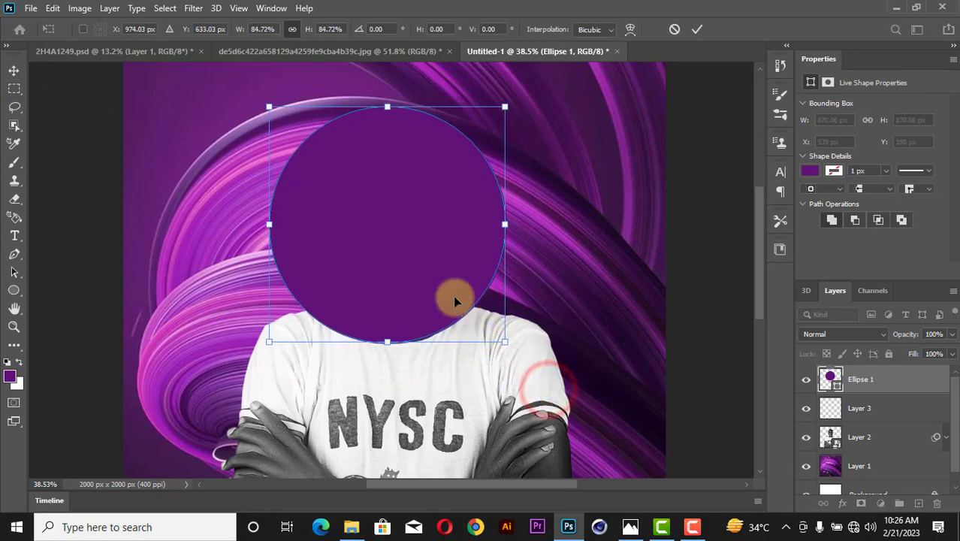
Shrink the circle to 84.72%, move its layer behind the man, and nudge it upward.
left_click_drag(402, 257, 419, 241)
left_click_drag(423, 244, 423, 241)
left_click(696, 30)
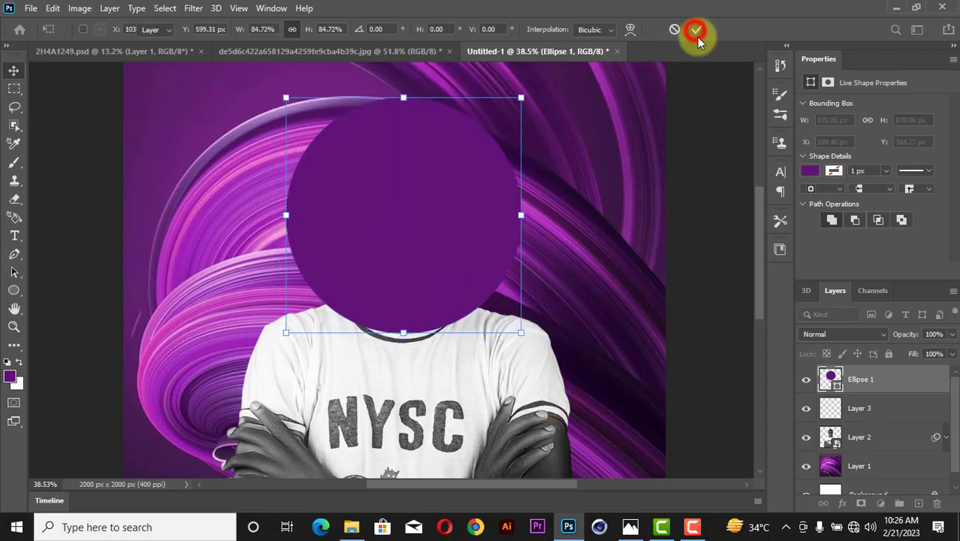
left_click_drag(856, 379, 853, 457)
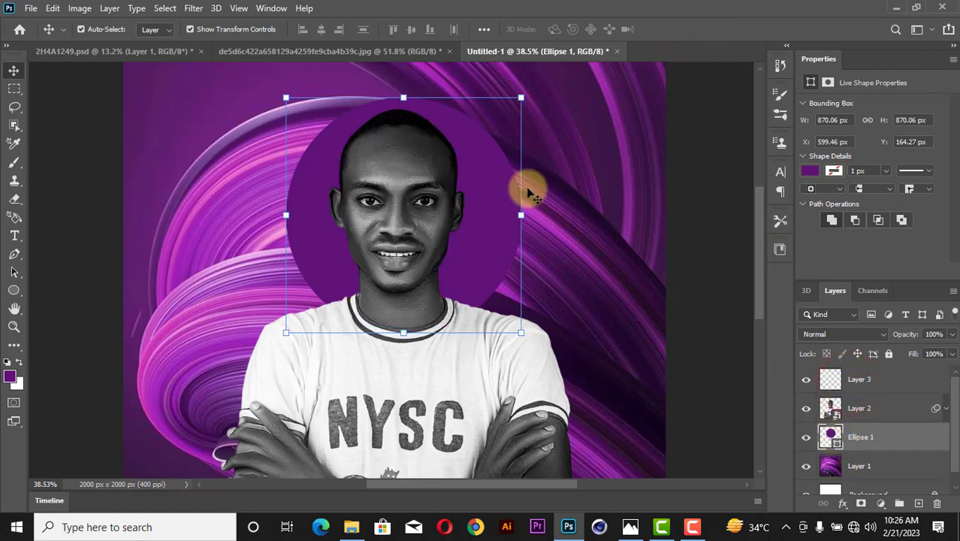
key("Up")
key("Up")
key("Up")
key("Up")
key("Up")
key("Up")
key("Up")
key("Up")
key("Up")
key("Up")
key("Up")
key("Up")
key("Up")
key("Up")
key("Up")
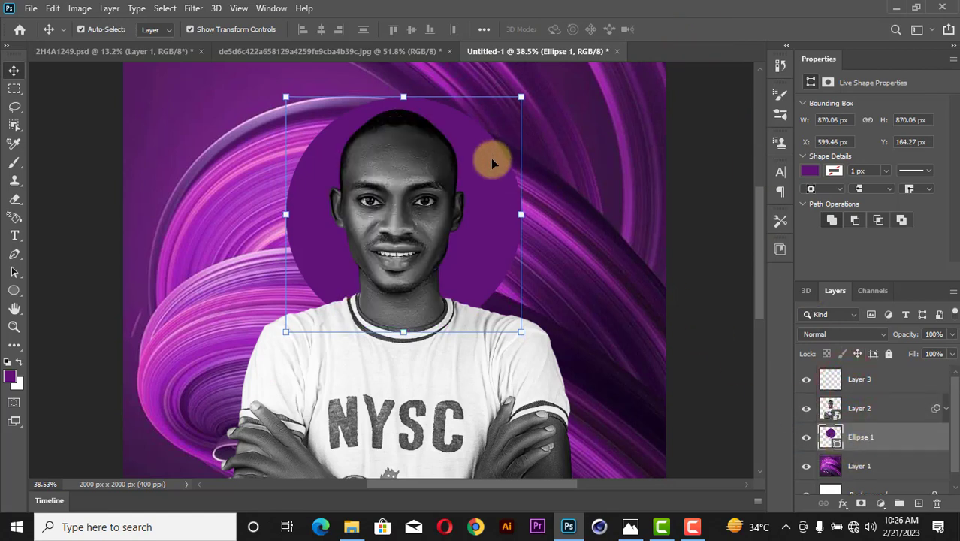
key("Up")
key("Up")
key("Up")
key("Up")
key("Up")
key("Up")
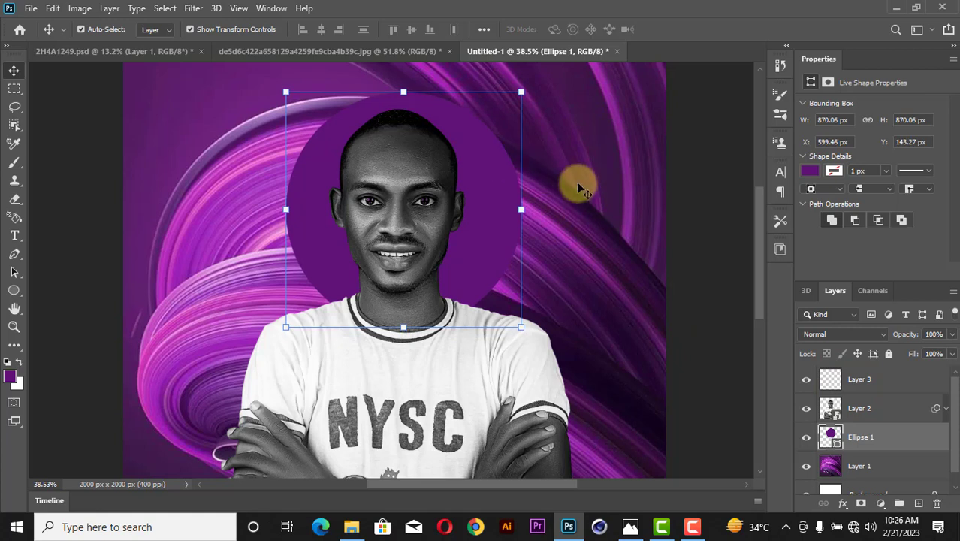
key("Up")
key("Up")
key("Up")
key("Up")
key("Up")
key("Up")
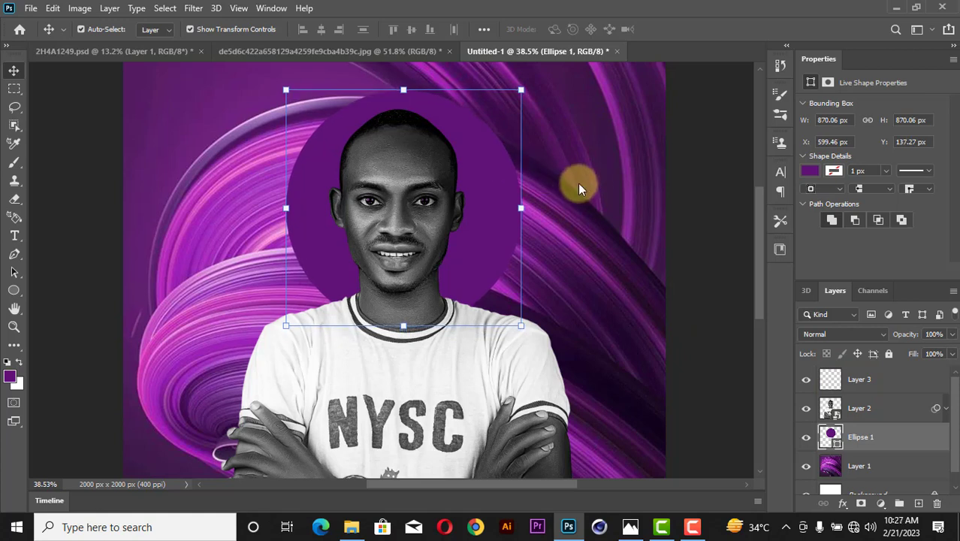
Change the circle's fill colour to white (#ffffff).
left_click(810, 174)
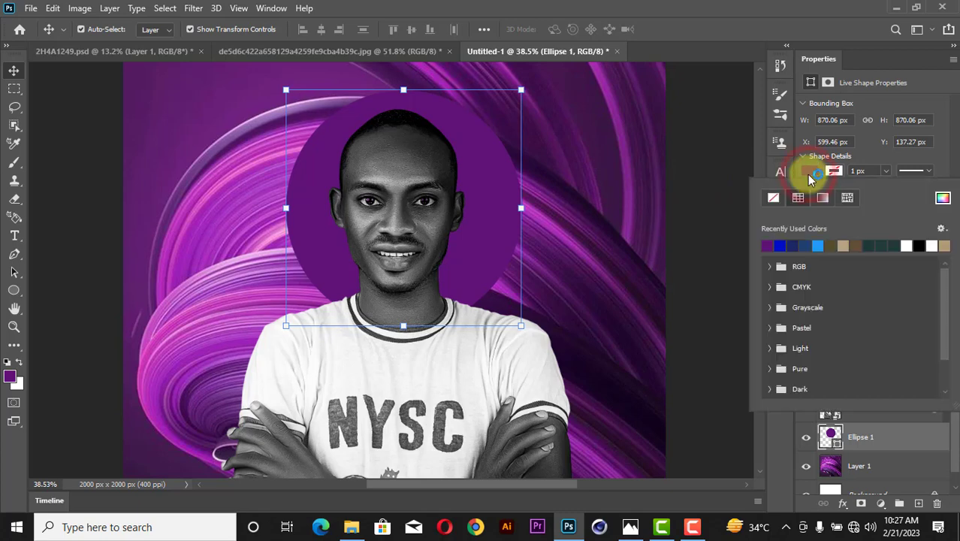
left_click(945, 201)
type("ffffff")
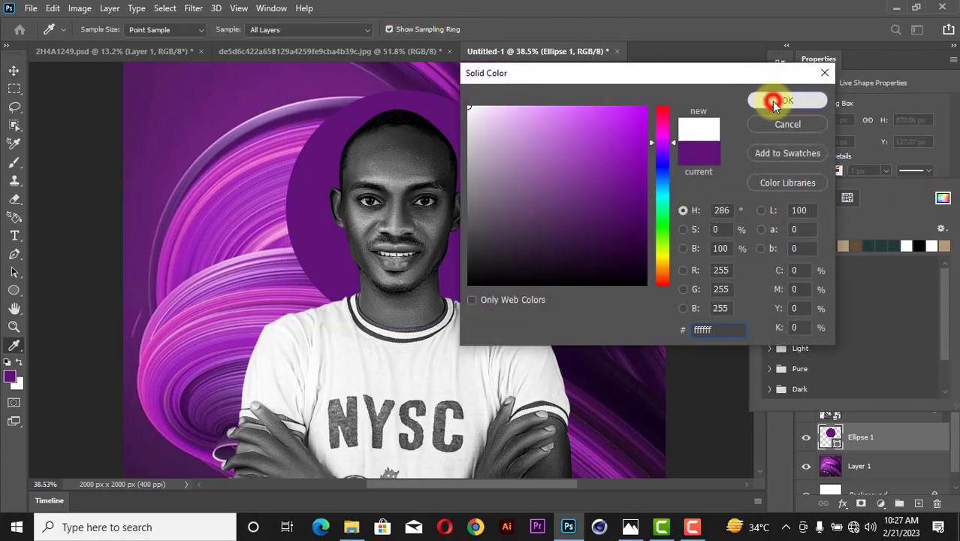
left_click(774, 103)
left_click(676, 193)
Raise the white circle slightly higher behind the head.
key("z")
right_click(543, 164)
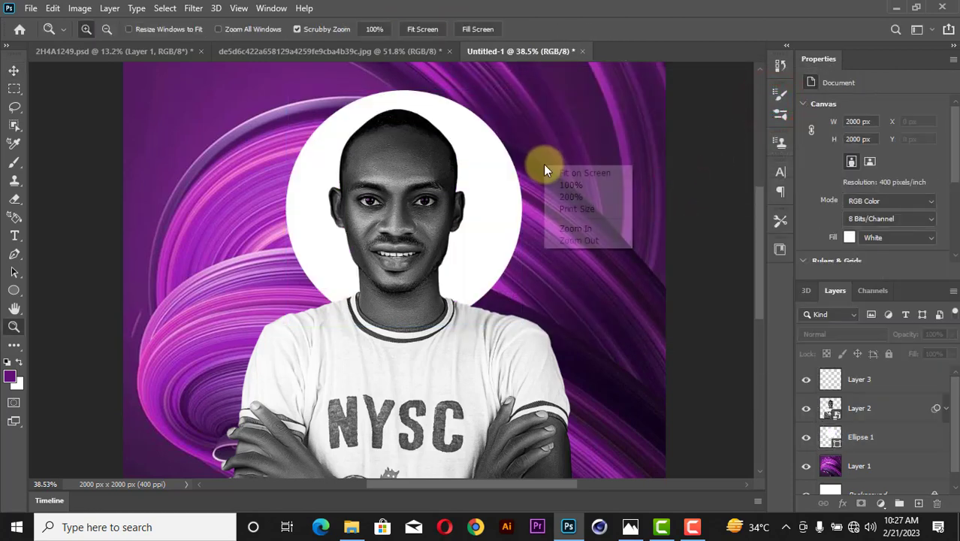
left_click(565, 172)
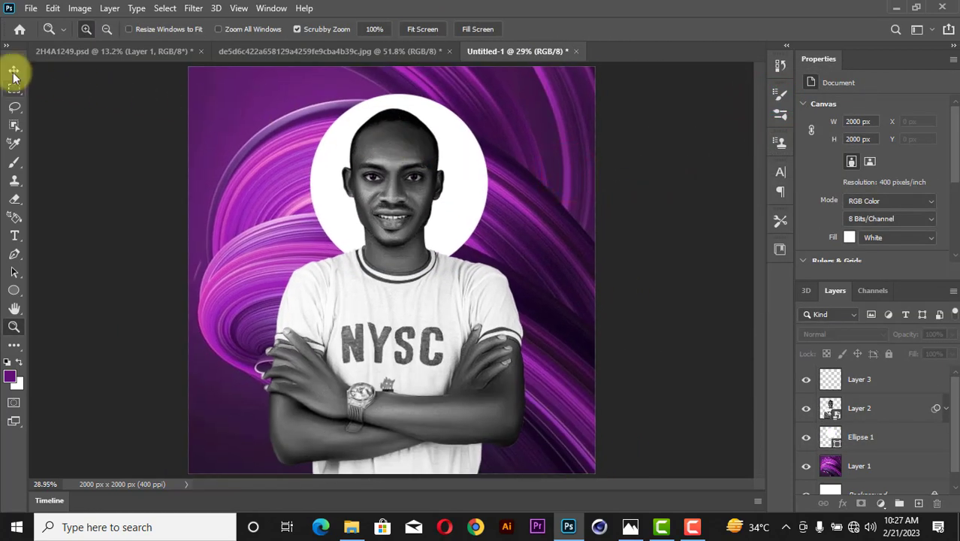
left_click(13, 72)
left_click(623, 223)
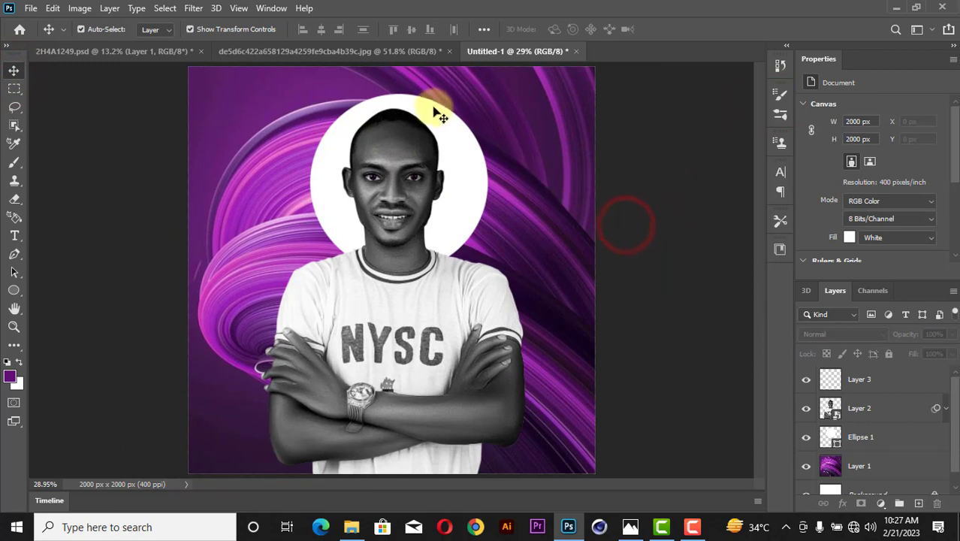
left_click_drag(430, 105, 424, 103)
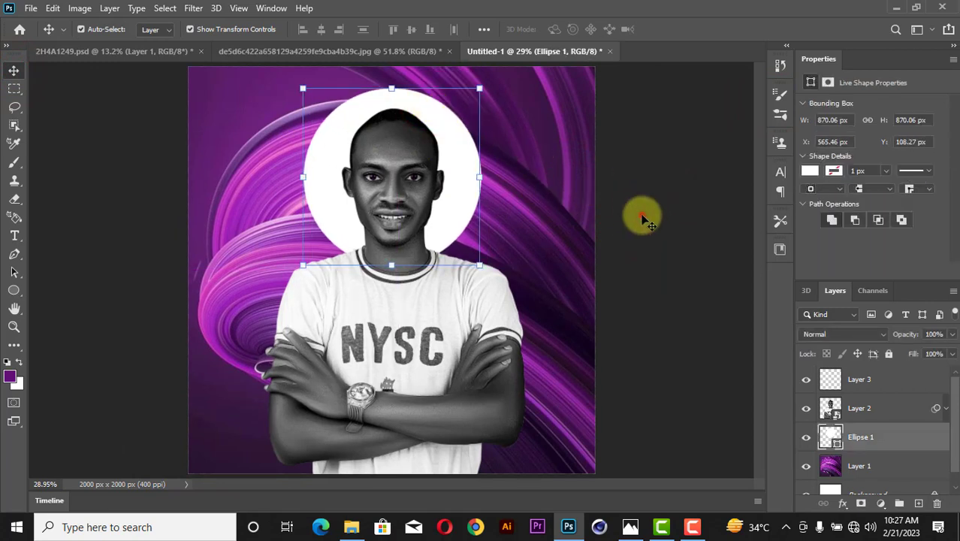
left_click(640, 216)
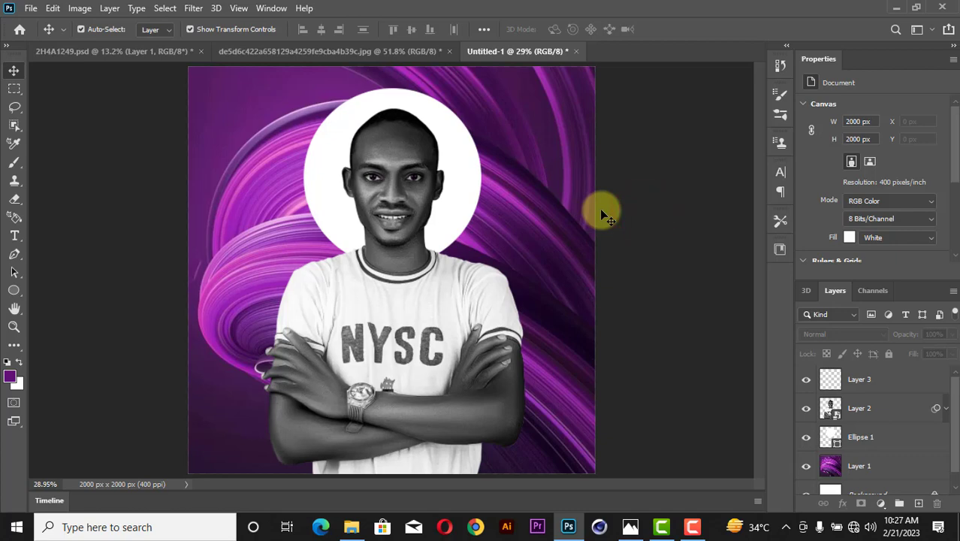
scroll(272, 417, "up", 2)
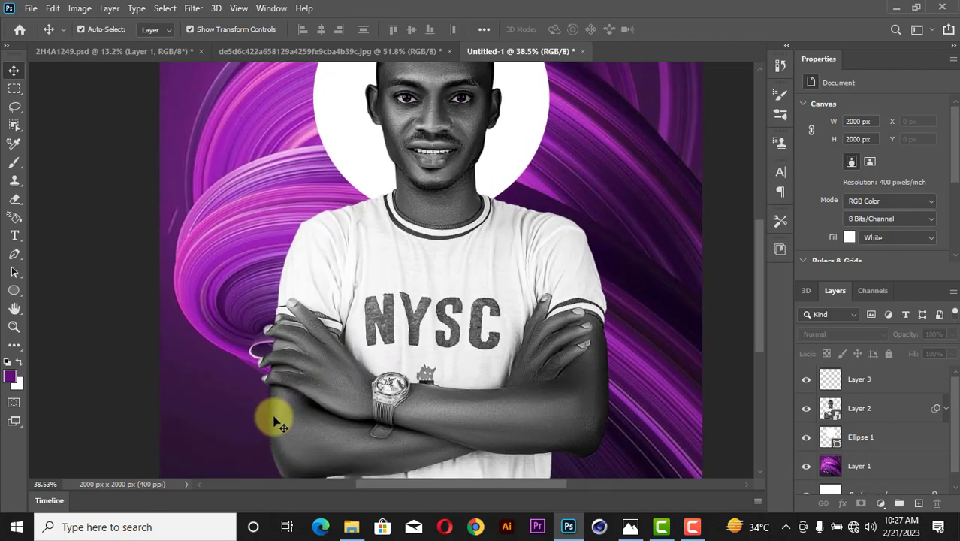
left_click_drag(758, 274, 758, 289)
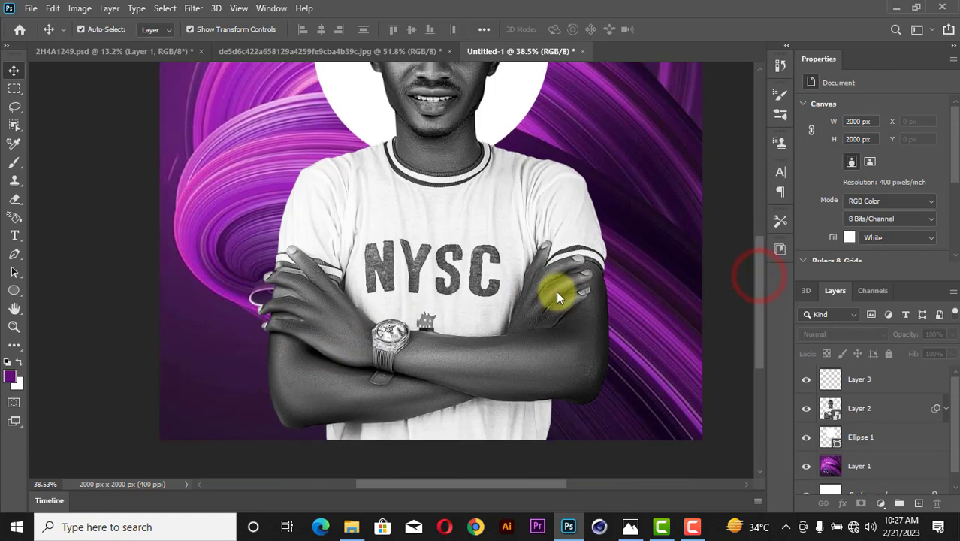
Draw a purple rectangle across the lower arms and shift it left.
left_click(13, 291)
left_click(79, 295)
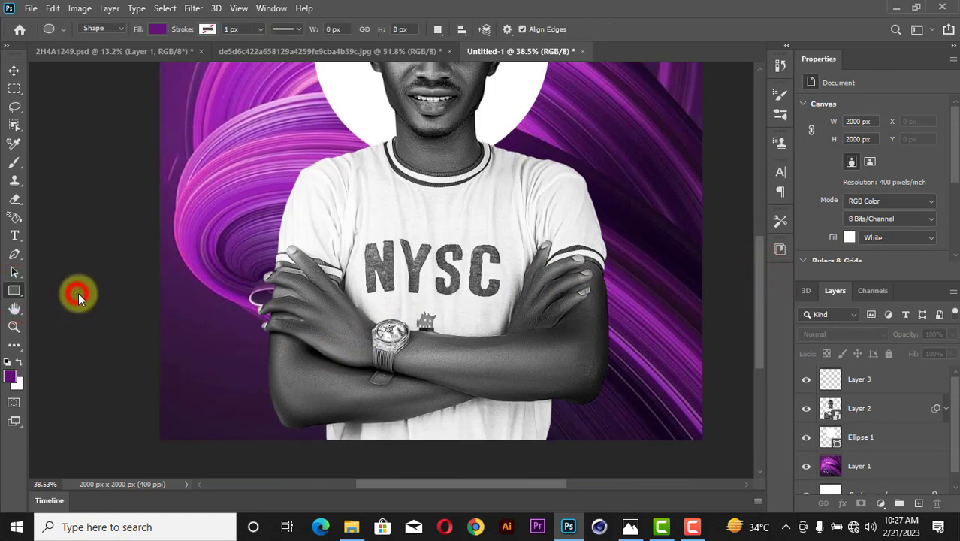
left_click_drag(233, 313, 475, 371)
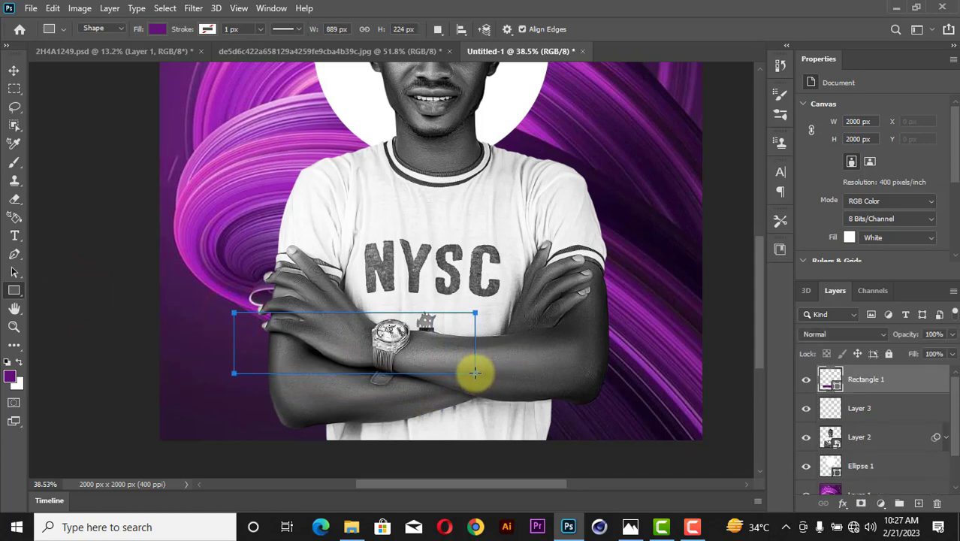
left_click(15, 75)
mouse_move(350, 350)
left_mouse_down()
mouse_move(337, 345)
mouse_move(348, 354)
left_mouse_up()
Resize the banner rectangle to 806 × 239 px with Free Transform.
key("ctrl+t")
left_click_drag(470, 343, 447, 342)
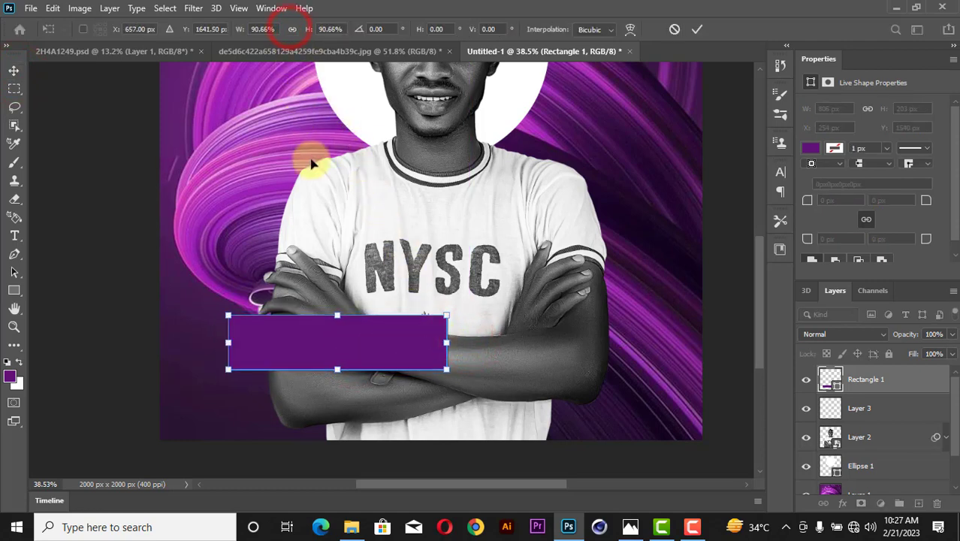
left_click_drag(337, 317, 368, 284)
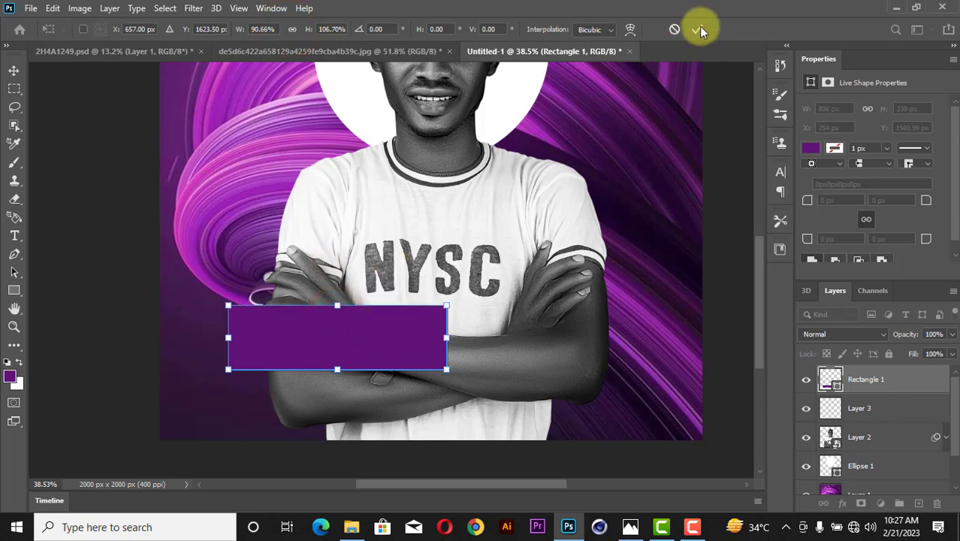
left_click(701, 29)
key("ctrl+plus")
key("ctrl+plus")
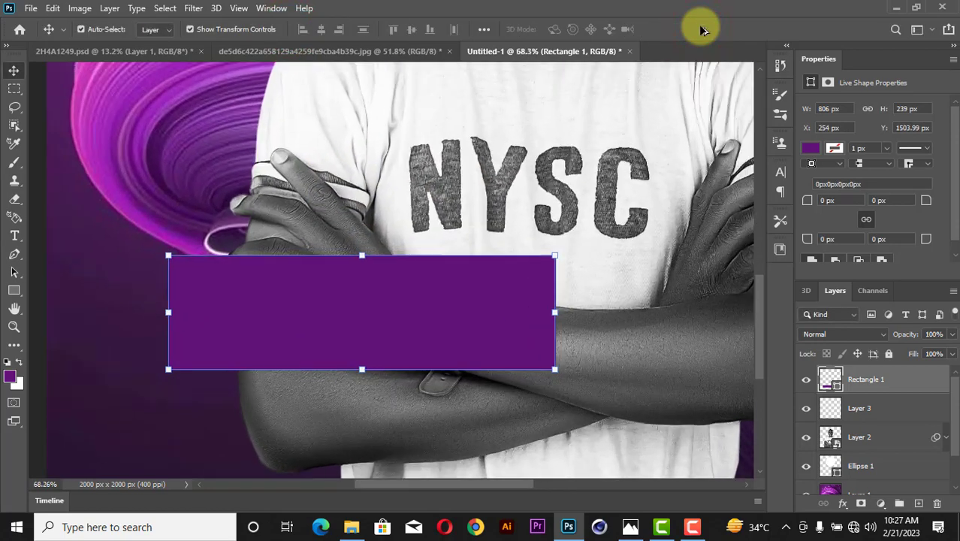
left_click(15, 236)
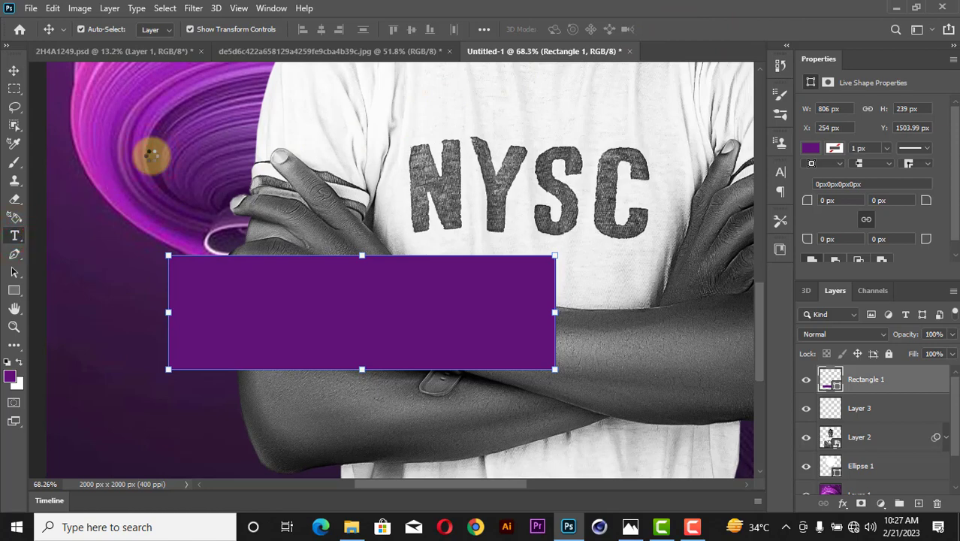
Type the subject's first name, then the last name below it, as white Axiforma Heavy text at upper left.
left_click(151, 154)
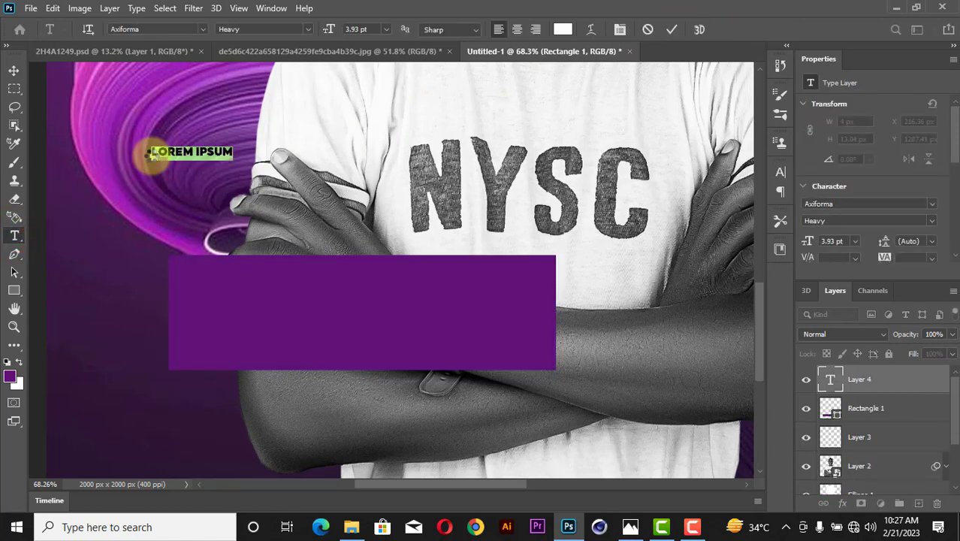
left_click(150, 155)
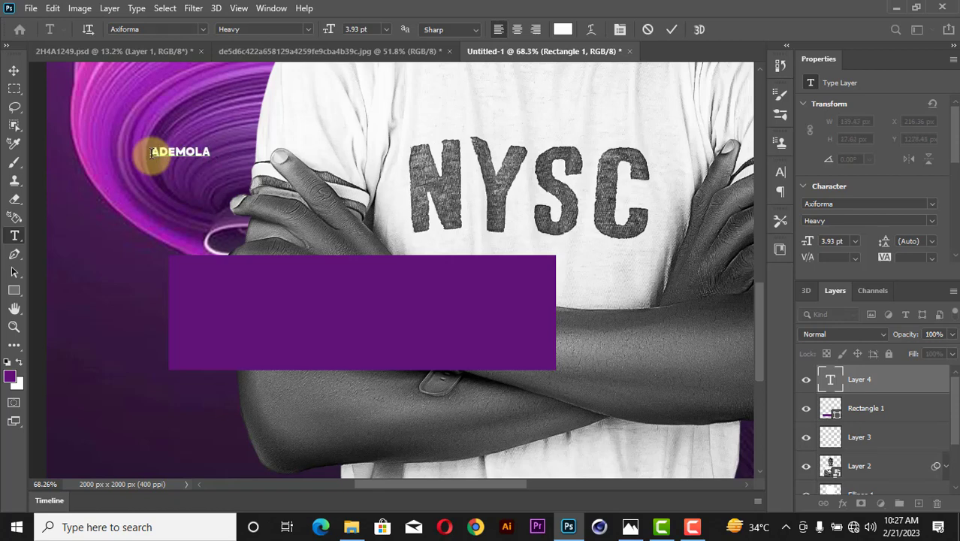
left_click(667, 26)
left_click(179, 198)
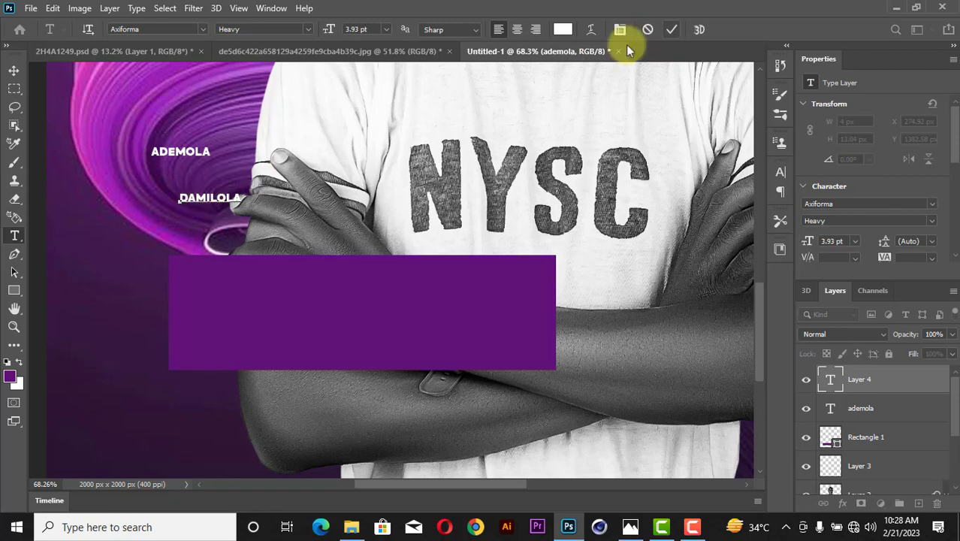
left_click(674, 30)
left_click(14, 70)
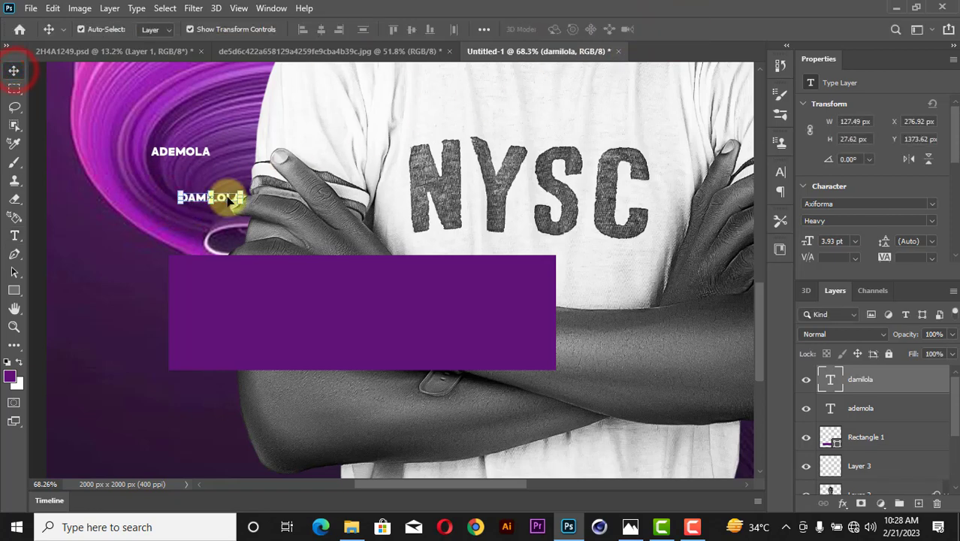
Move the second name onto the purple banner and scale it up proportionally.
left_click_drag(229, 200, 526, 395)
key("ctrl+z")
left_click(296, 29)
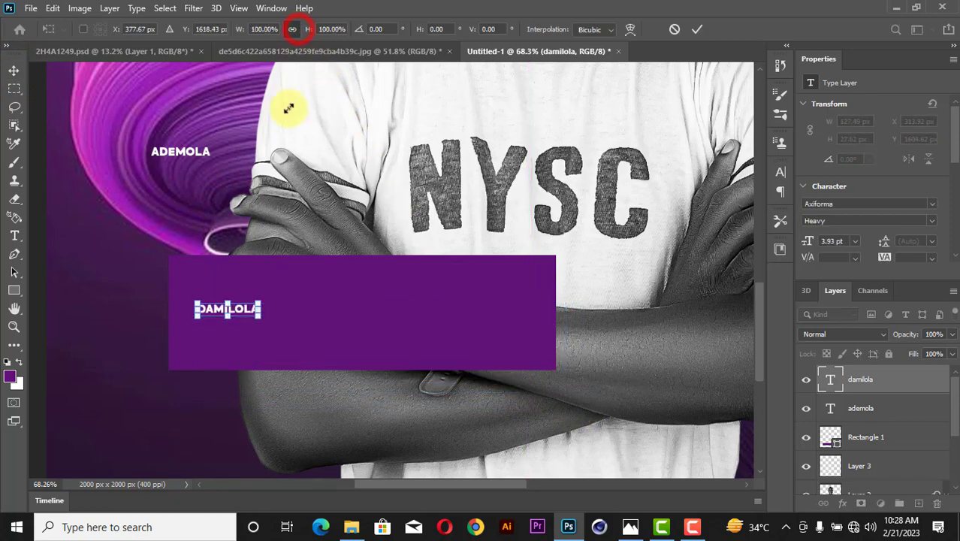
left_click_drag(263, 315, 528, 377)
left_click_drag(197, 304, 185, 301)
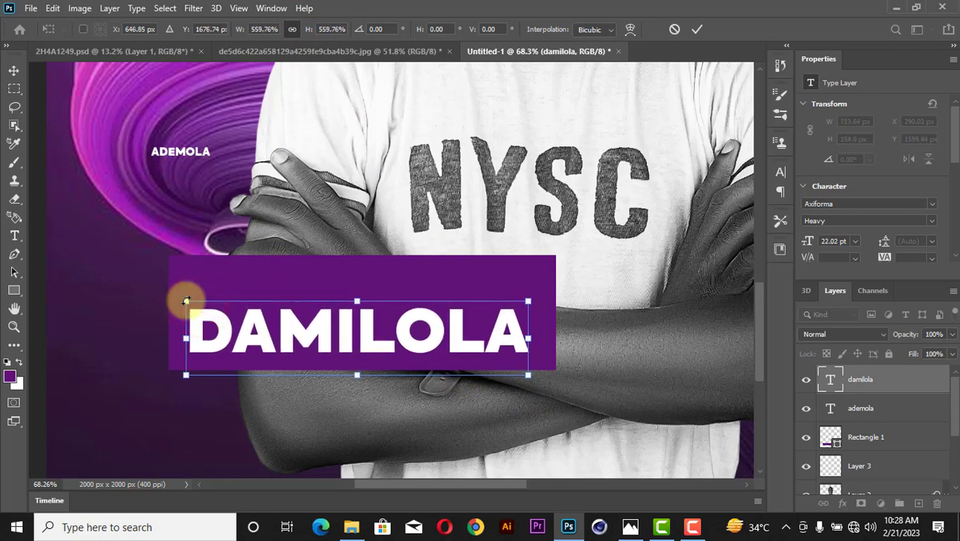
left_click(695, 25)
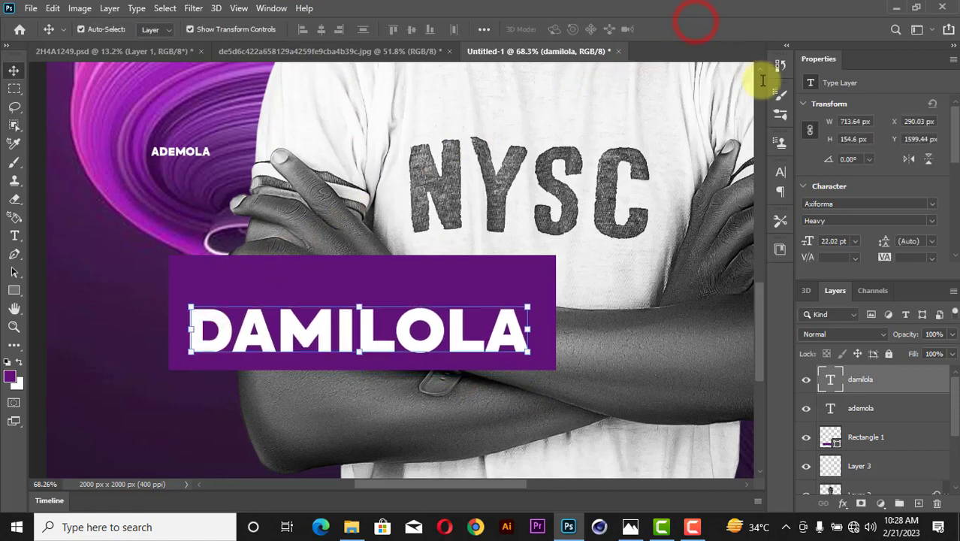
Tighten the name's tracking to -75 and enlarge it to fill the banner width.
scroll(901, 218, "down", 1)
left_click(932, 236)
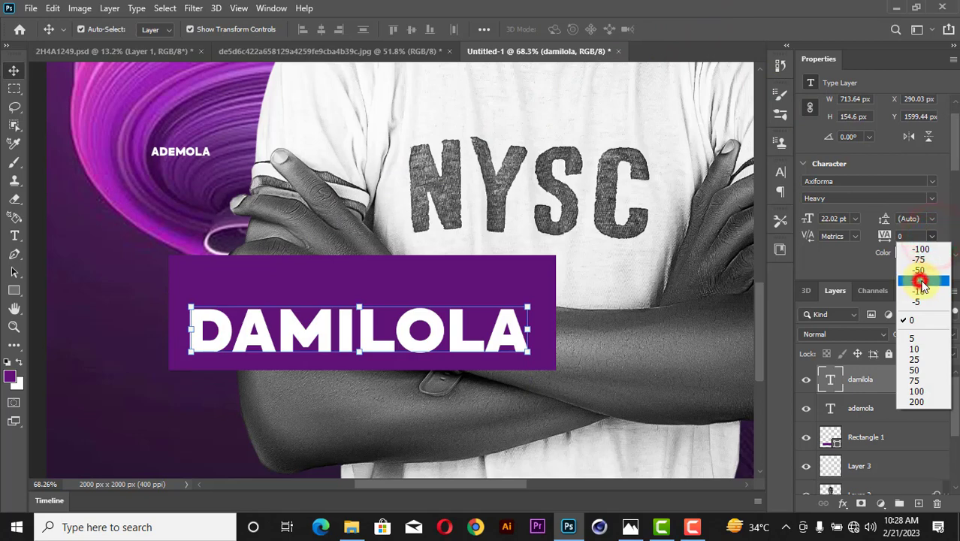
left_click(919, 280)
left_click(933, 241)
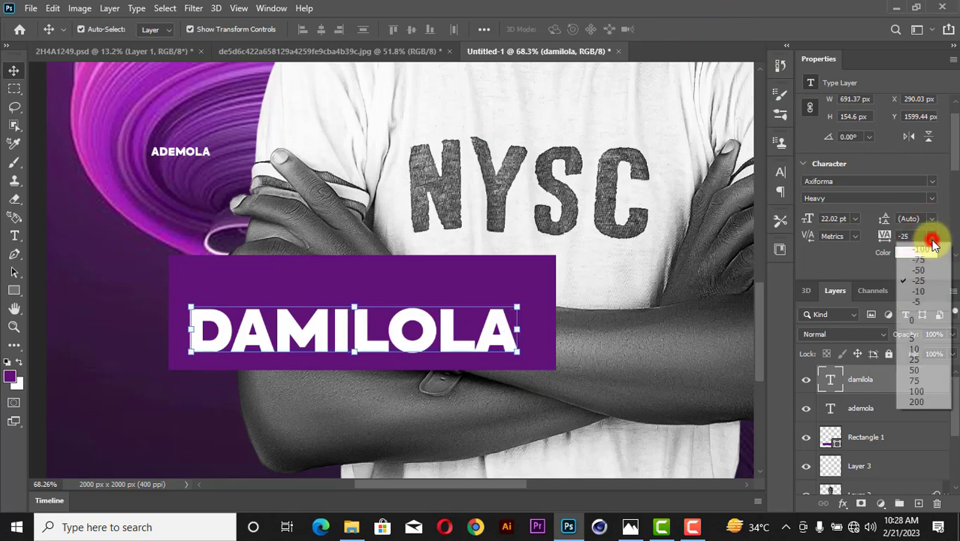
left_click(923, 257)
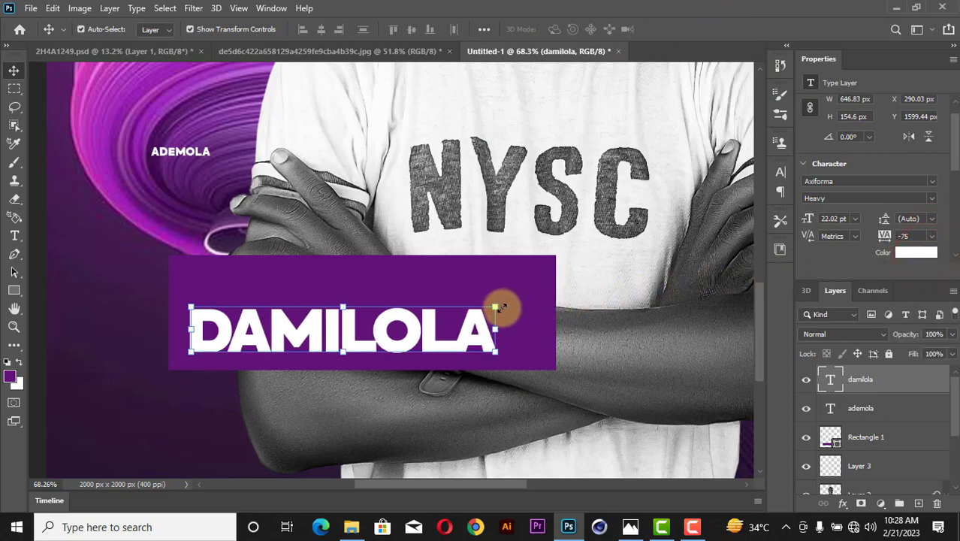
left_click_drag(495, 307, 544, 281)
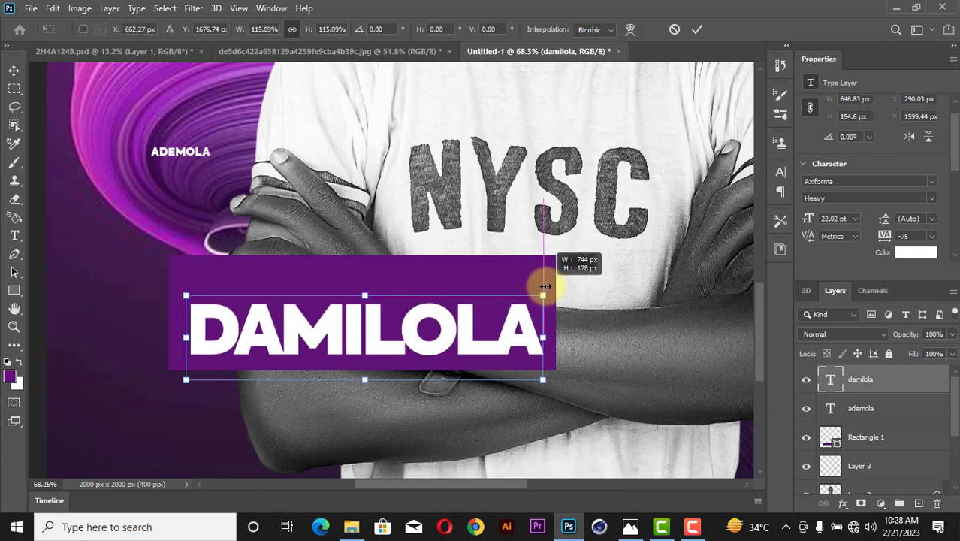
left_click(692, 30)
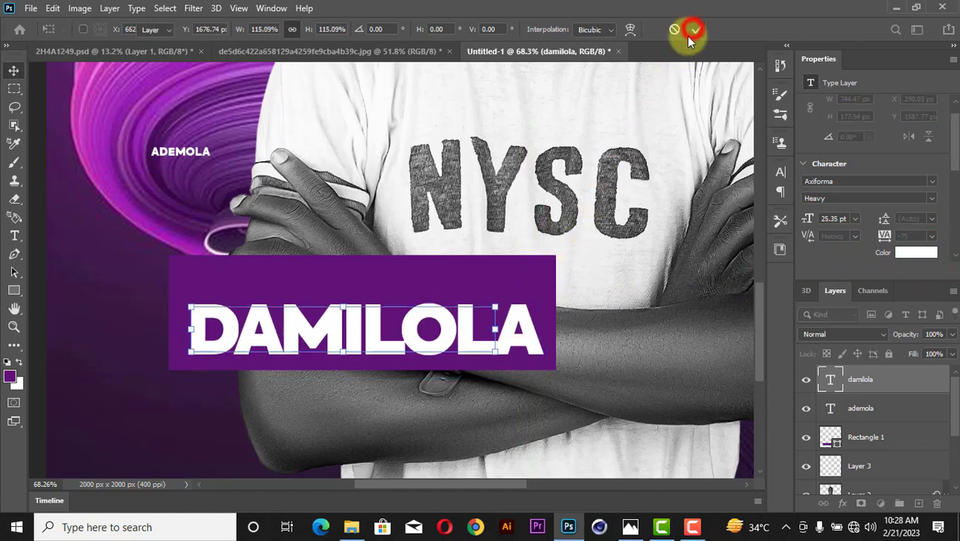
left_click(514, 273)
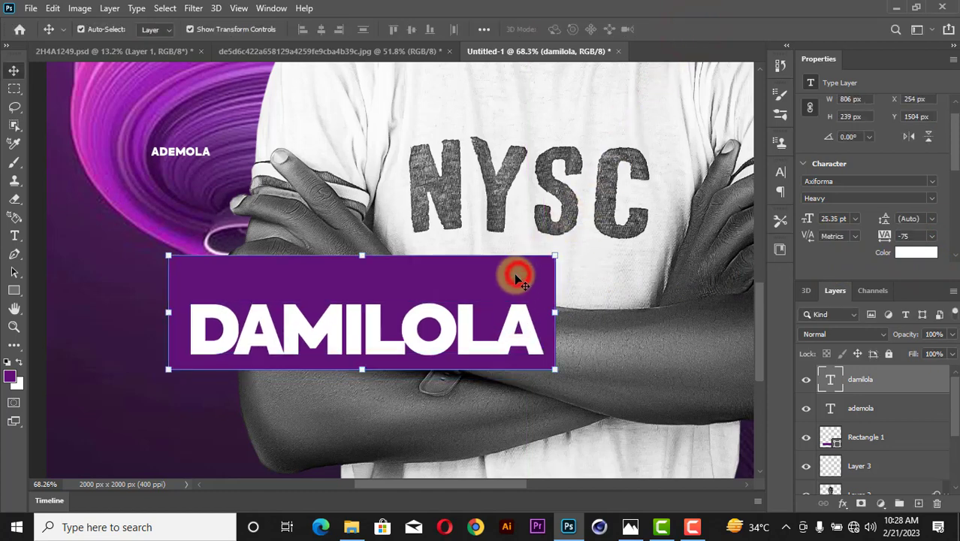
Move the ADEMOLA line down toward the banner and commit its resize.
left_click(323, 29)
left_click(396, 163)
left_click_drag(181, 151, 358, 290)
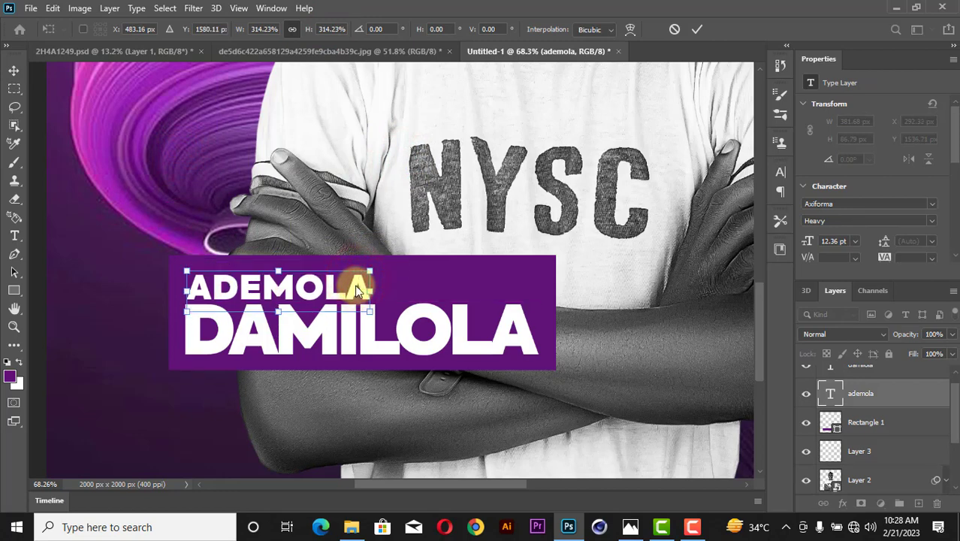
left_click(699, 31)
left_click(510, 312, "shift")
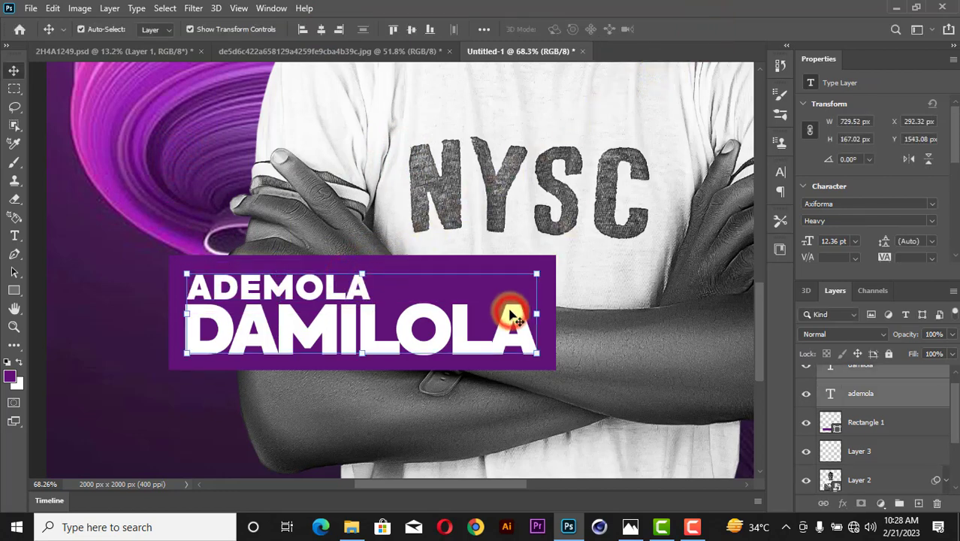
left_click(418, 198)
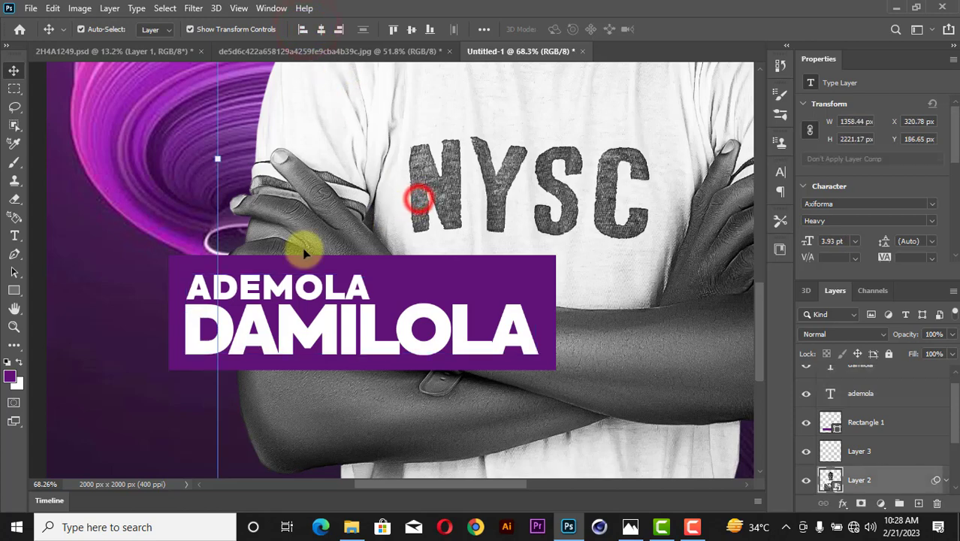
scroll(190, 301, "up", 3)
scroll(189, 302, "up", 2)
left_click(189, 300)
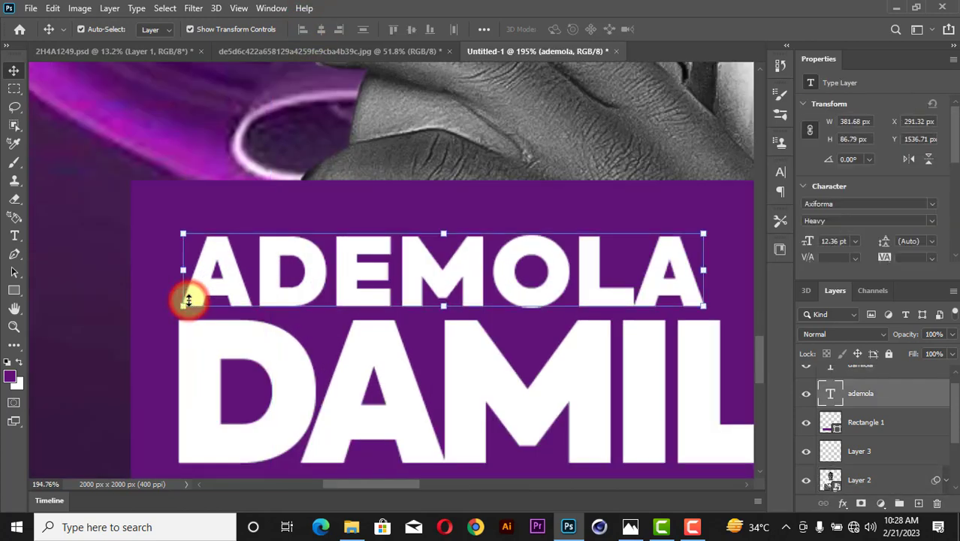
key("Left")
key("Left")
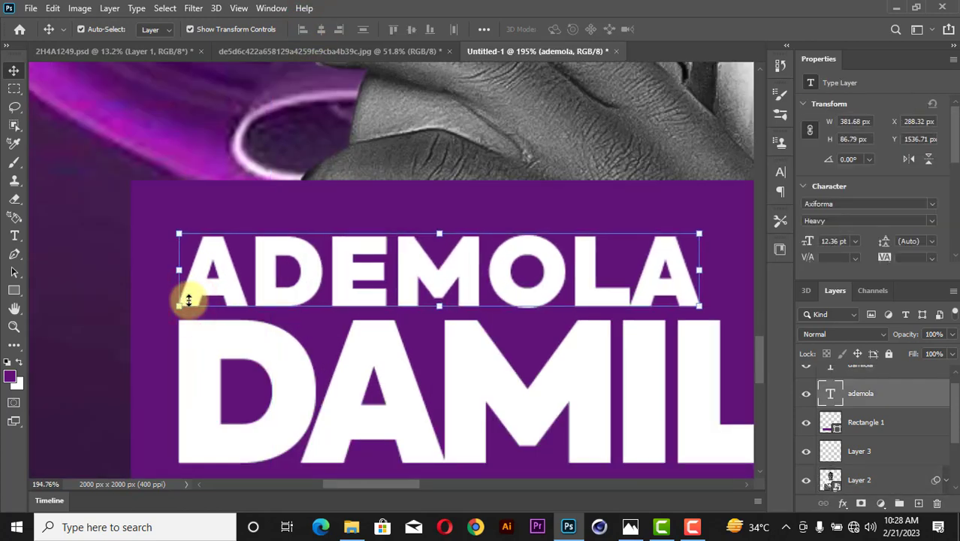
key("Right")
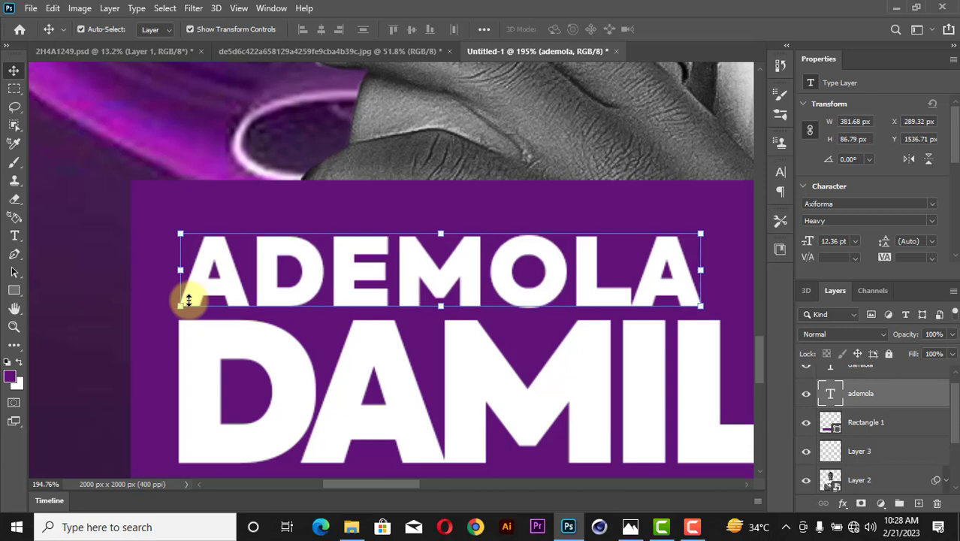
Fit the poster on screen, zoom into the name banner, and check the name, banner and photo layers.
key("z")
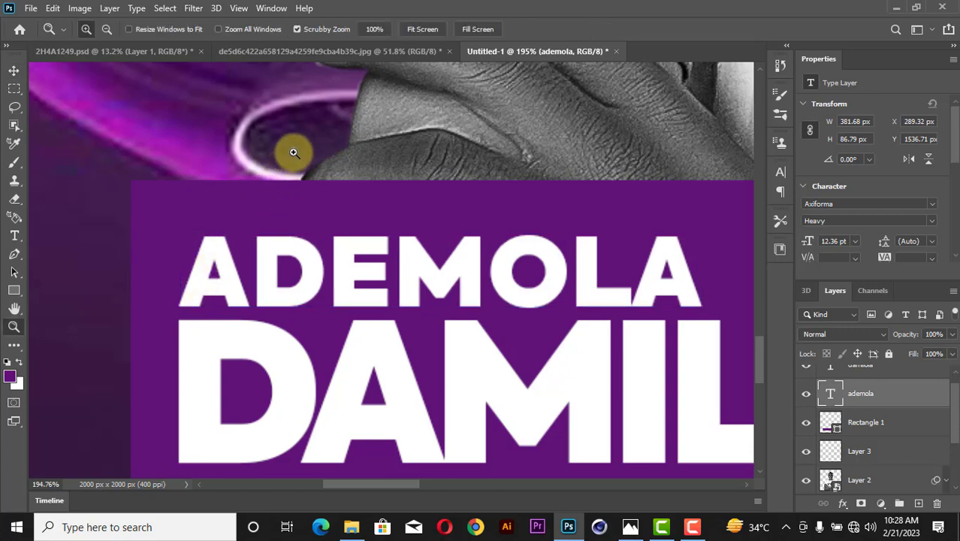
right_click(293, 155)
left_click(319, 162)
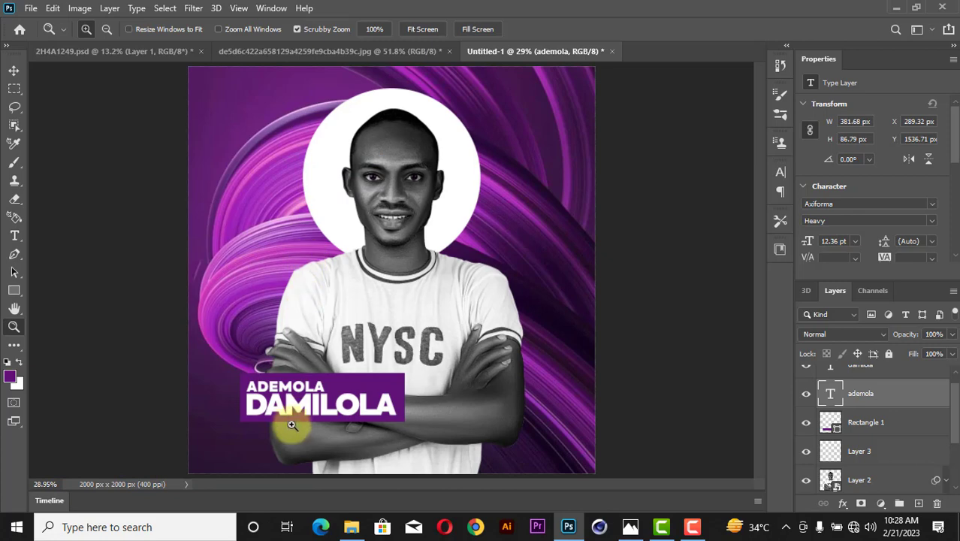
left_click_drag(291, 429, 319, 456)
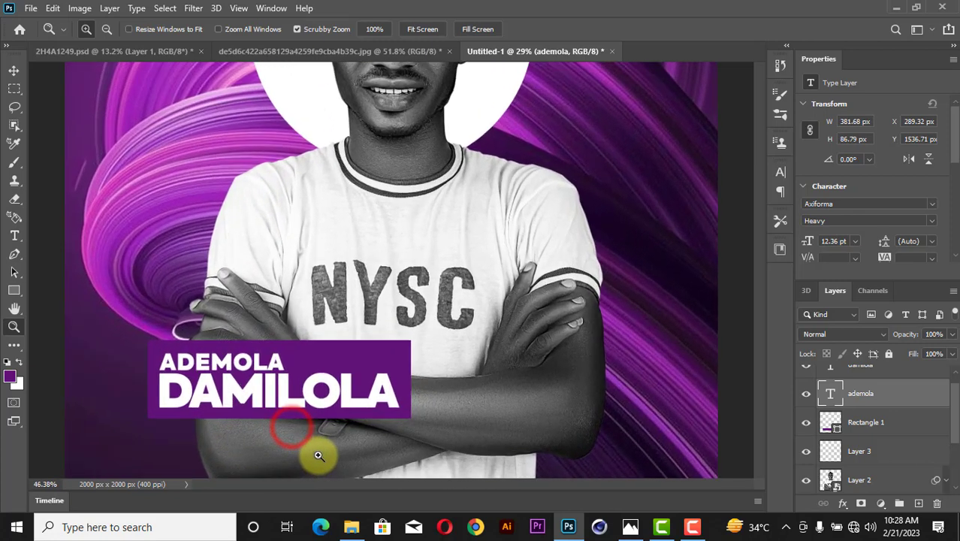
left_click(13, 69)
left_click(384, 385, "shift")
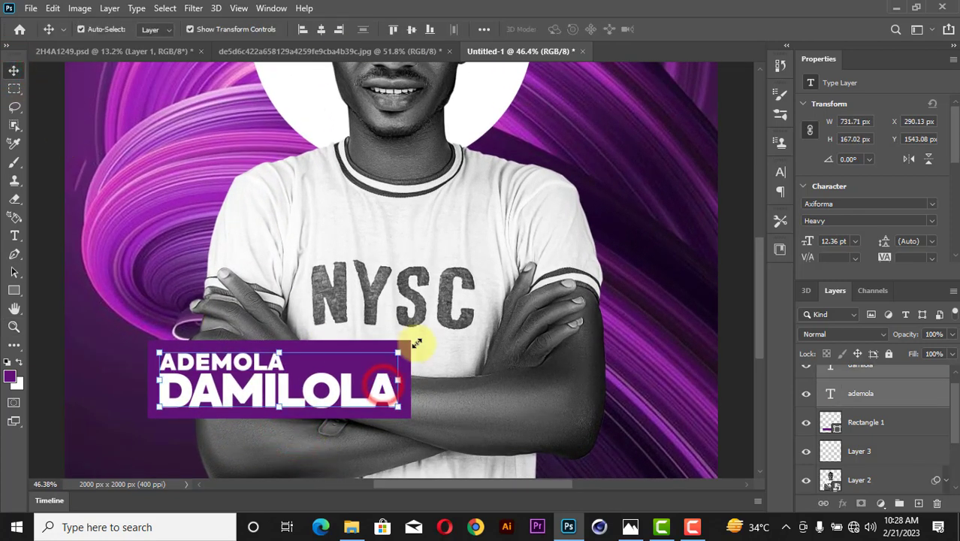
scroll(418, 347, "up", 3)
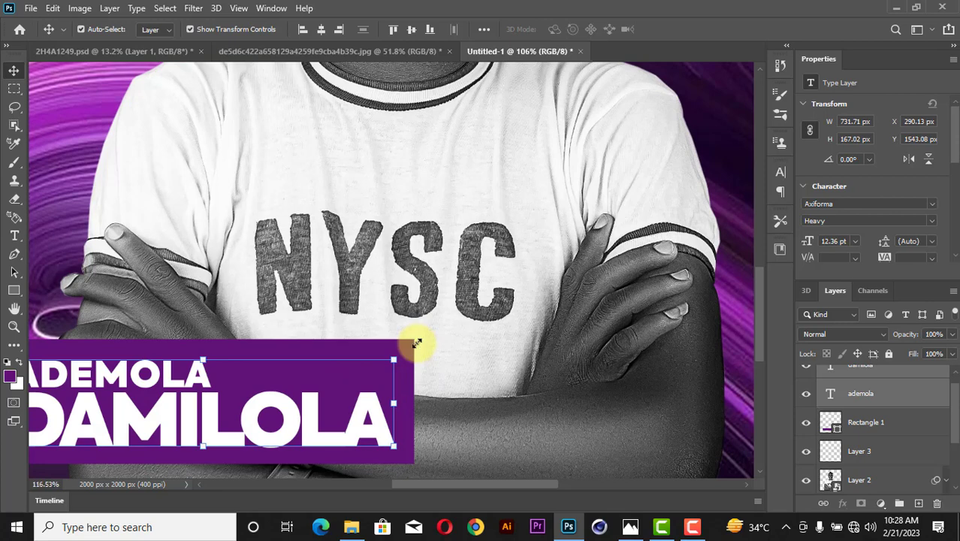
scroll(417, 343, "up", 2)
left_click(415, 343)
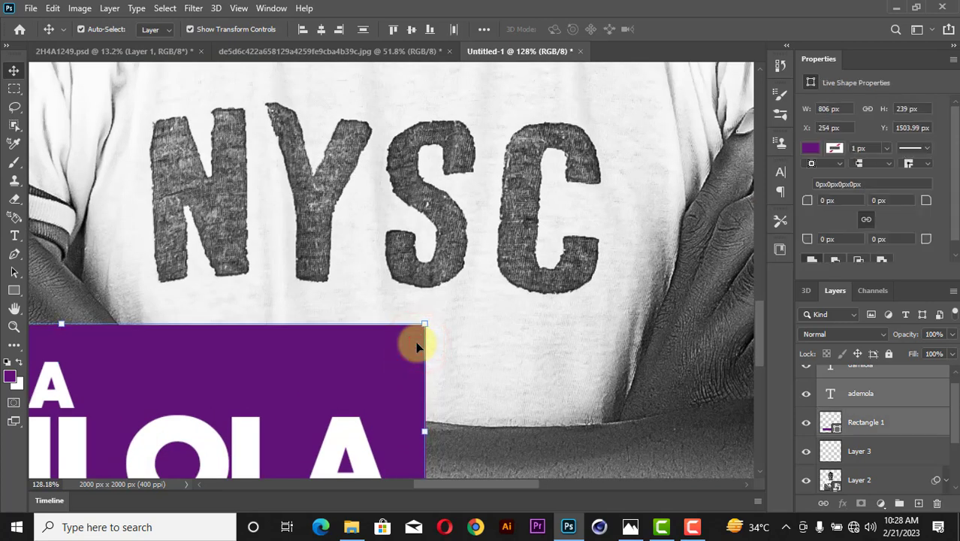
left_click(510, 317)
Refit the poster, zoom back into the name banner and select the banner layer.
key("z")
right_click(442, 295)
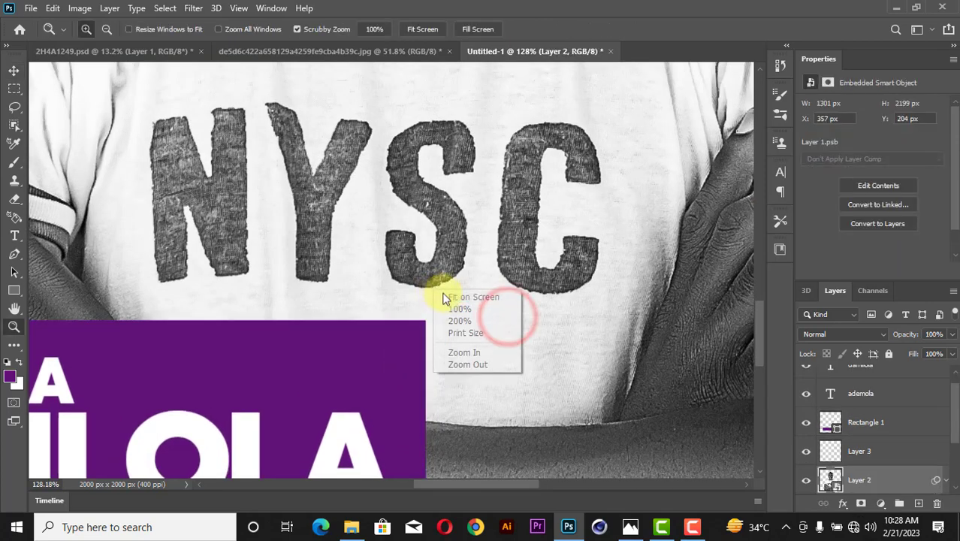
left_click(466, 297)
left_click_drag(324, 409, 361, 450)
left_click(14, 70)
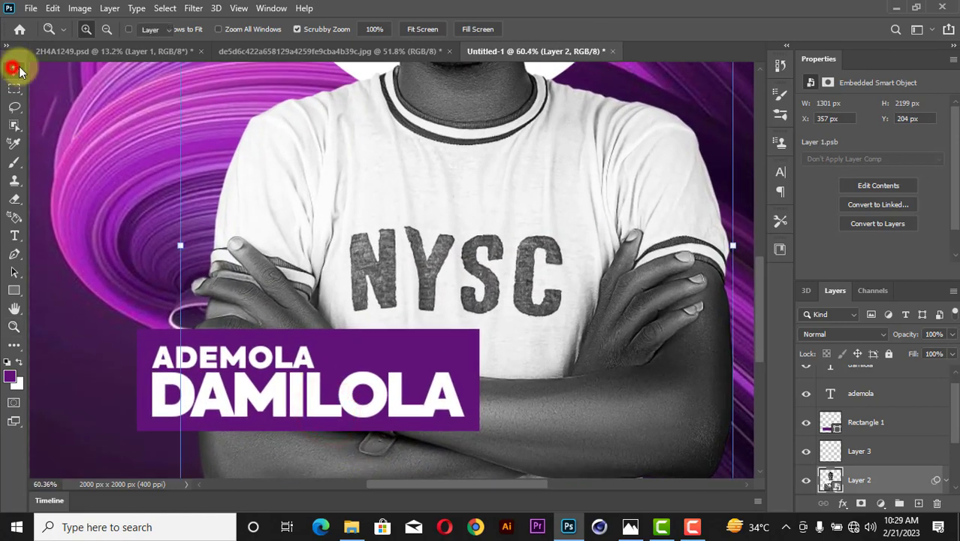
left_click(423, 341)
Add a Gradient Overlay to Rectangle 1 using the Foreground to Background gradient.
right_click(856, 423)
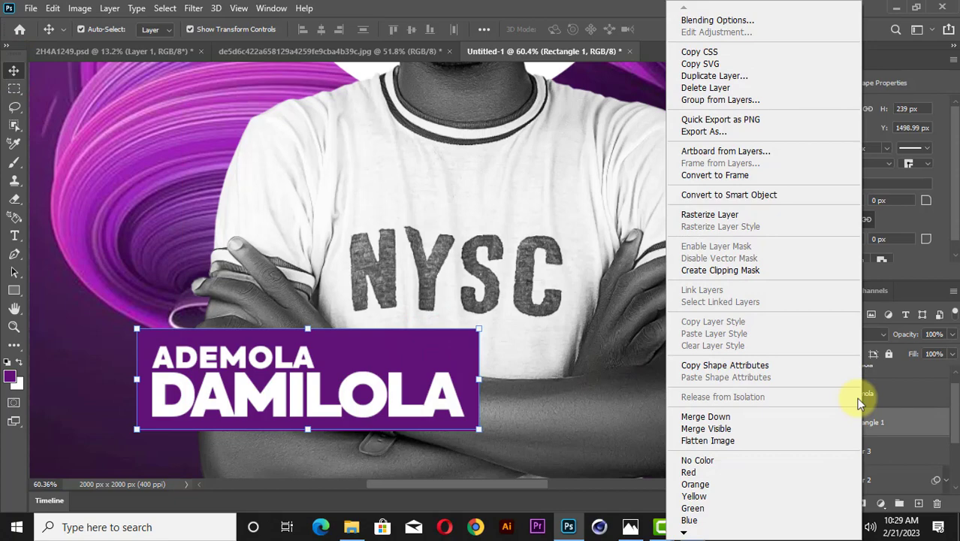
left_click(782, 20)
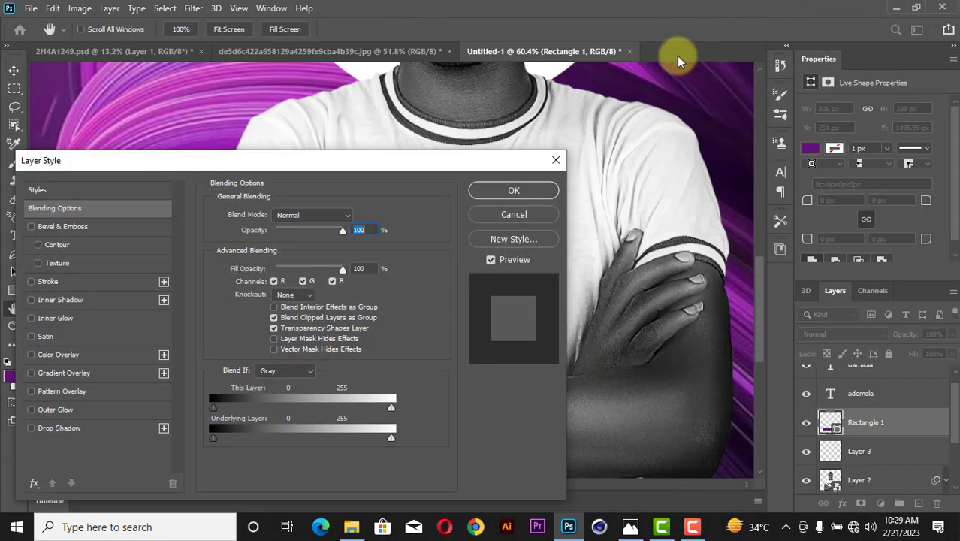
left_click_drag(397, 158, 774, 181)
left_click(465, 391)
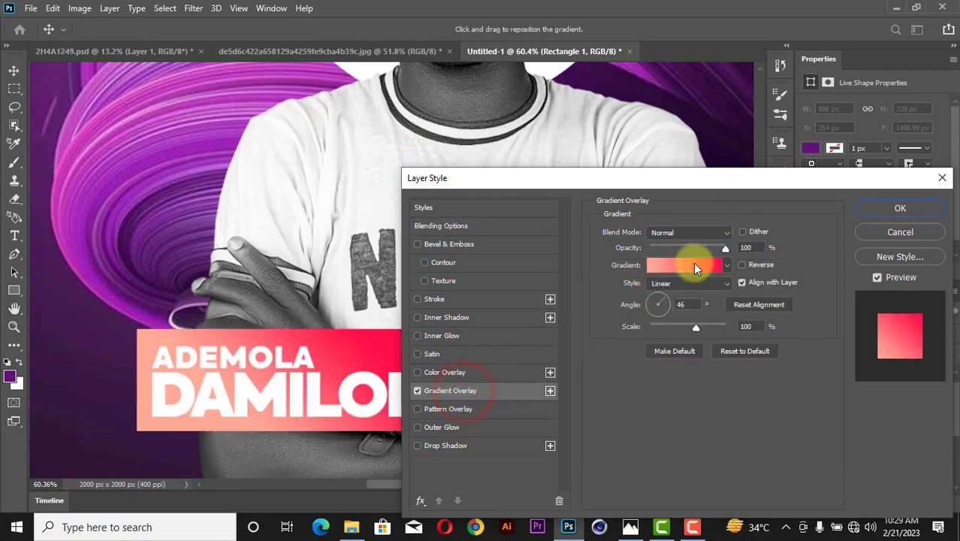
left_click(695, 265)
left_click(655, 76)
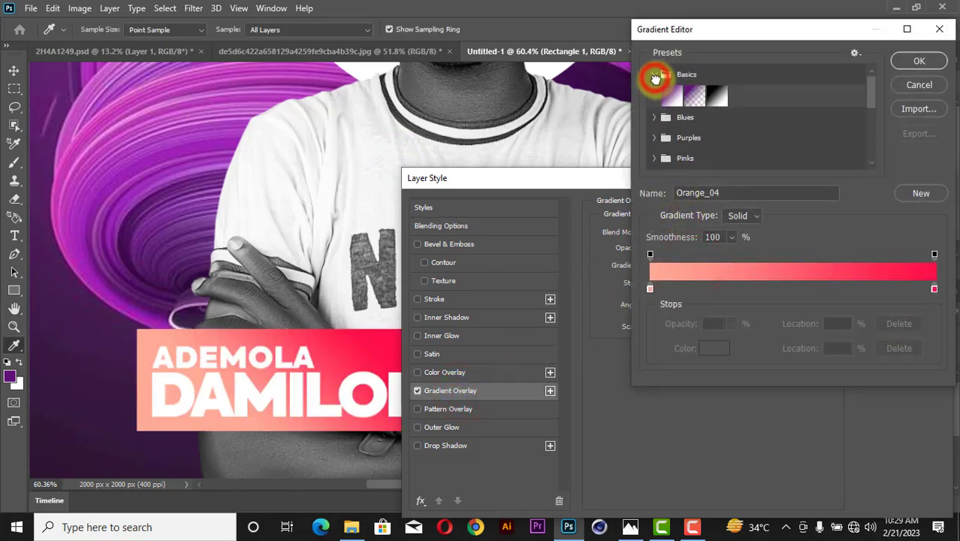
left_click(670, 100)
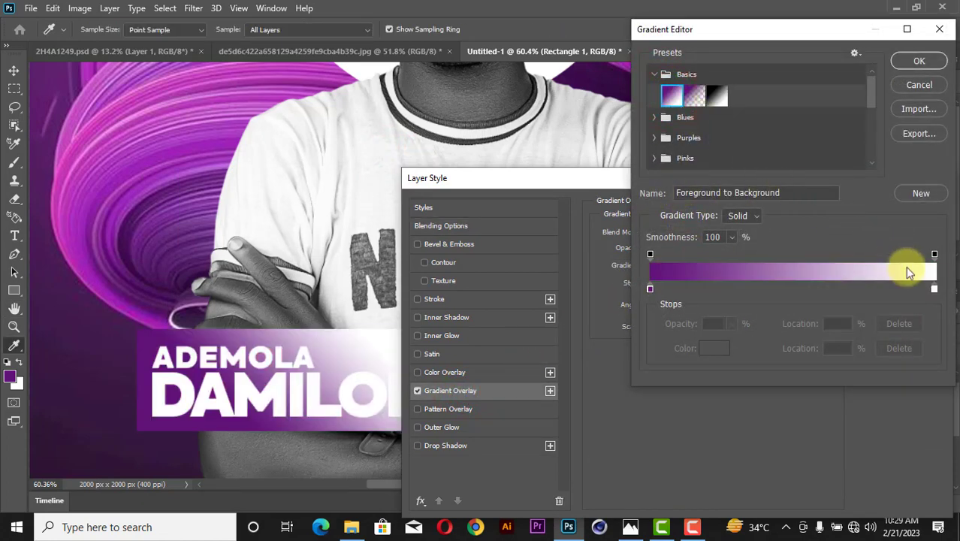
Change the gradient's end stop to a dark purple sampled from the poster.
left_click(934, 289)
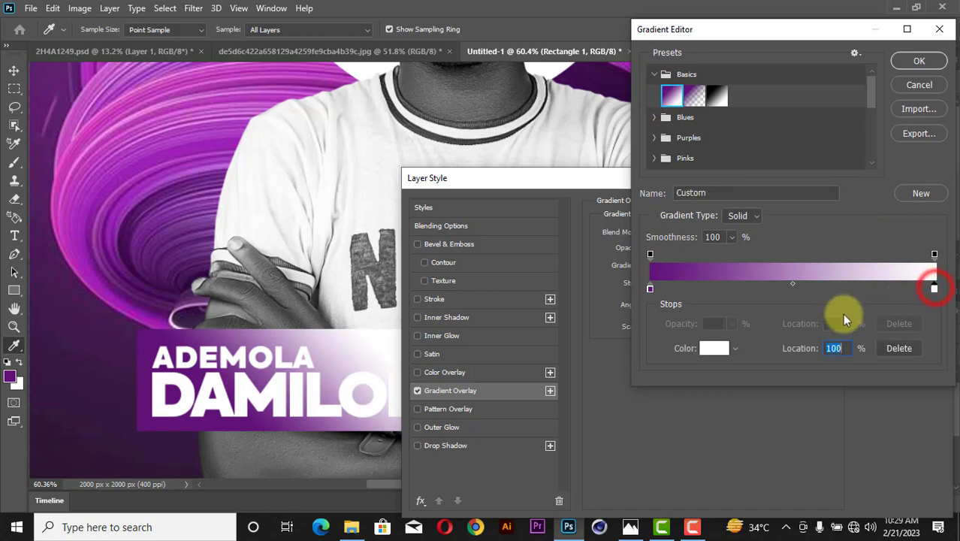
left_click(717, 348)
left_click_drag(637, 76, 639, 135)
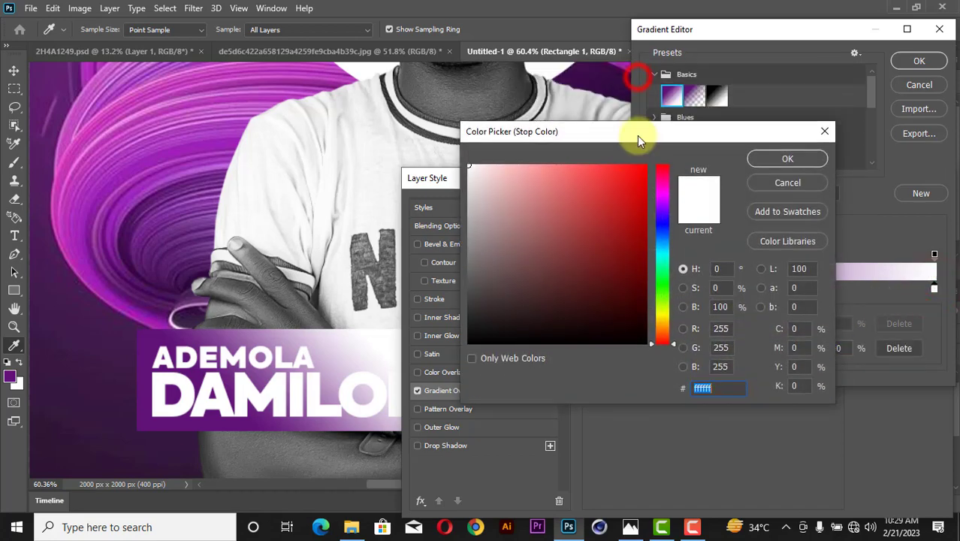
left_click(626, 91)
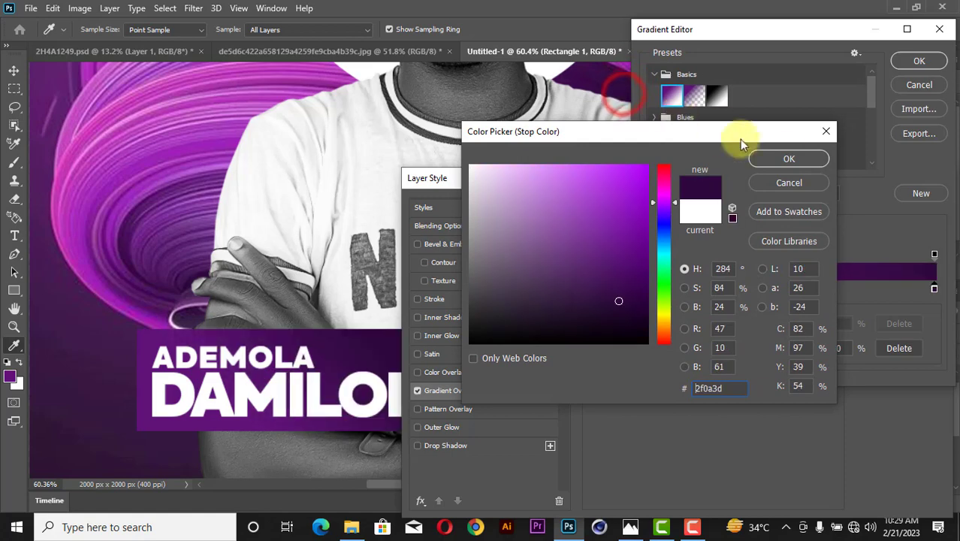
left_click(791, 158)
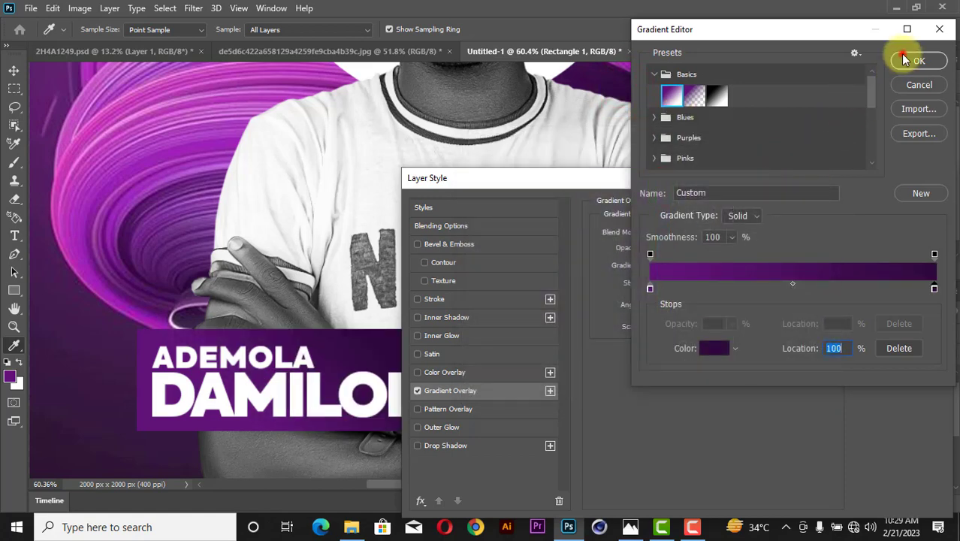
left_click(913, 61)
Set the gradient angle to 120° and reverse its direction.
left_click_drag(719, 183, 699, 60)
mouse_move(635, 182)
left_mouse_down()
mouse_move(632, 167)
mouse_move(638, 185)
left_mouse_up()
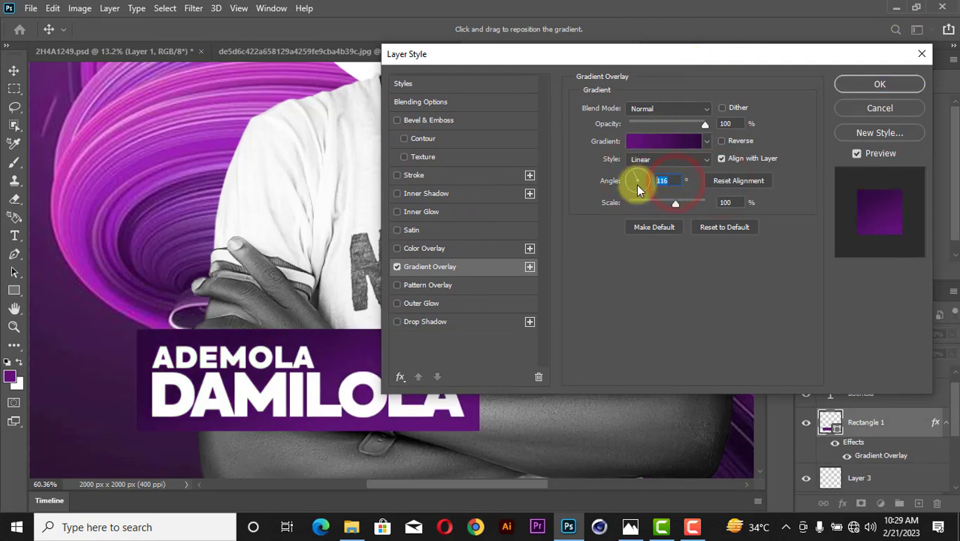
type("120")
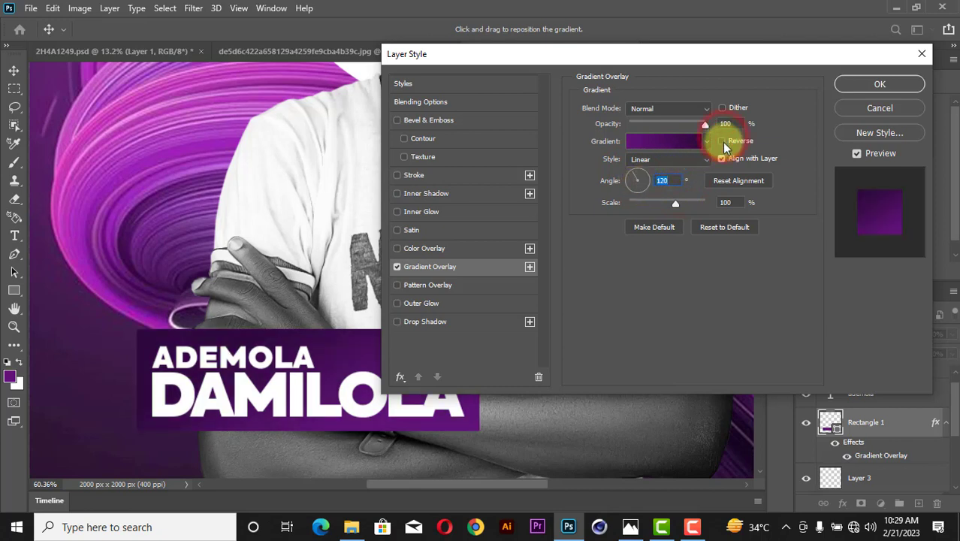
left_click(722, 142)
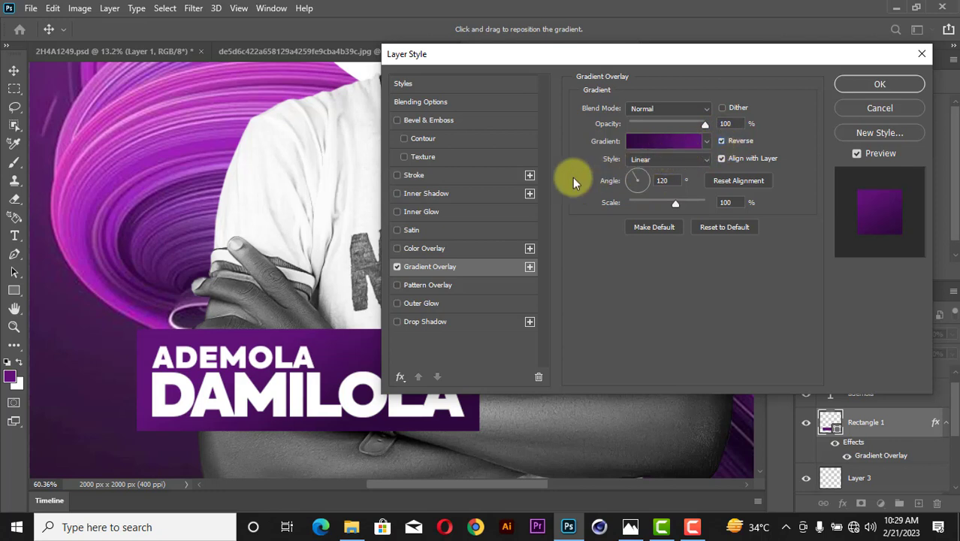
Enable Inner Glow with a light purple colour, 18 px size and 22% opacity.
left_click(421, 212)
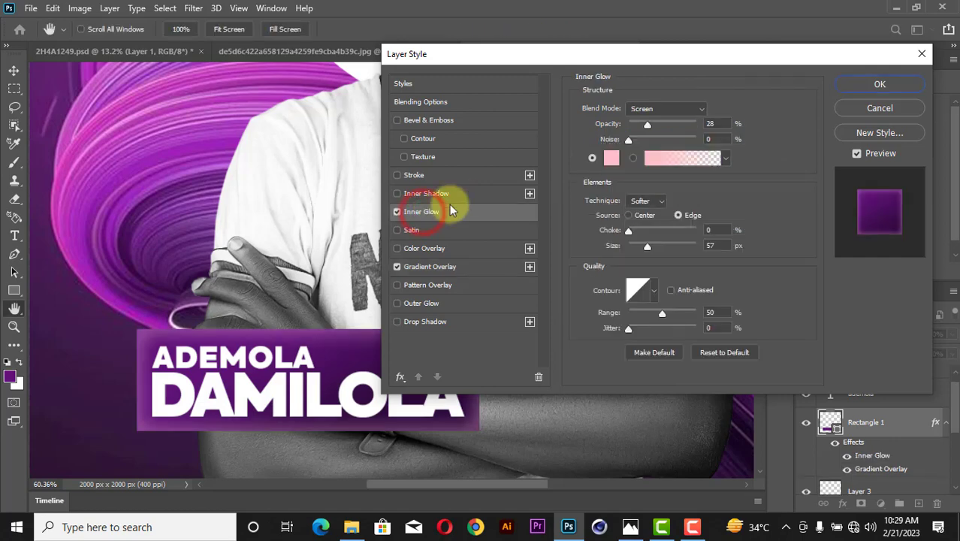
left_click(614, 157)
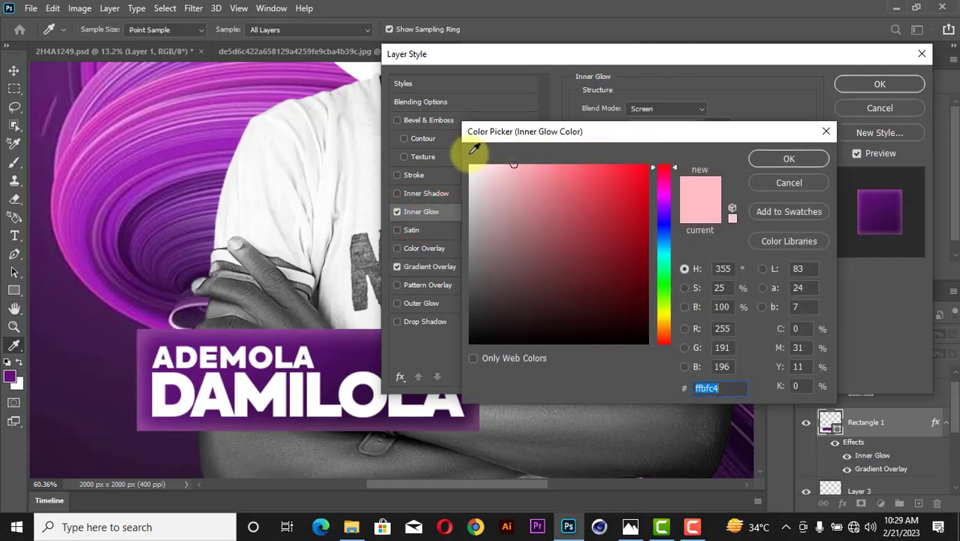
left_click_drag(100, 144, 119, 216)
left_click_drag(567, 199, 569, 178)
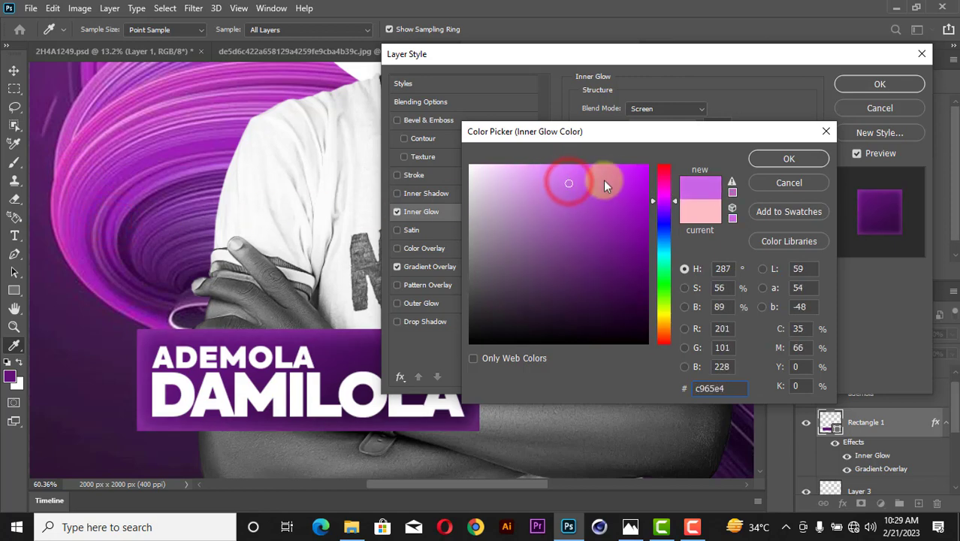
left_click(811, 162)
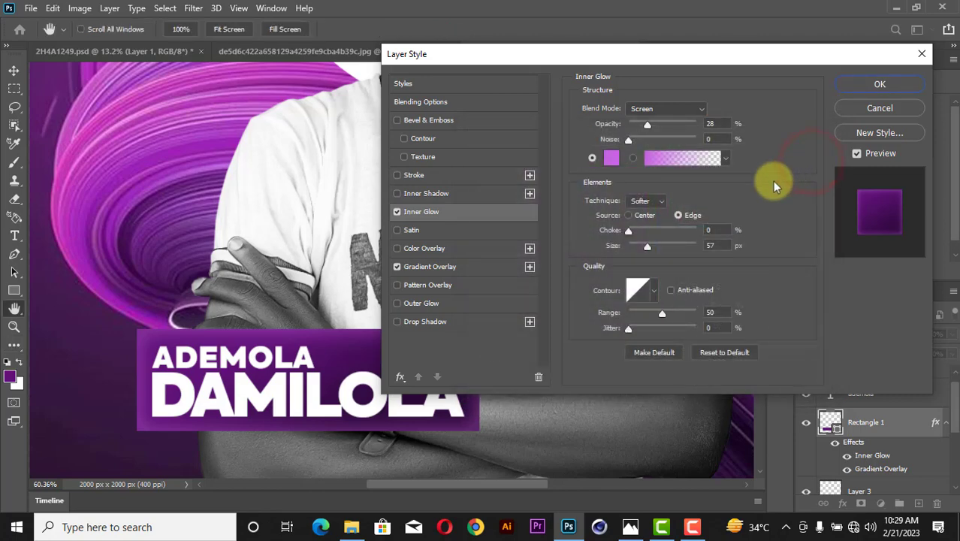
left_click_drag(643, 245, 636, 244)
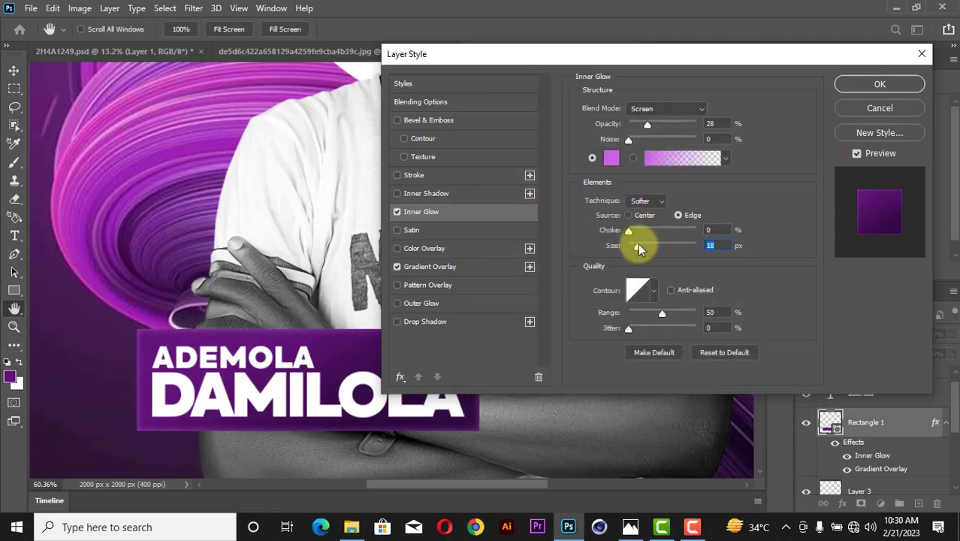
left_click_drag(648, 125, 643, 121)
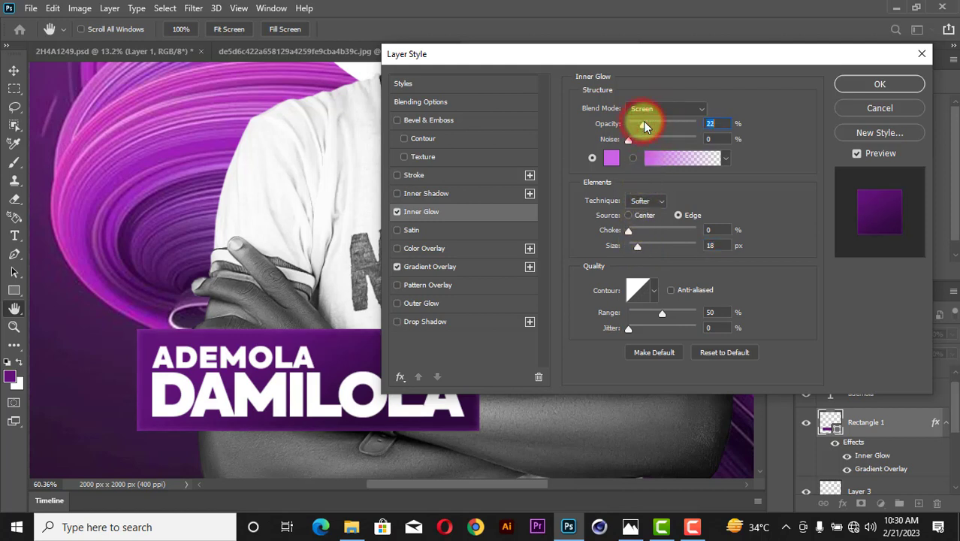
left_click(899, 84)
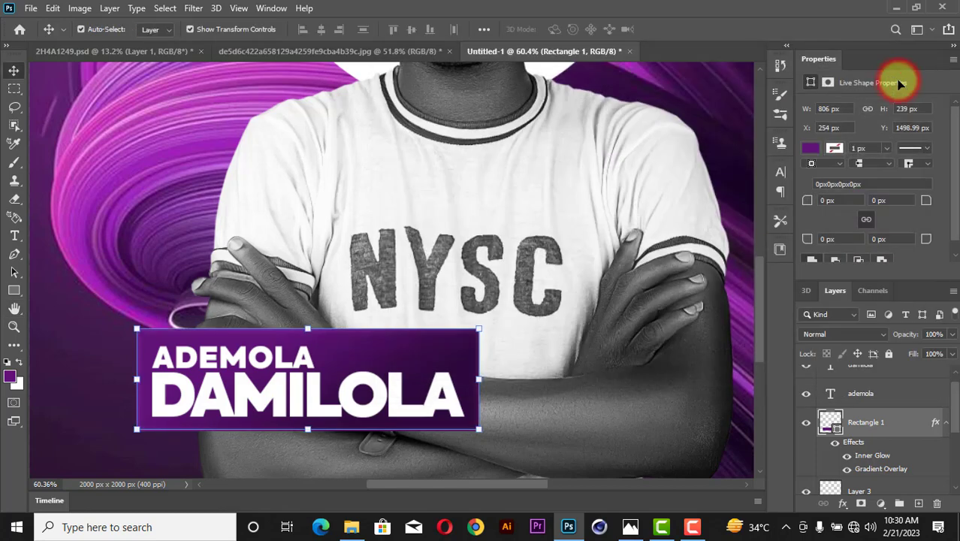
scroll(900, 83, "down", 5)
scroll(858, 106, "up", 4)
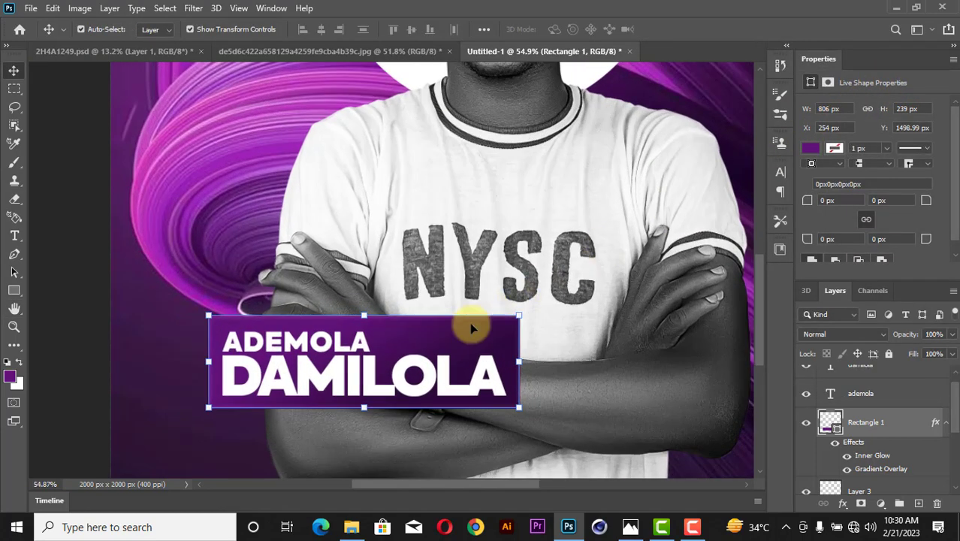
left_click(377, 381)
scroll(362, 338, "up", 4)
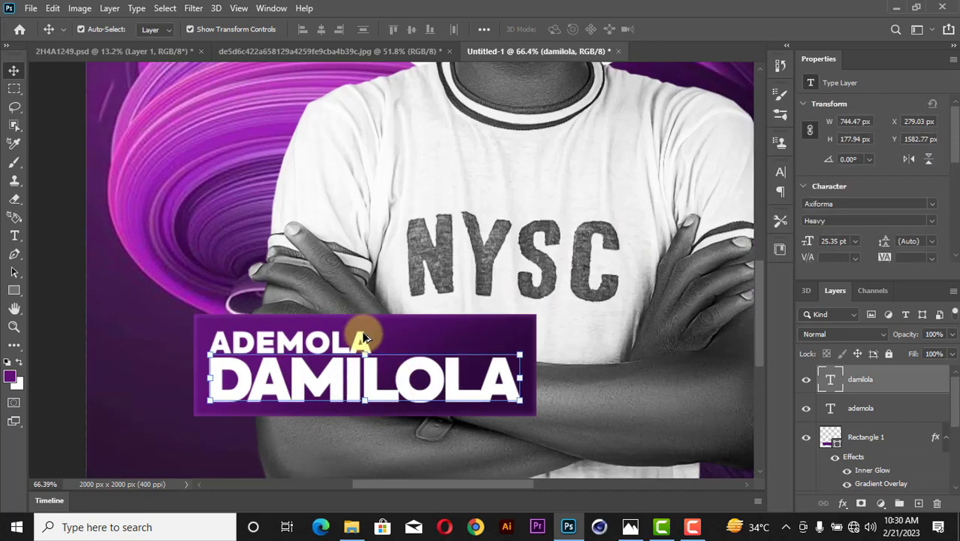
left_click(363, 338, "shift")
Scale both name lines down to about 95.6% so they sit inside the banner.
key("ctrl+t")
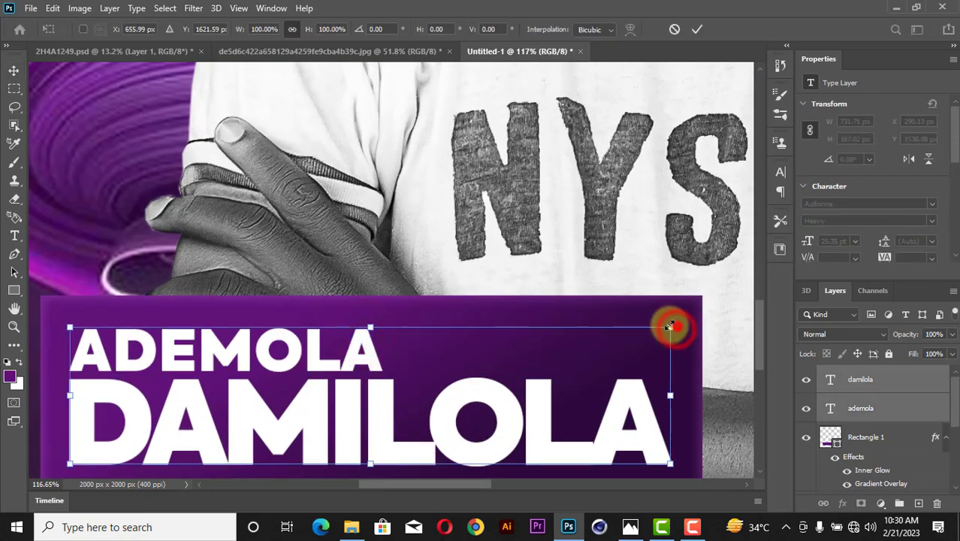
mouse_move(674, 327)
left_mouse_down()
mouse_move(643, 322)
mouse_move(661, 319)
left_mouse_up()
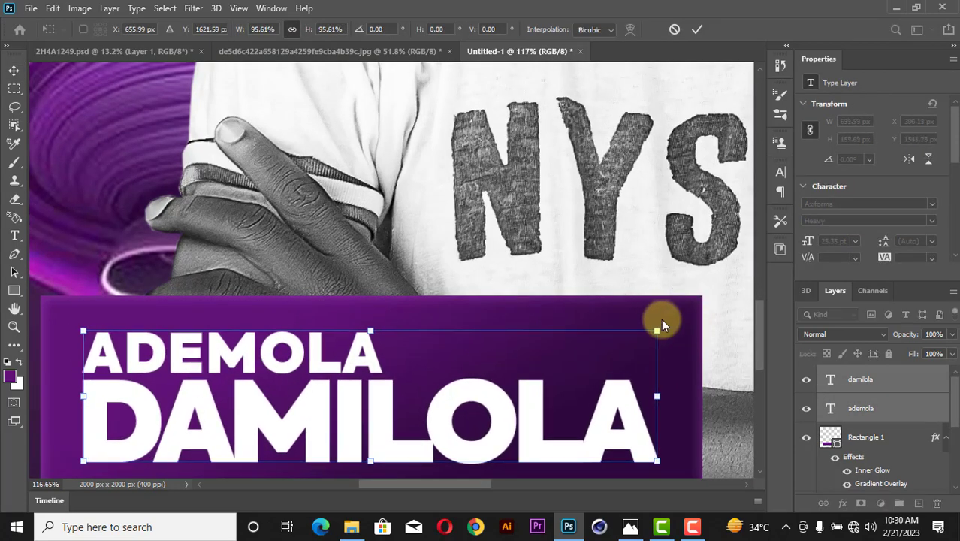
left_click(693, 31)
scroll(659, 313, "down", 4)
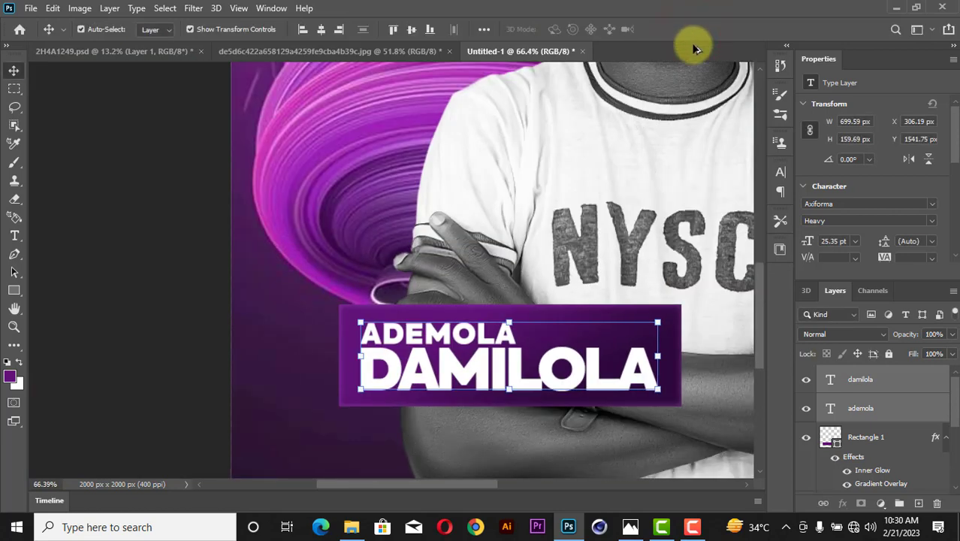
scroll(697, 225, "up", 2)
left_click(699, 286)
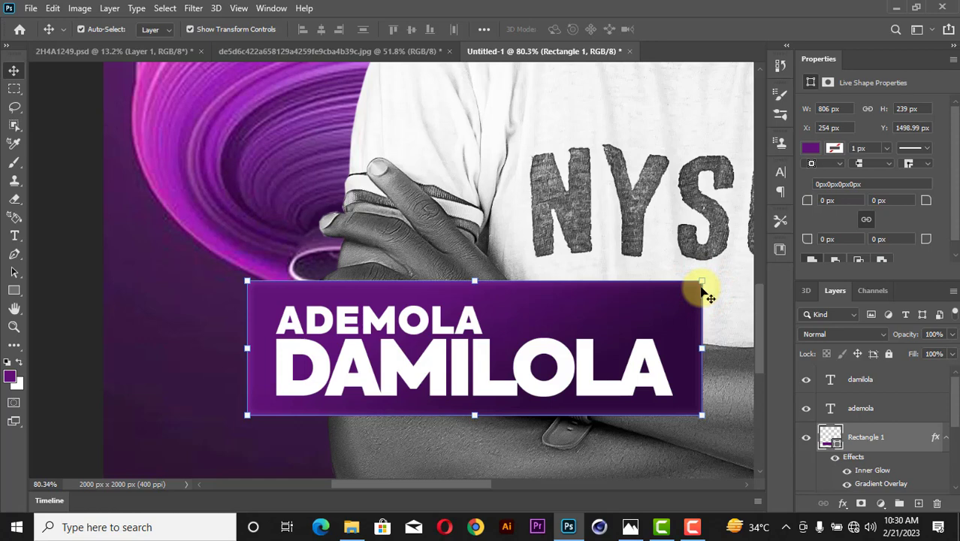
Unlink the corner radii and round the top-right and bottom-left corners to 75 px.
left_click(868, 220)
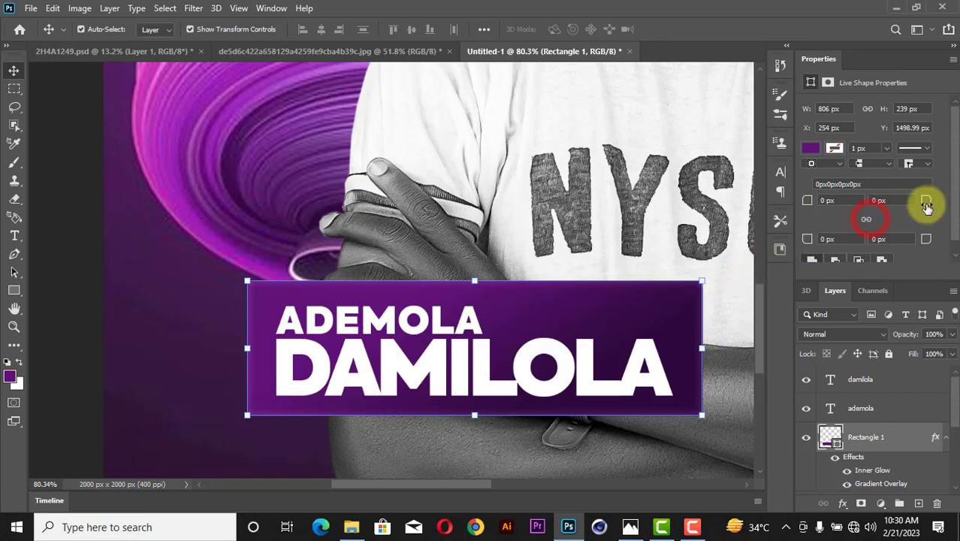
left_click(592, 305)
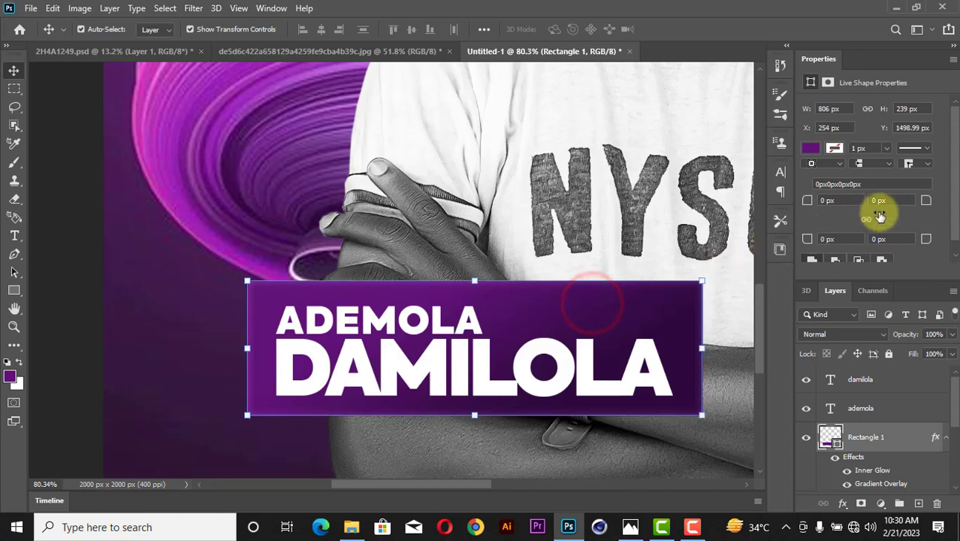
mouse_move(924, 201)
left_mouse_down()
mouse_move(905, 199)
mouse_move(945, 201)
mouse_move(908, 200)
left_mouse_up()
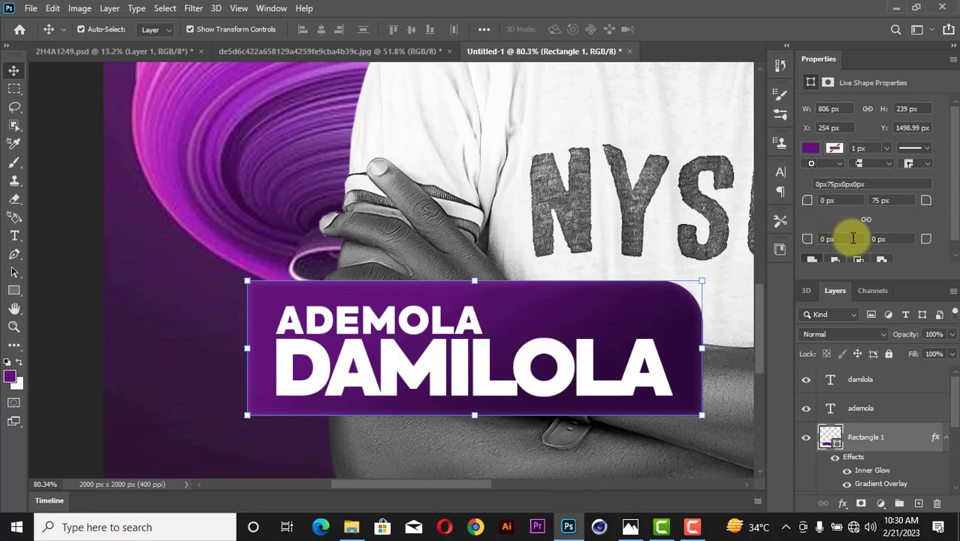
left_click(852, 238)
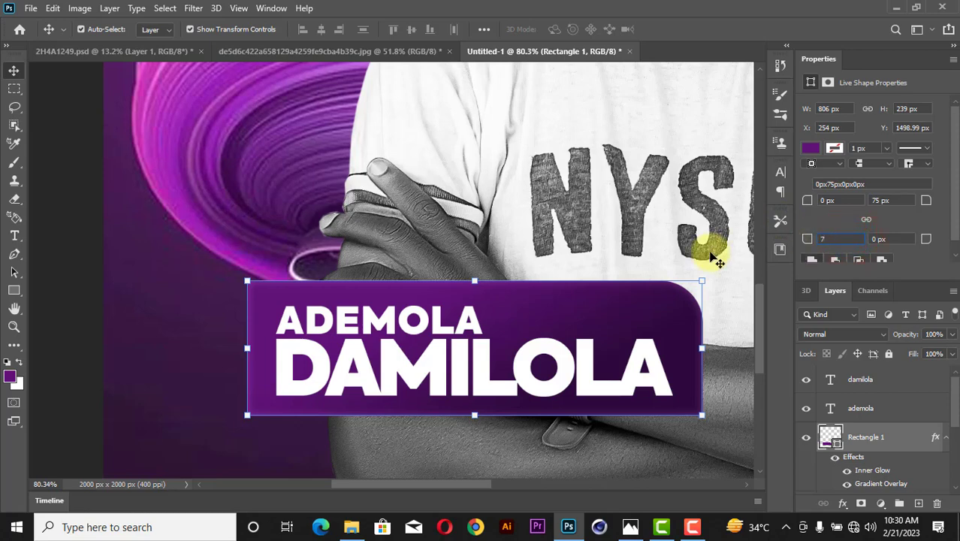
key("z")
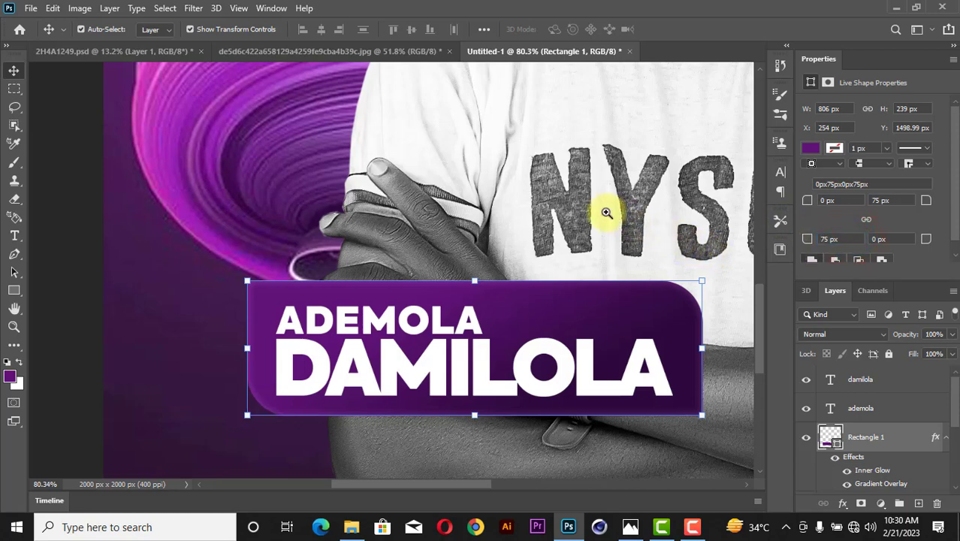
right_click(619, 216)
left_click(624, 219)
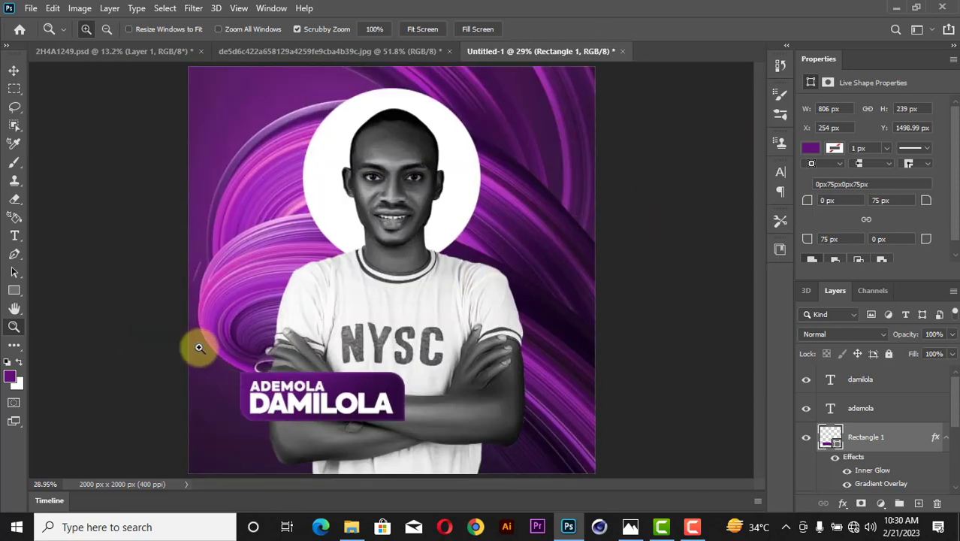
Nudge the ADEMOLA text layer up a few pixels.
left_click(14, 69)
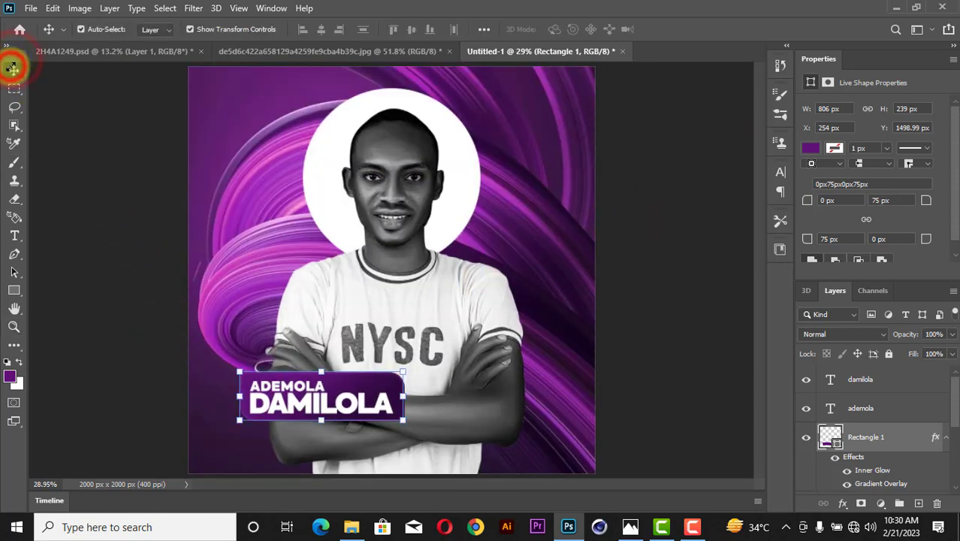
scroll(314, 366, "up", 4)
left_click(309, 373)
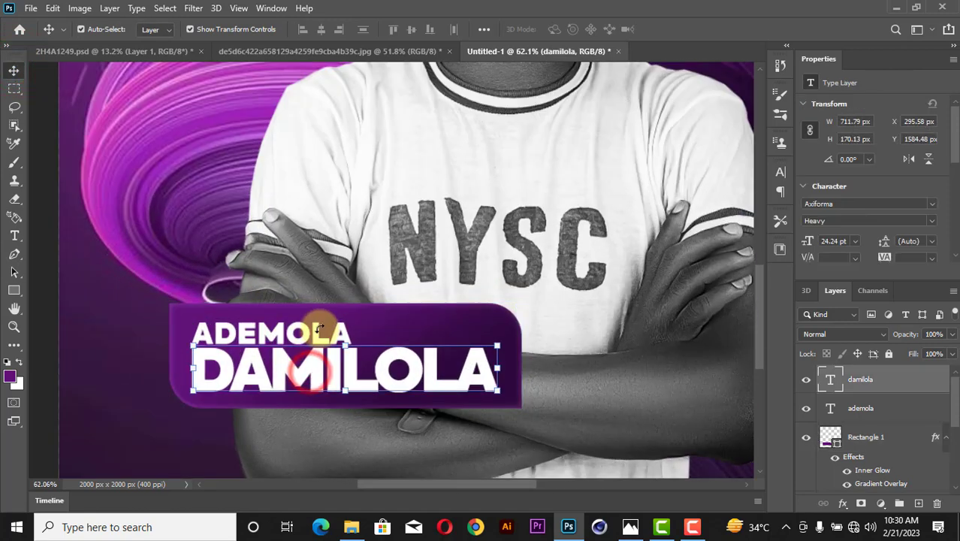
scroll(319, 328, "up", 2)
left_click(321, 330)
key("Up")
key("Up")
key("Up")
key("Up")
key("Up")
key("Up")
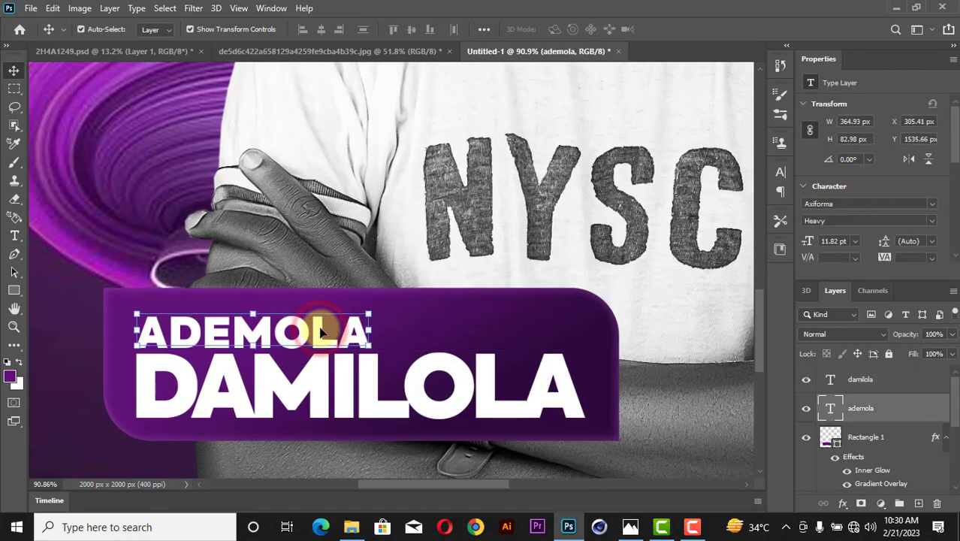
Shrink both name lines together to about 97% and fit the poster on screen.
left_click(347, 398, "shift")
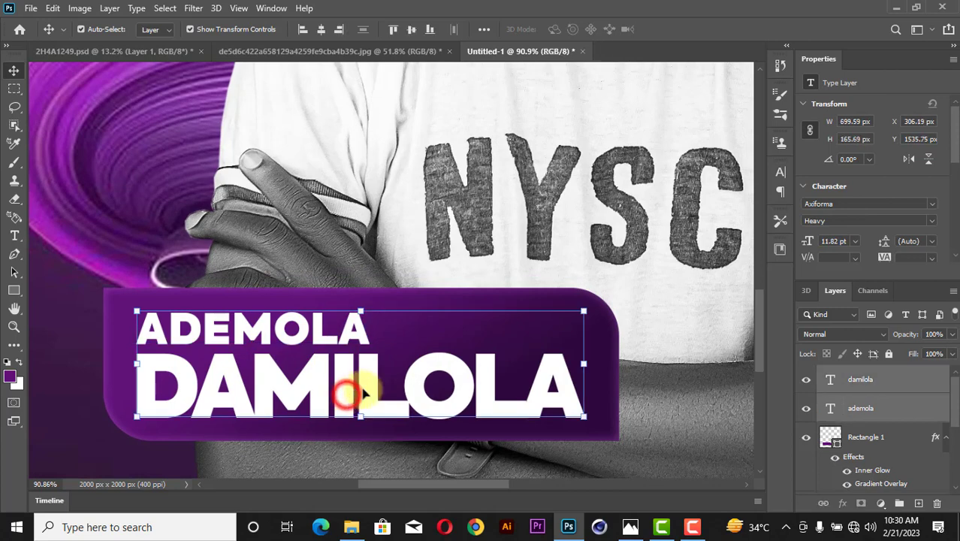
left_click_drag(585, 311, 577, 313)
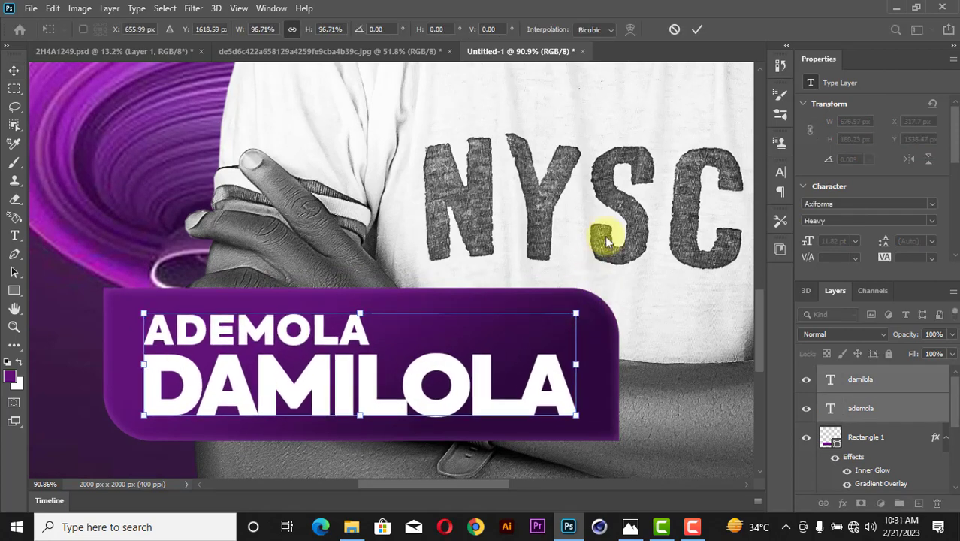
left_click(695, 31)
key("z")
right_click(651, 146)
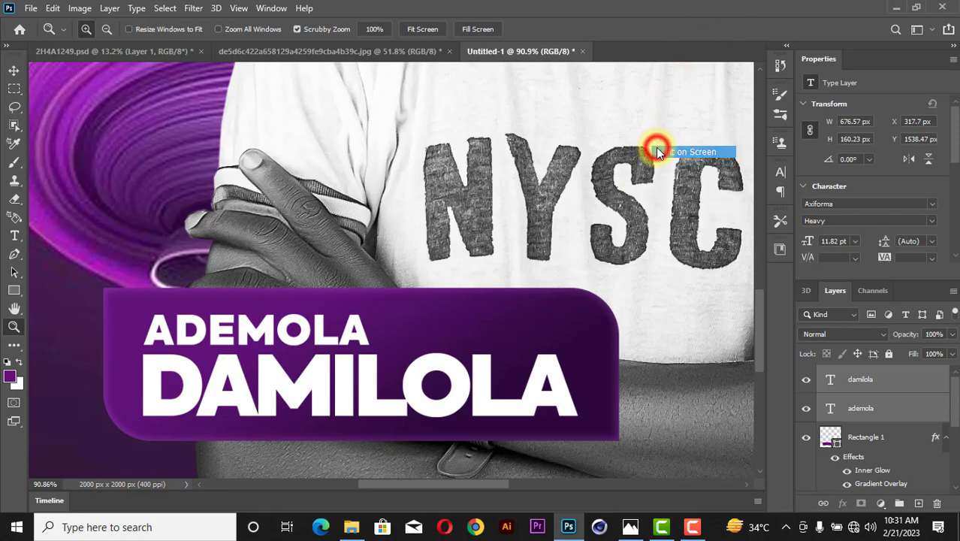
left_click(658, 152)
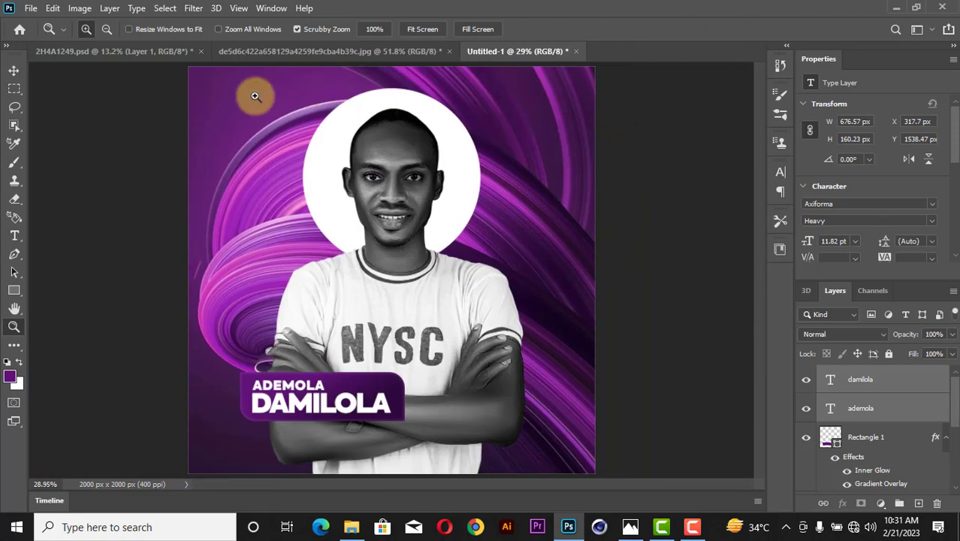
Duplicate the purple banner as Rectangle 1 copy and place it above the original.
left_click(14, 70)
scroll(338, 426, "up", 3)
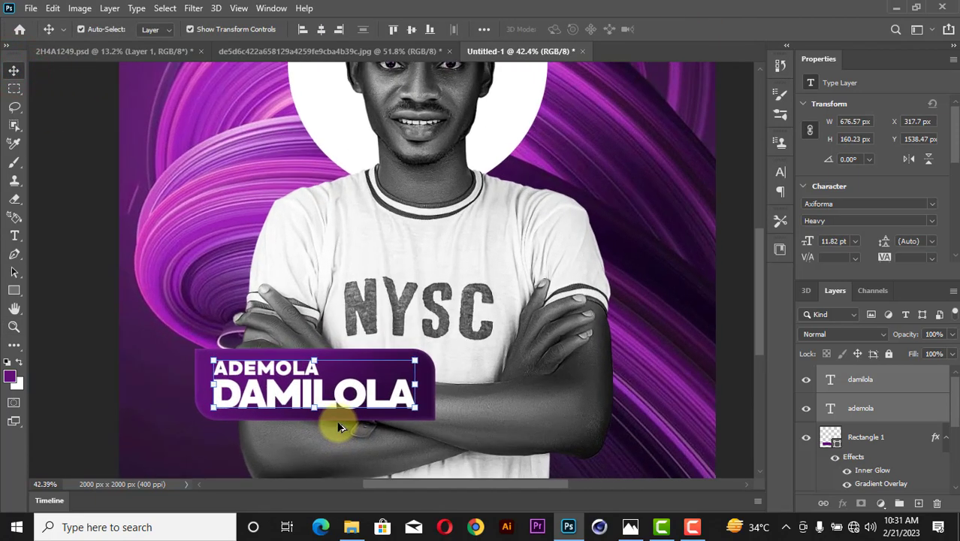
scroll(300, 402, "up", 2)
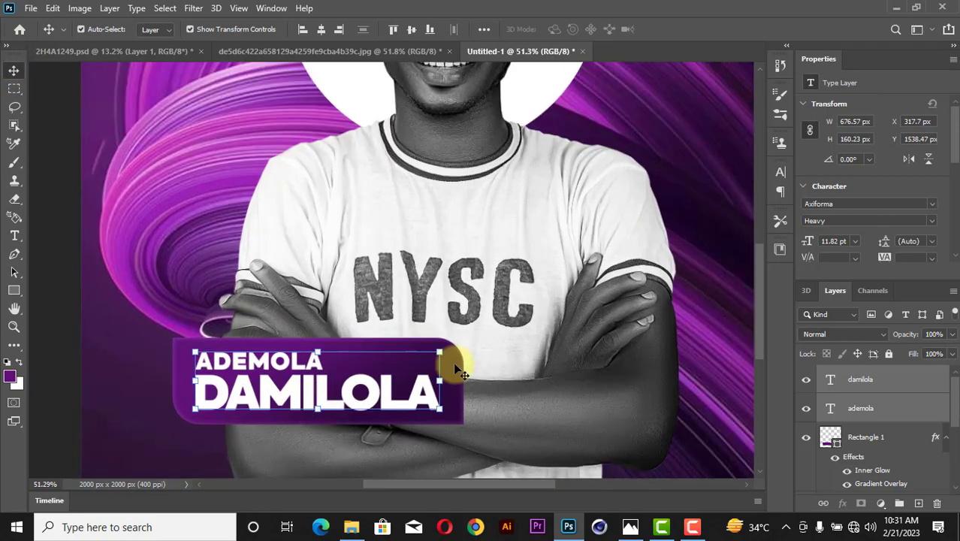
scroll(455, 367, "up", 3)
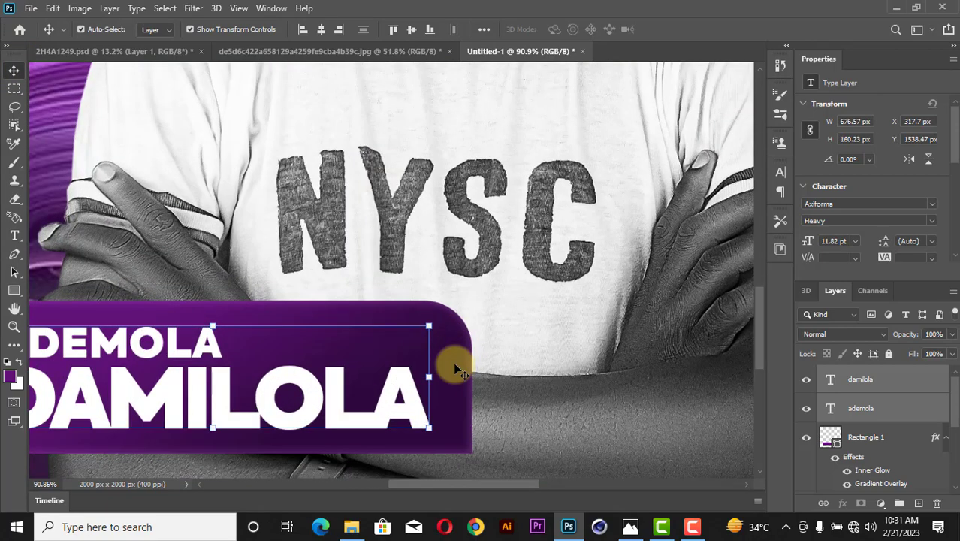
left_click(454, 368)
scroll(454, 368, "down", 1)
scroll(455, 368, "down", 2)
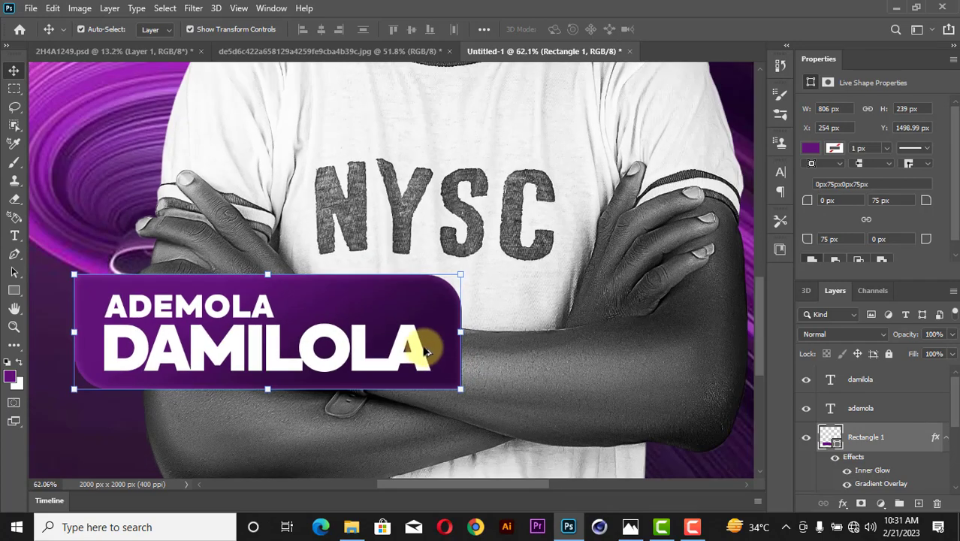
left_click_drag(313, 285, 315, 193)
Scale the banner copy to about 52.5% and lower it slightly.
key("ctrl+t")
left_click_drag(459, 173, 289, 206)
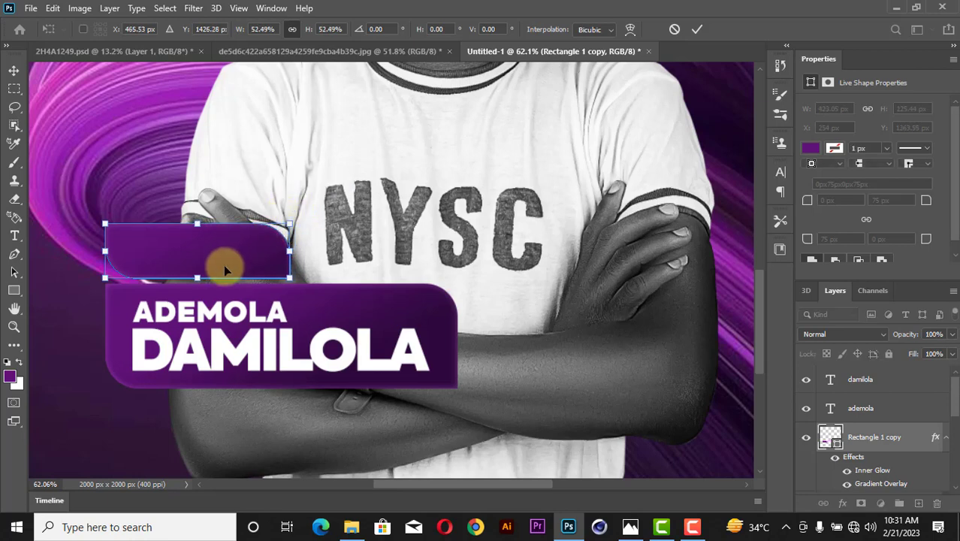
left_click_drag(225, 269, 225, 272)
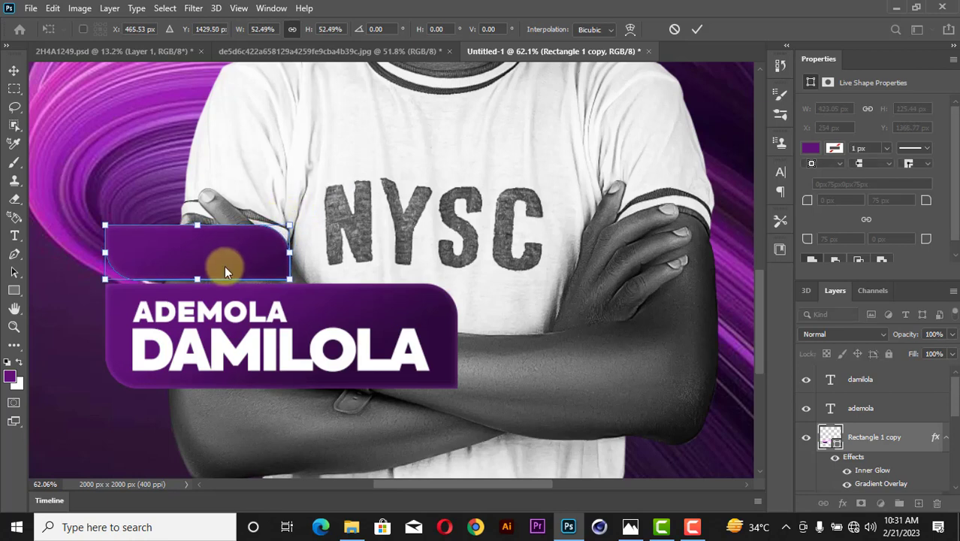
left_click(697, 29)
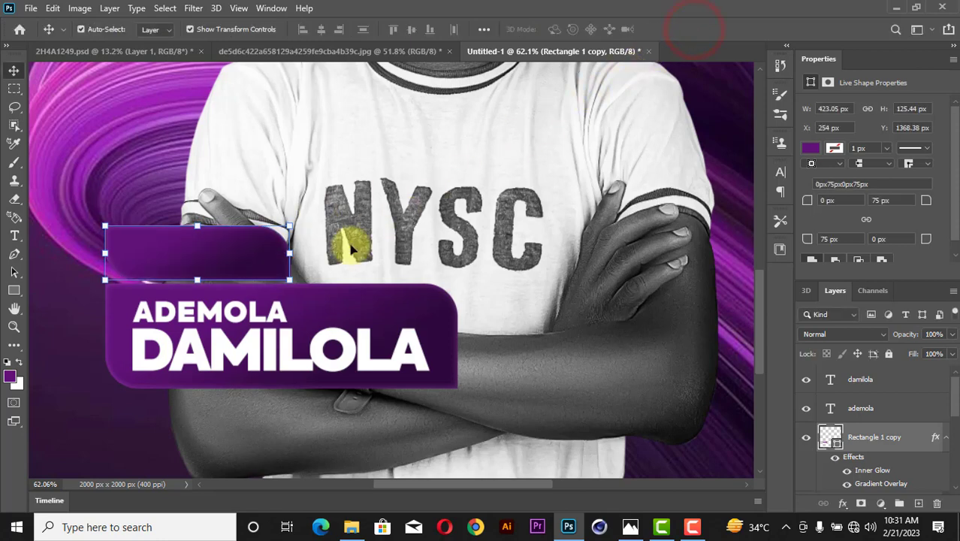
Copy the ADEMOLA text onto the small banner and retype it as HAPPY BIRTHDAY.
left_click(229, 331)
left_click(213, 309)
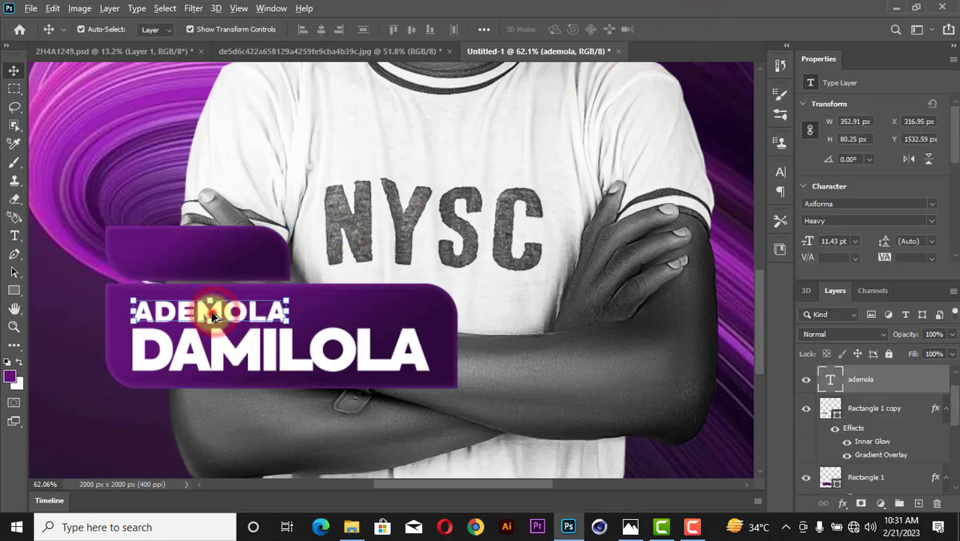
left_click_drag(214, 314, 204, 259)
double_click(206, 256)
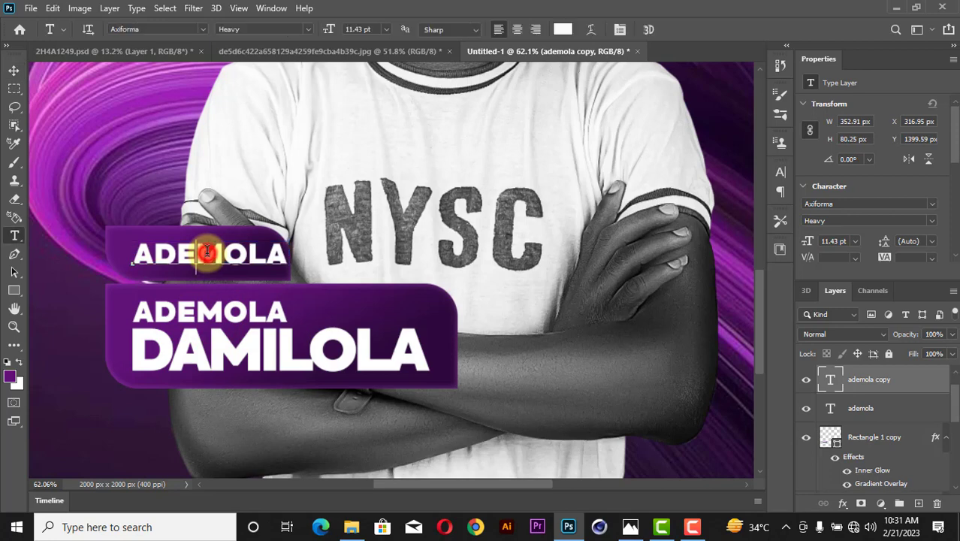
type("HAPPY BIRTHDAY")
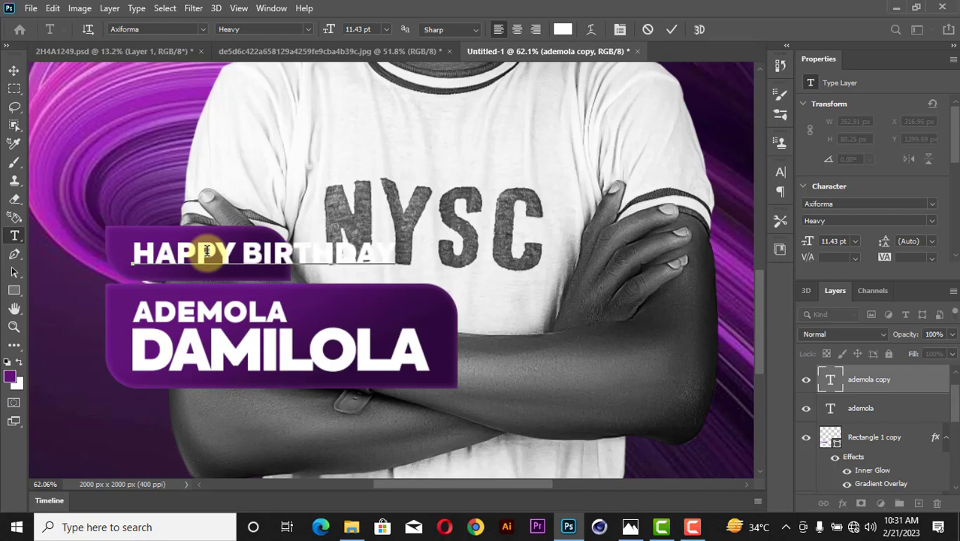
left_click(674, 29)
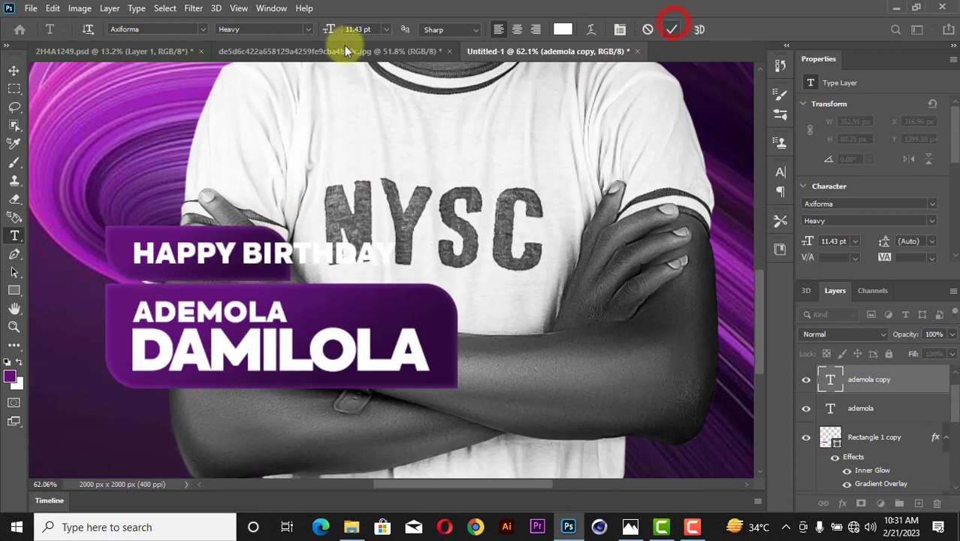
Scale HAPPY BIRTHDAY to about 53.64% to fit the small banner and nudge it up.
left_click(14, 71)
left_click_drag(399, 252, 276, 244)
scroll(276, 244, "up", 5)
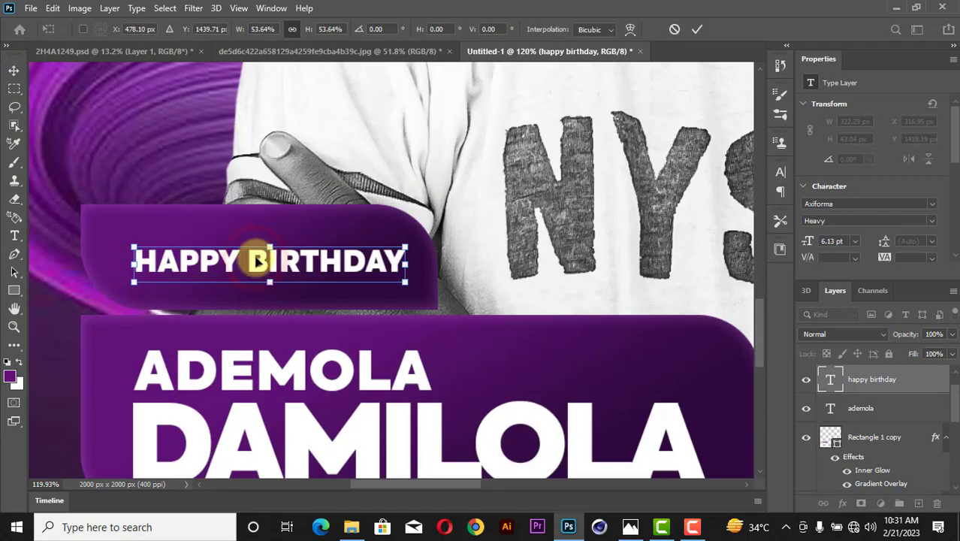
left_click_drag(257, 257, 255, 254)
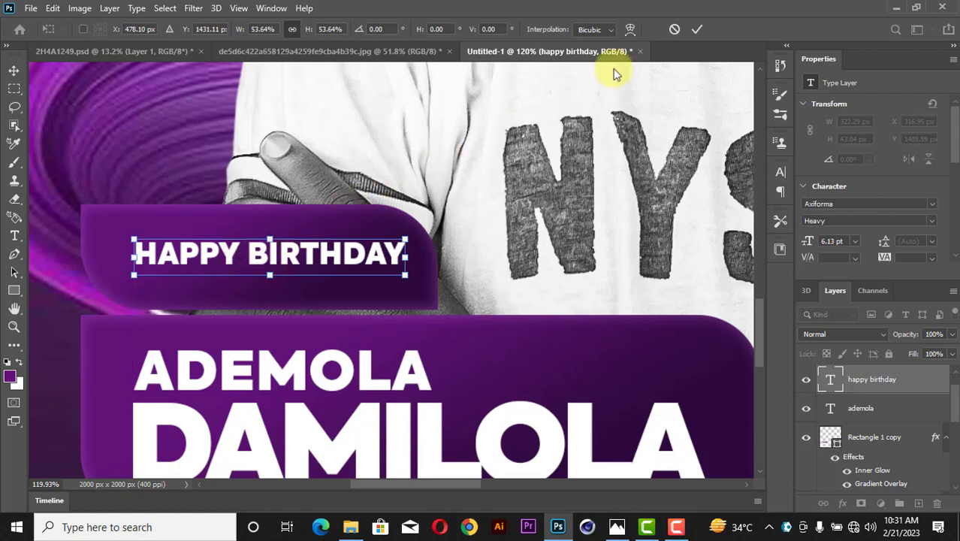
Free Transform the small banner with width and height unlinked, slimming its height and widening it rightward.
left_click(697, 30)
left_click(394, 217)
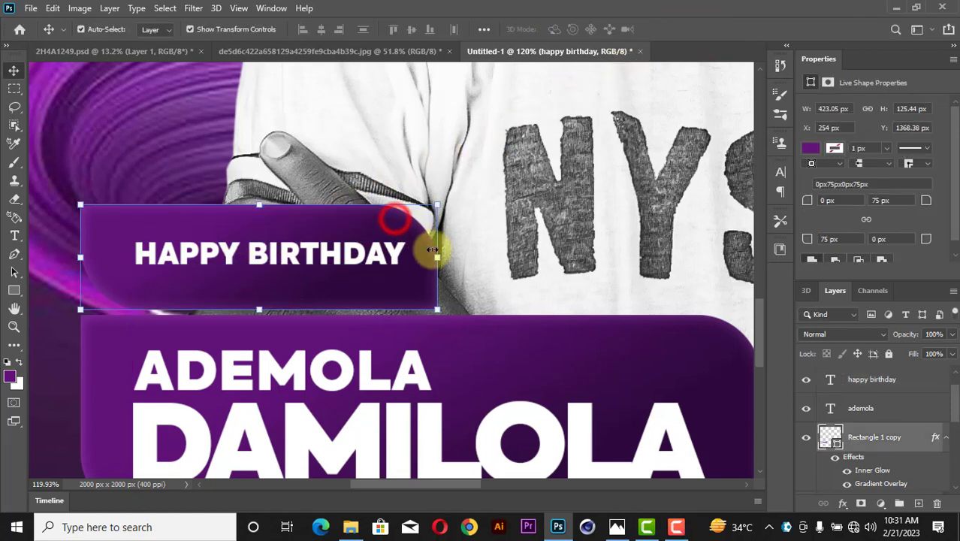
left_click(437, 256)
left_click(291, 29)
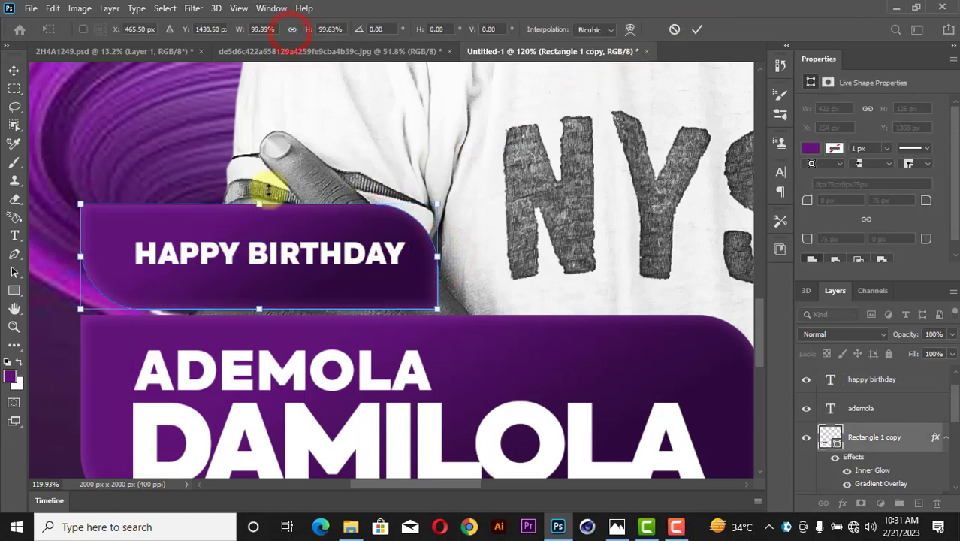
left_click_drag(259, 204, 269, 225)
left_click_drag(259, 308, 283, 293)
left_click_drag(443, 258, 487, 258)
left_click(696, 29)
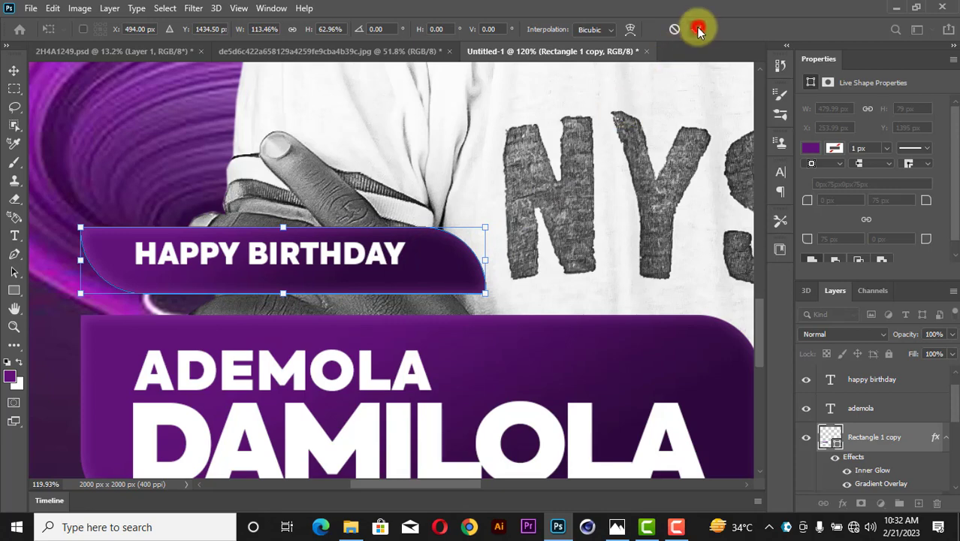
Move the HAPPY BIRTHDAY text down and centre it horizontally on the banner.
left_click_drag(396, 256, 411, 263)
left_click(455, 270, "shift")
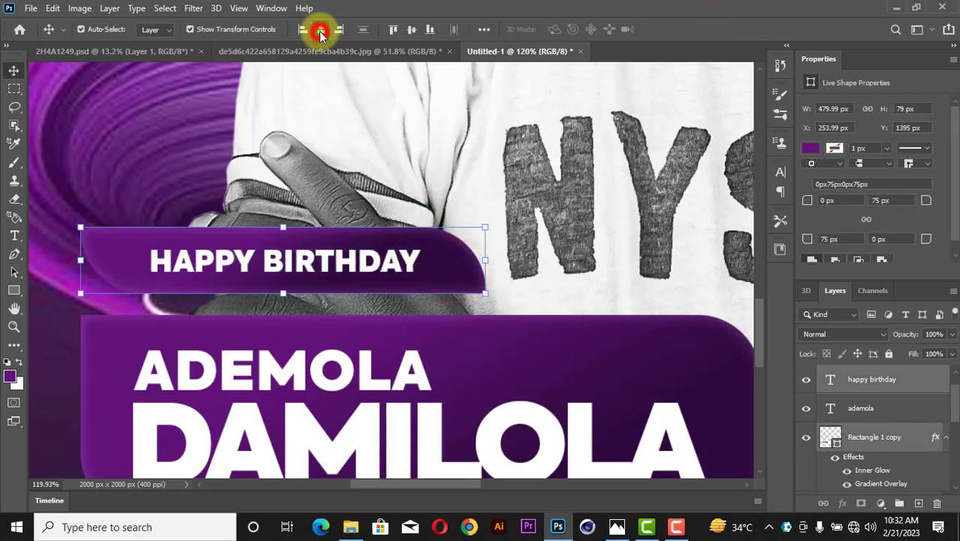
left_click(321, 34)
Set the small banner's corner radii to 25 px in Properties.
left_click(561, 171)
left_click(461, 274)
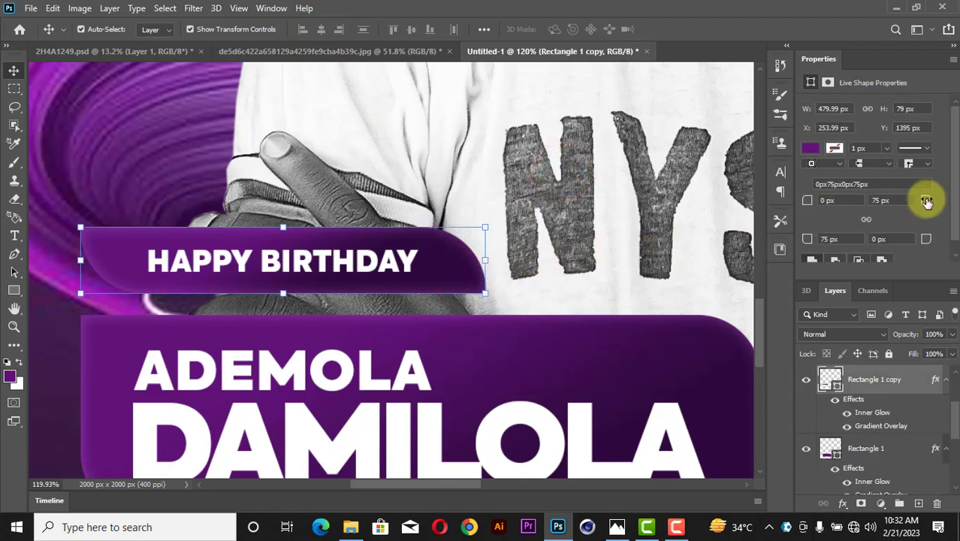
left_click_drag(927, 202, 896, 198)
left_click(900, 200)
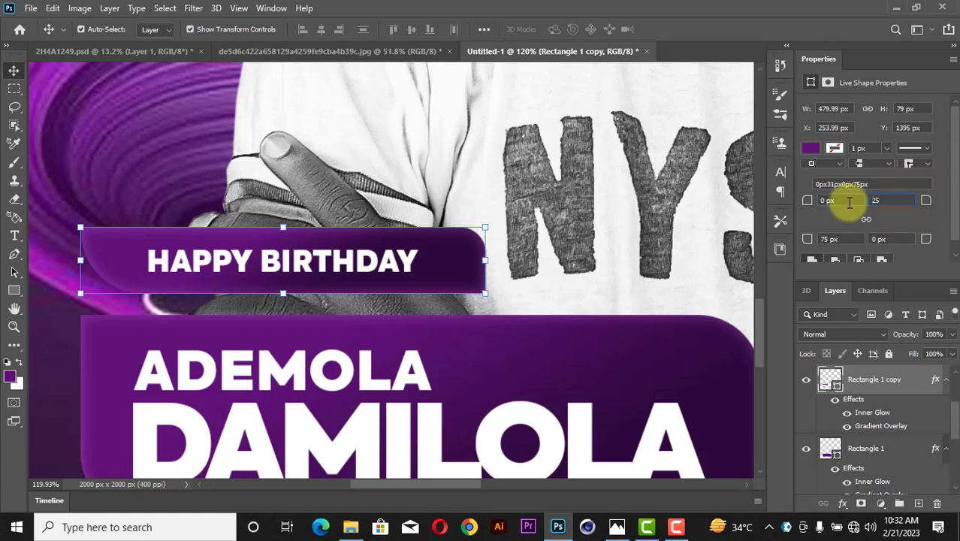
type("25")
left_click(832, 238)
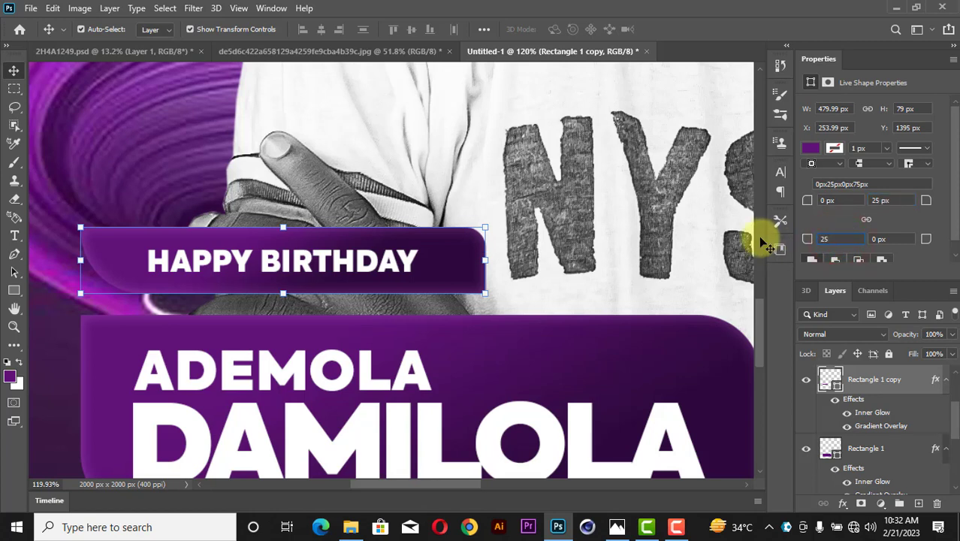
key("Return")
Narrow the small banner slightly from its right side with Free Transform.
left_click(544, 249)
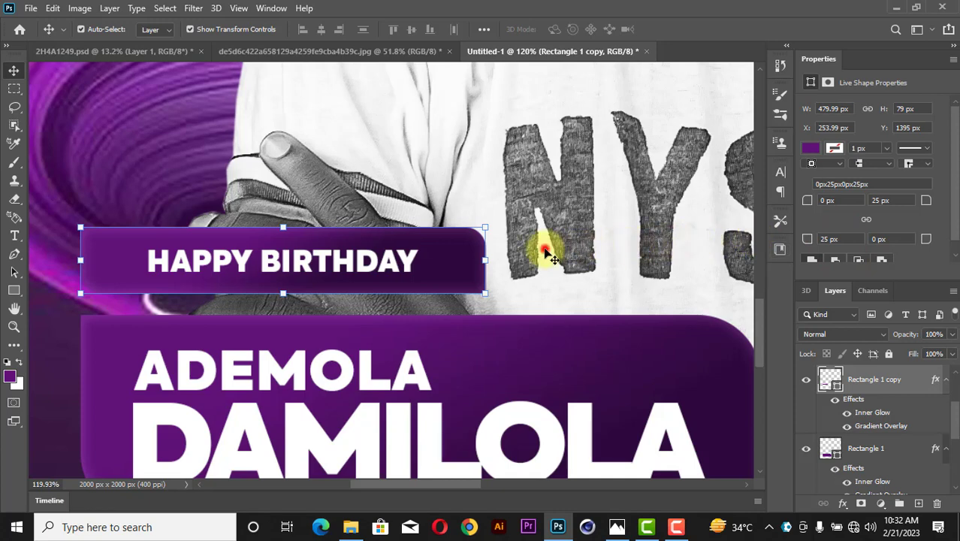
scroll(317, 232, "down", 4)
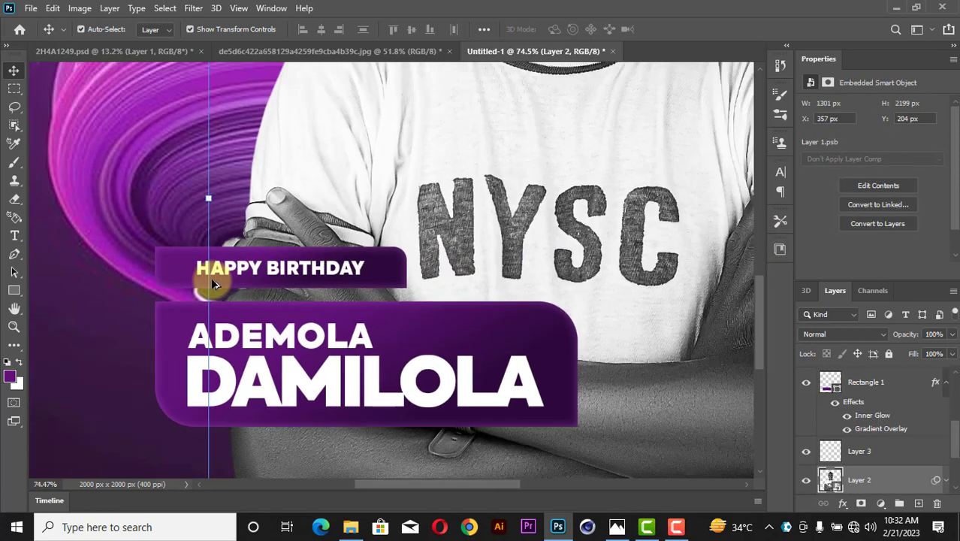
scroll(211, 277, "up", 3)
scroll(211, 277, "up", 1)
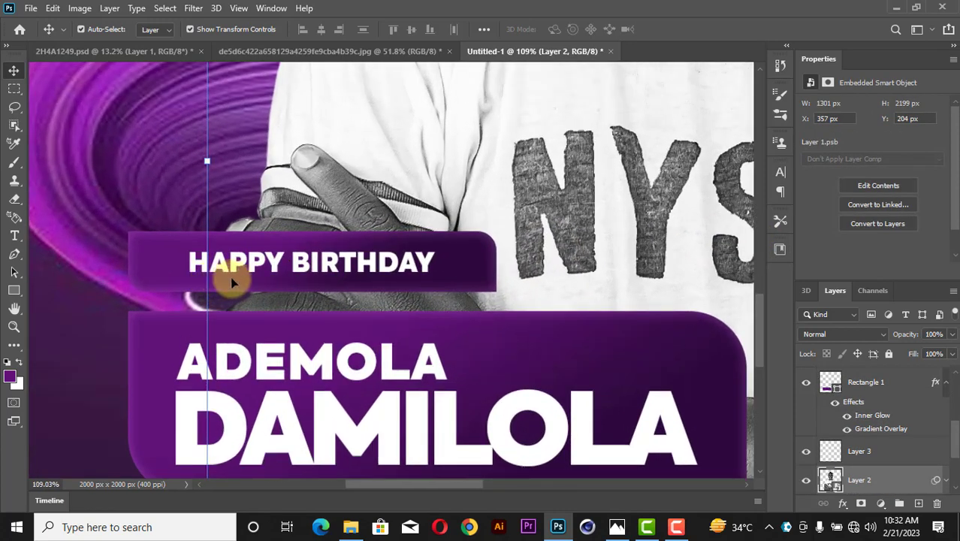
left_click(466, 260)
key("ctrl+j")
key("ctrl+t")
left_click_drag(499, 261, 469, 262)
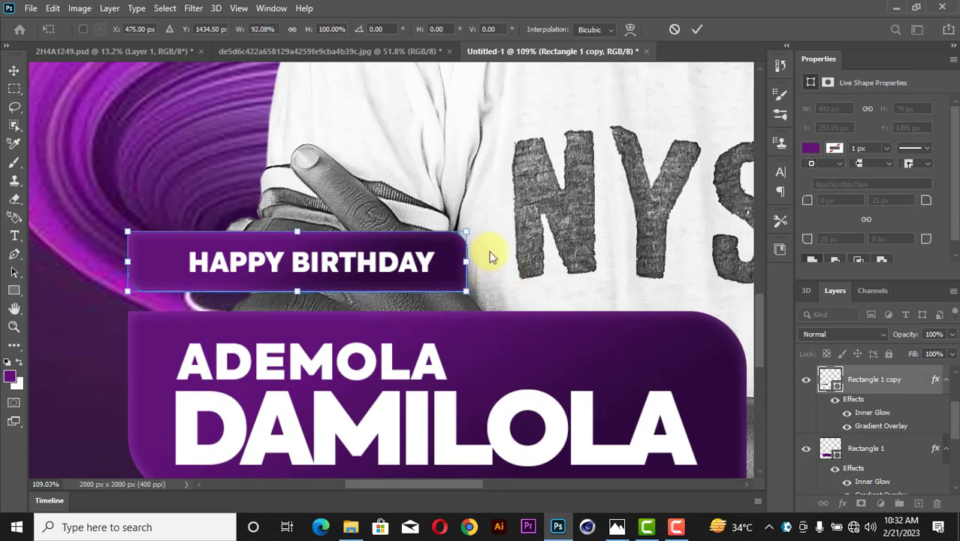
left_click(695, 29)
Move the HAPPY BIRTHDAY text and banner down together to about Y 1410 px.
left_click(358, 261)
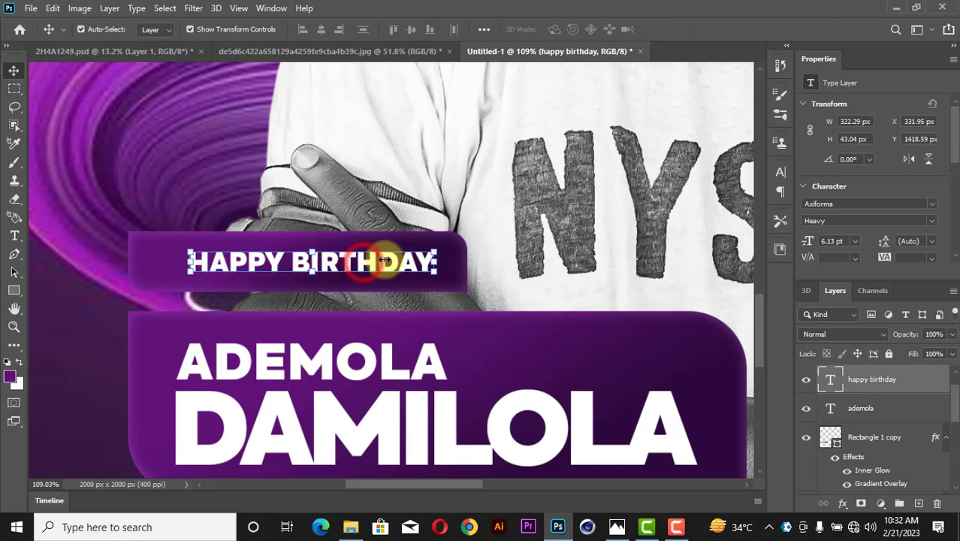
left_click(548, 239)
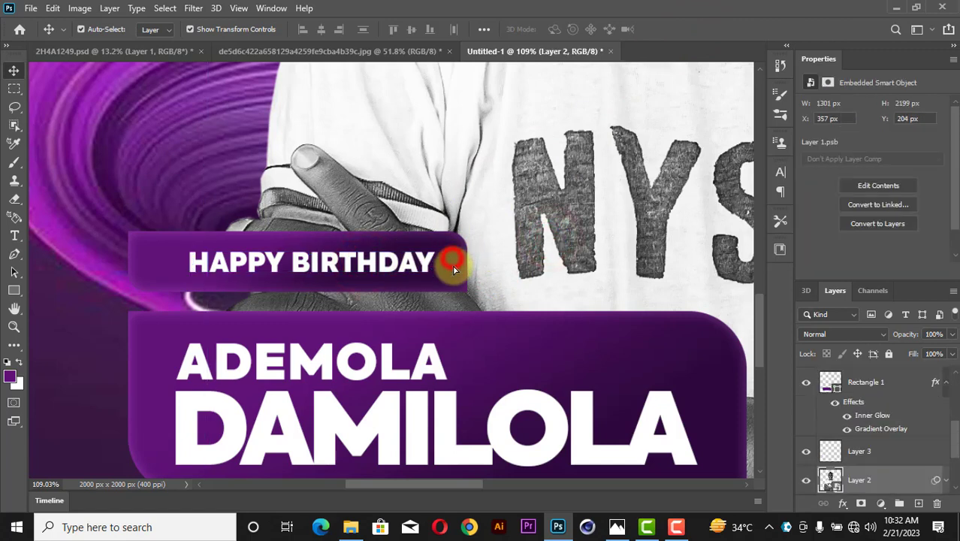
left_click(453, 268)
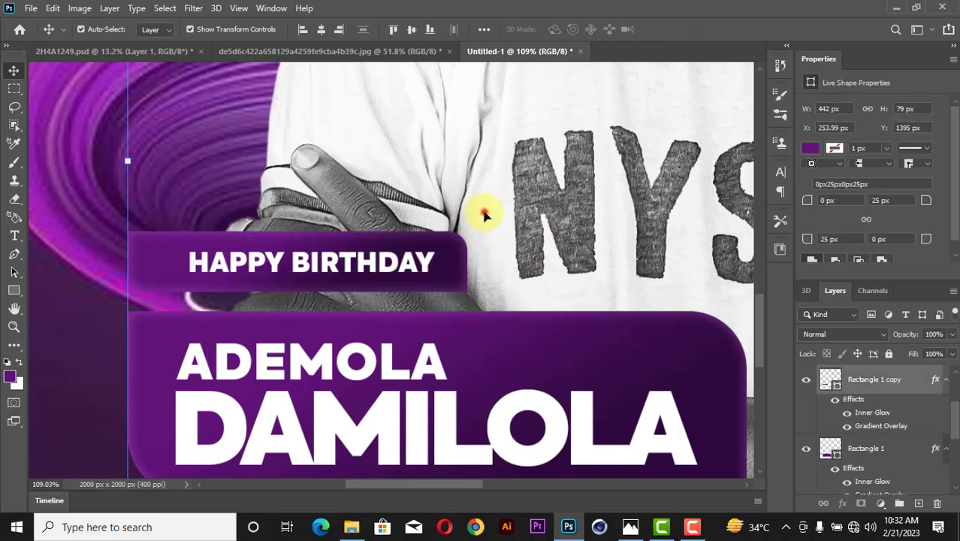
left_click(426, 262)
left_click(453, 261, "shift")
left_click_drag(457, 258, 455, 267)
left_click(519, 185)
left_click(447, 279)
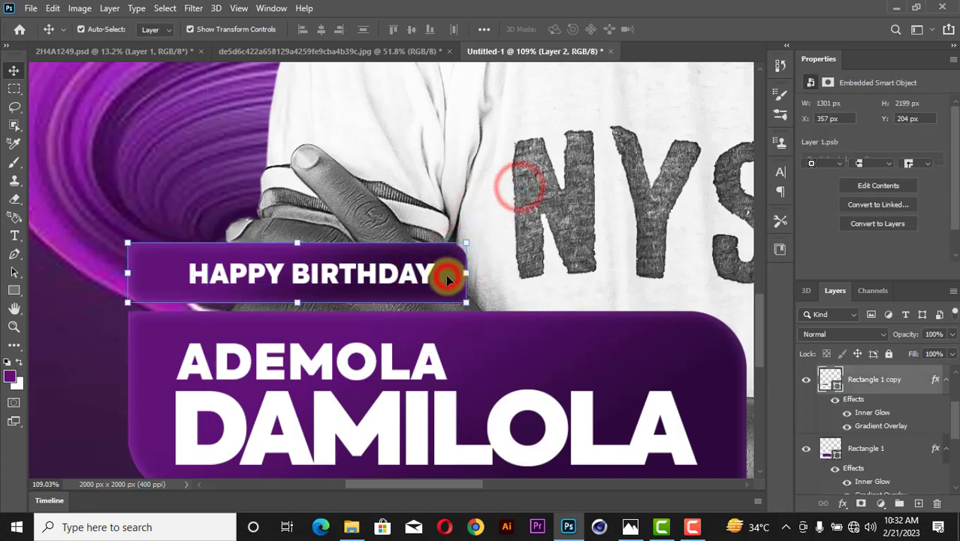
left_click(811, 147)
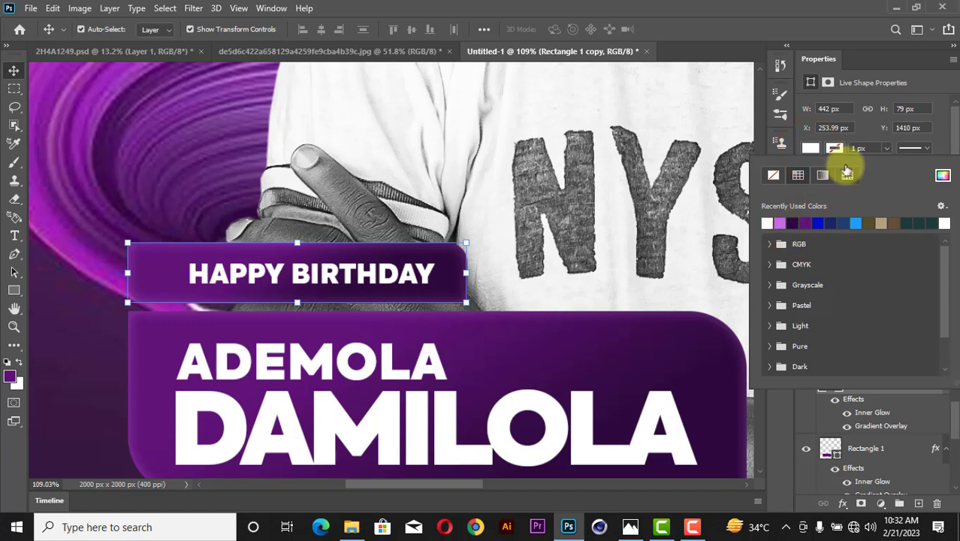
Make the small banner's fill plain white and hide its glow and gradient effects.
left_click(925, 60)
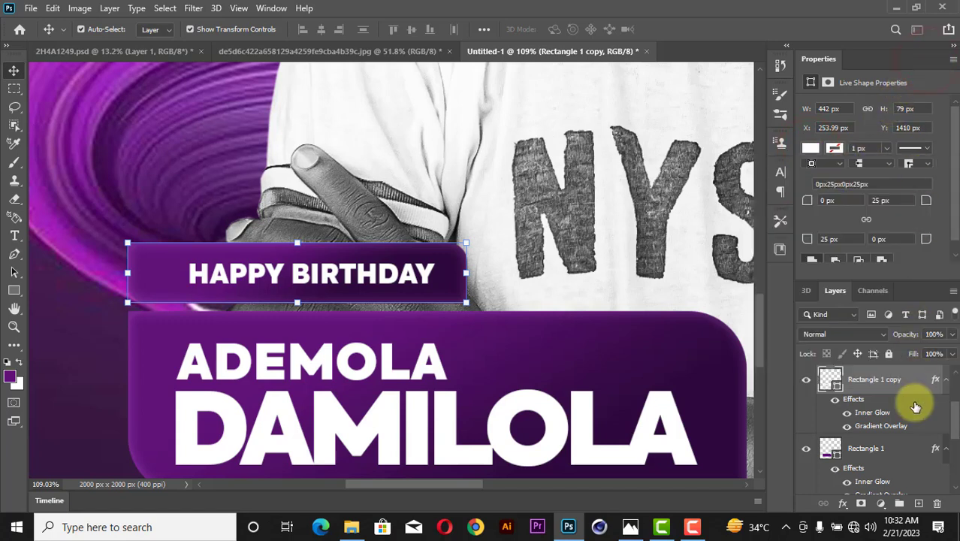
left_click(834, 399)
left_click(324, 275)
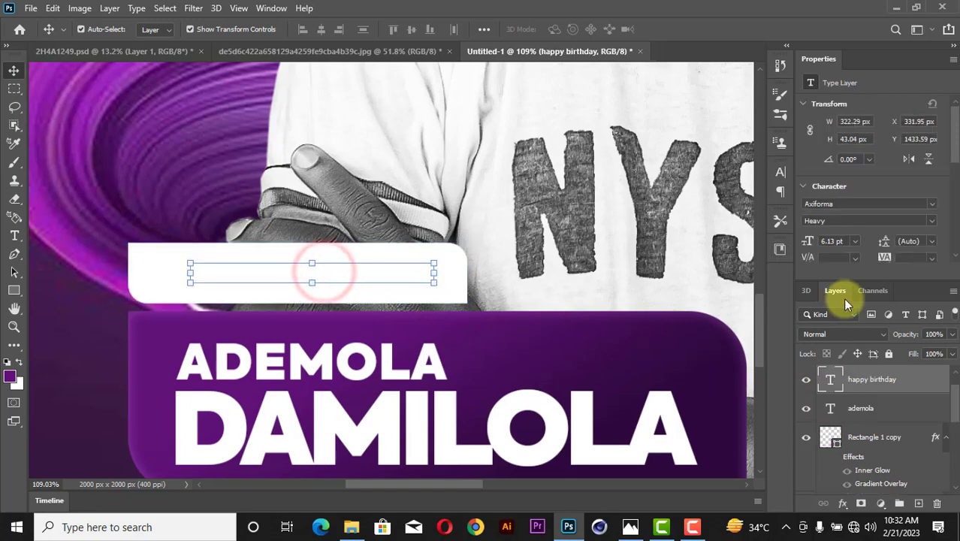
Colour the HAPPY BIRTHDAY text dark purple #2f0a3d, sampled from the name banner.
key("ctrl+minus")
key("ctrl+minus")
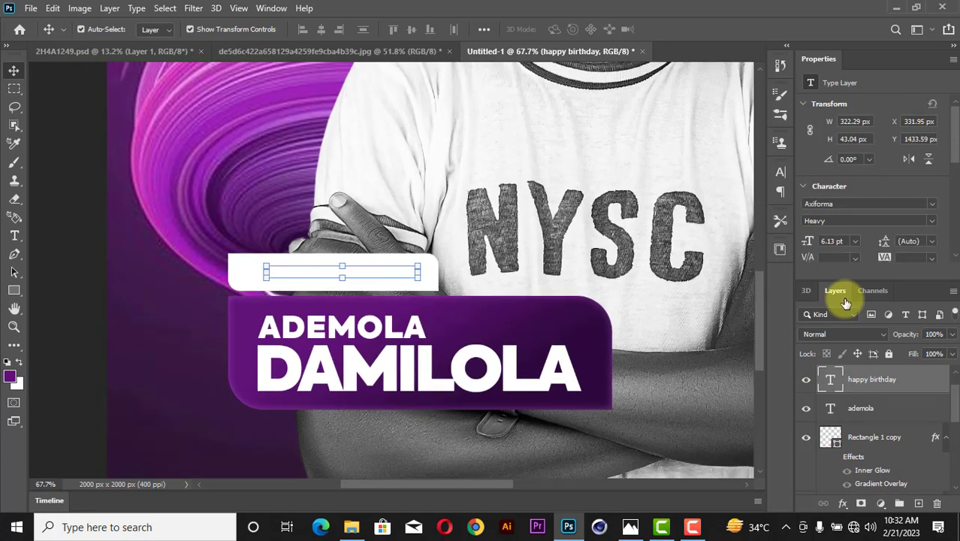
scroll(878, 249, "down", 2)
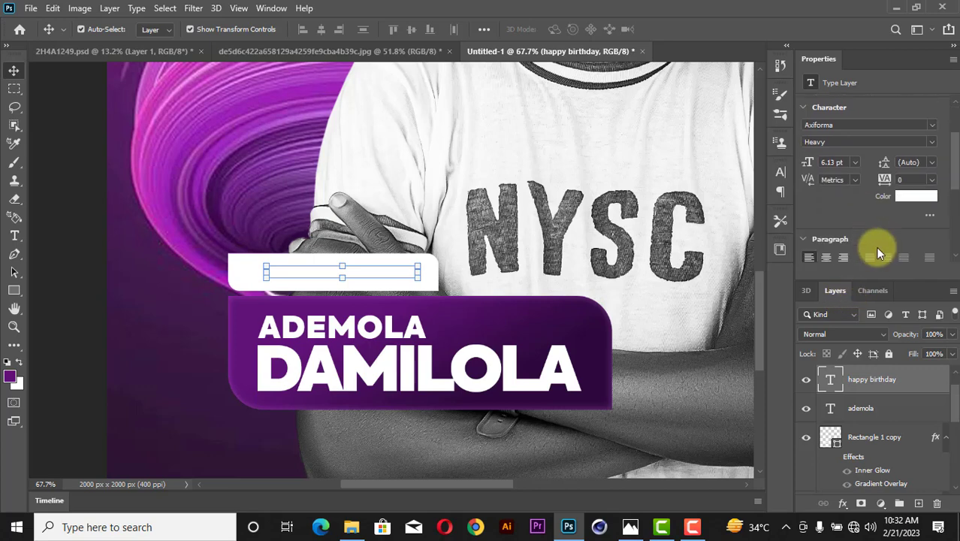
left_click(910, 197)
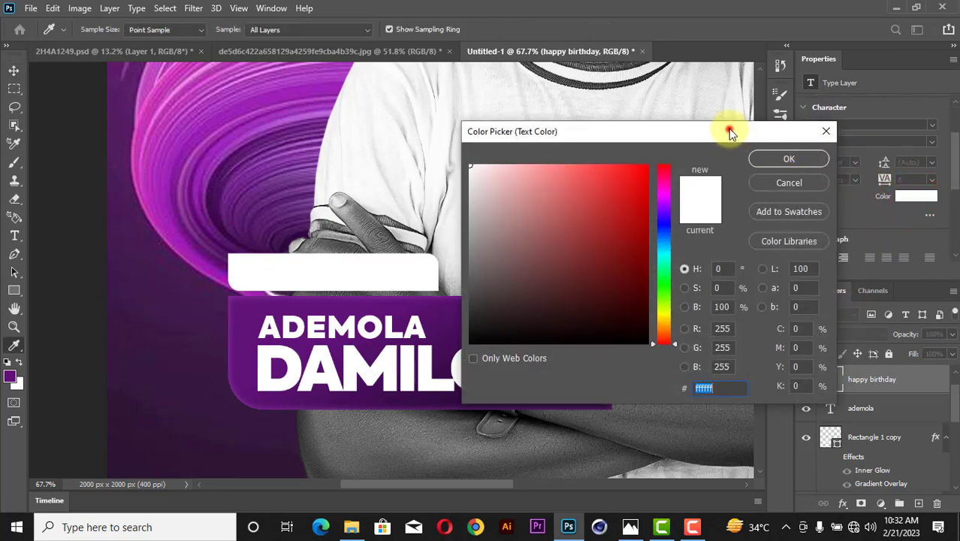
left_click_drag(728, 128, 735, 71)
left_click(600, 395)
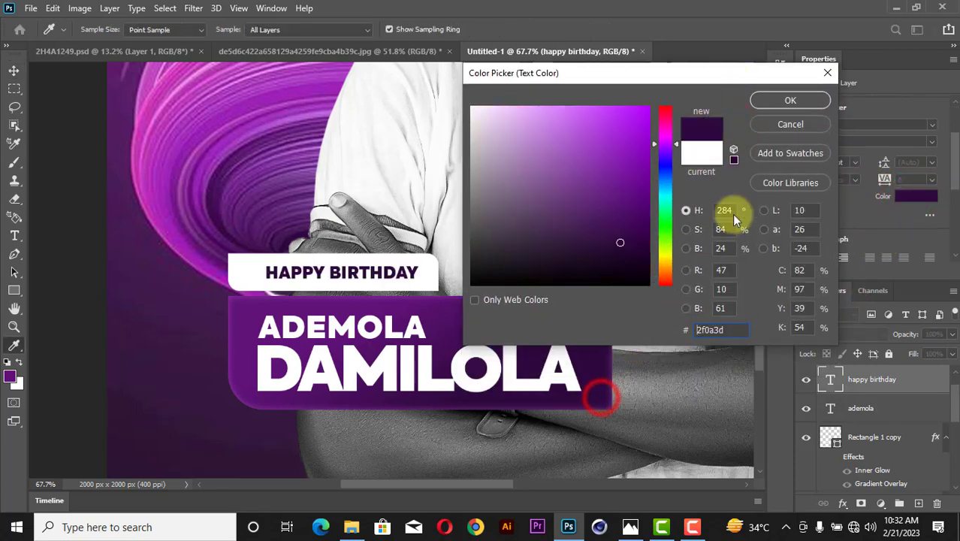
left_click(813, 104)
key("z")
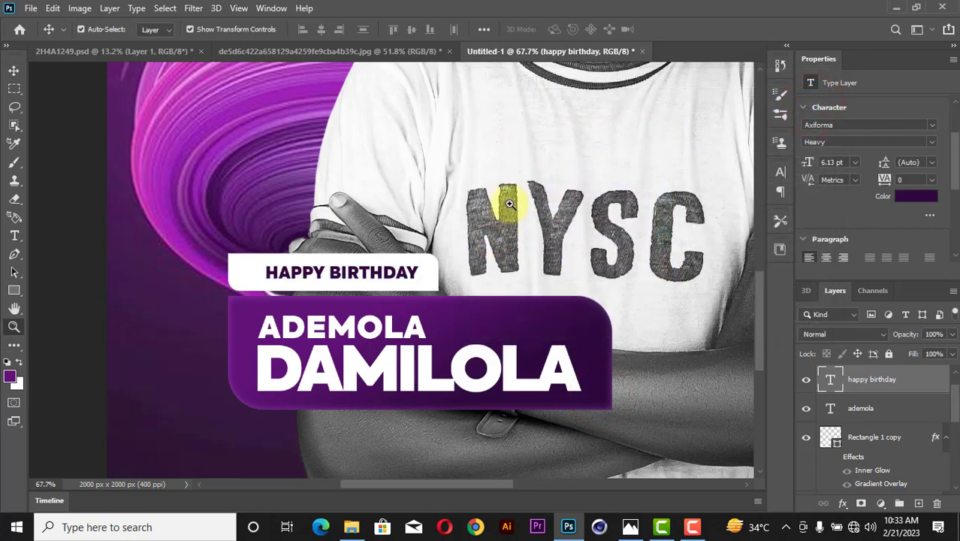
right_click(505, 195)
left_click(524, 204)
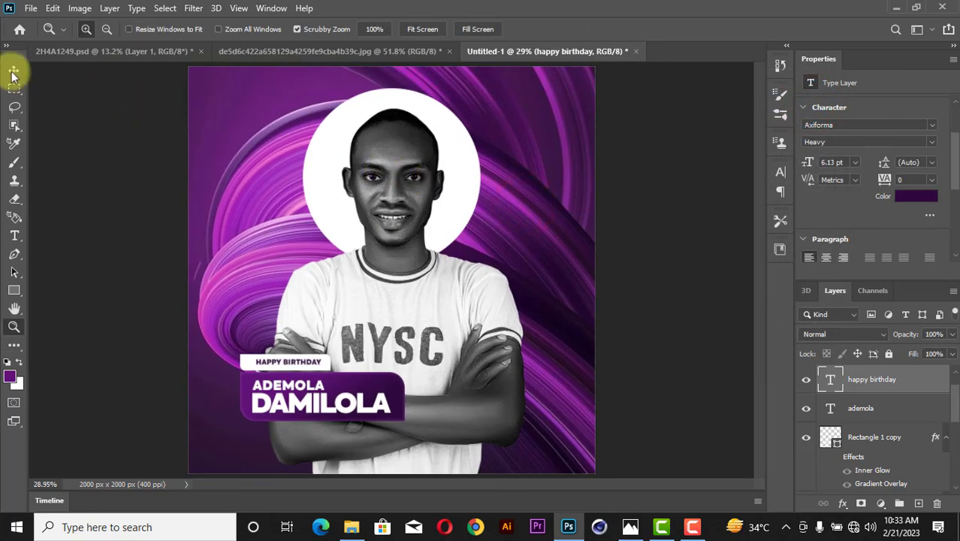
Add a black Multiply drop shadow to the name banner with its angle set to 120°.
left_click(9, 73)
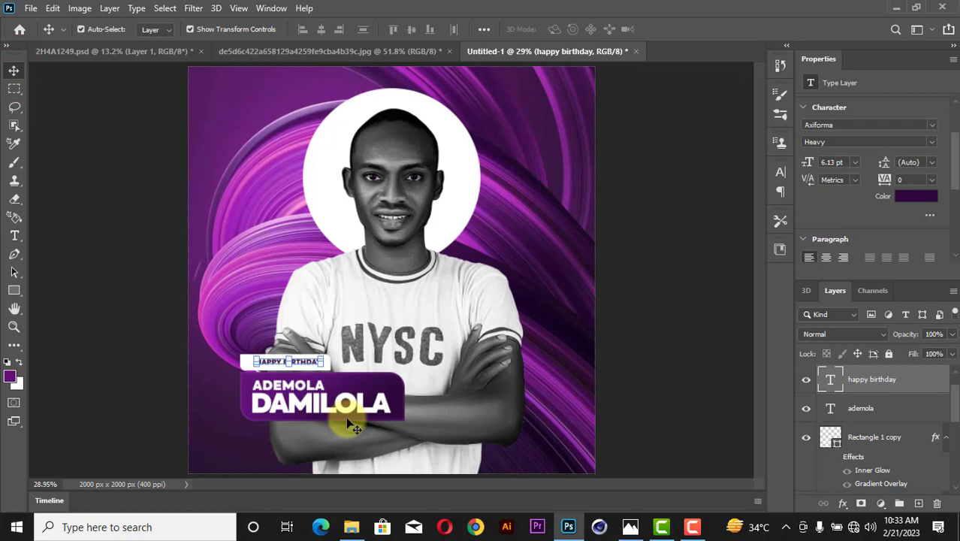
scroll(354, 420, "up", 2)
left_click(417, 350)
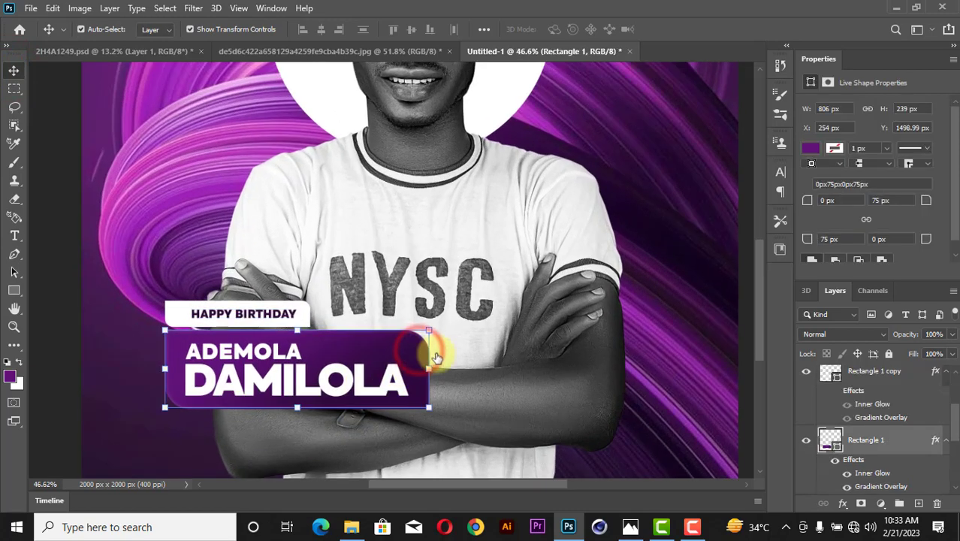
right_click(905, 440)
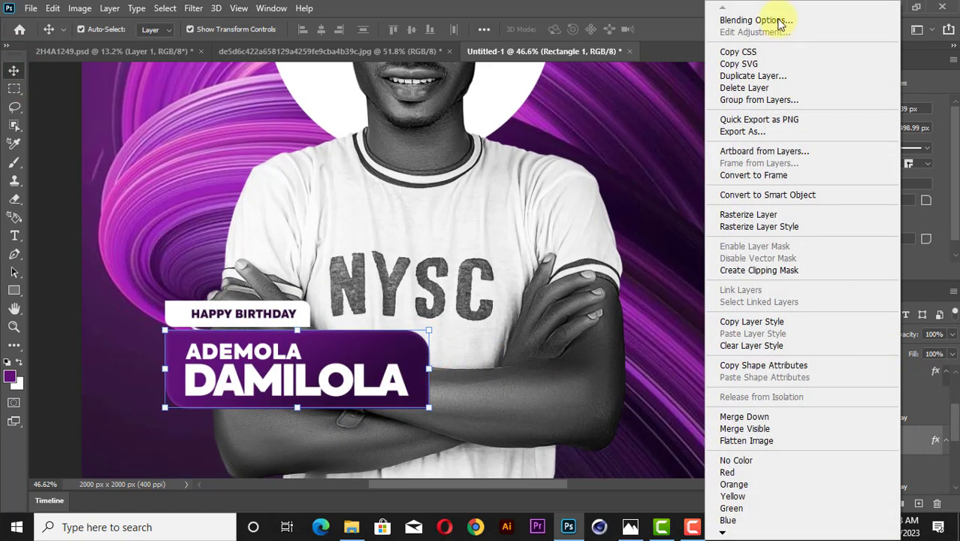
left_click(754, 21)
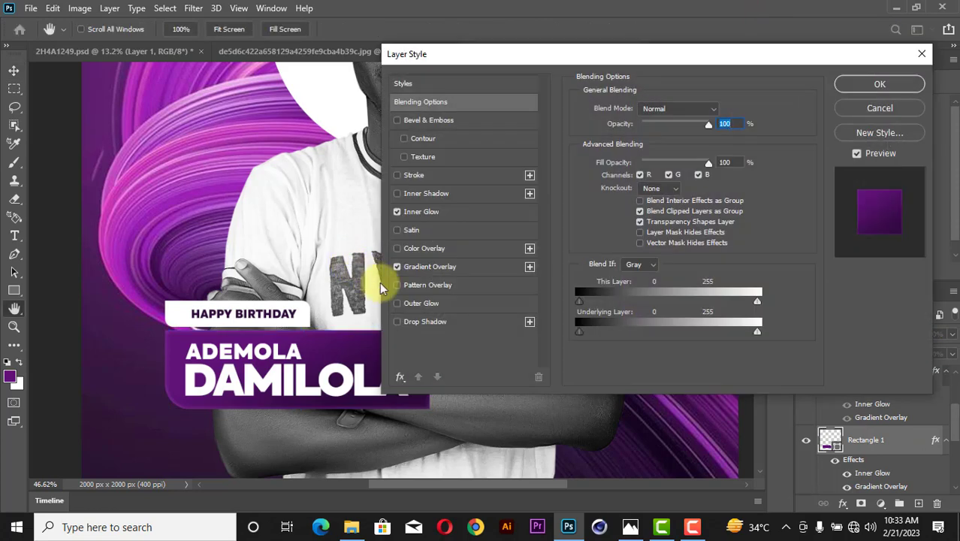
left_click(429, 319)
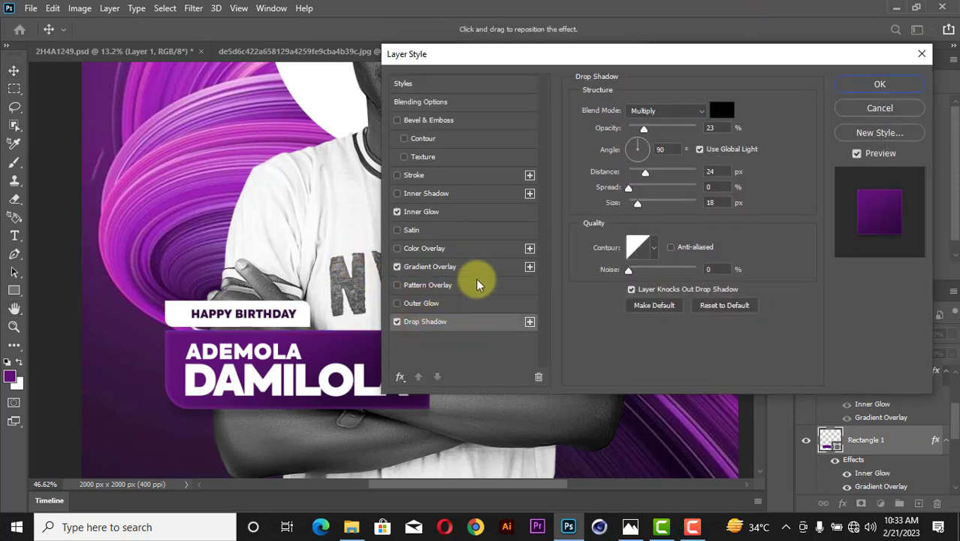
left_click_drag(628, 149, 632, 143)
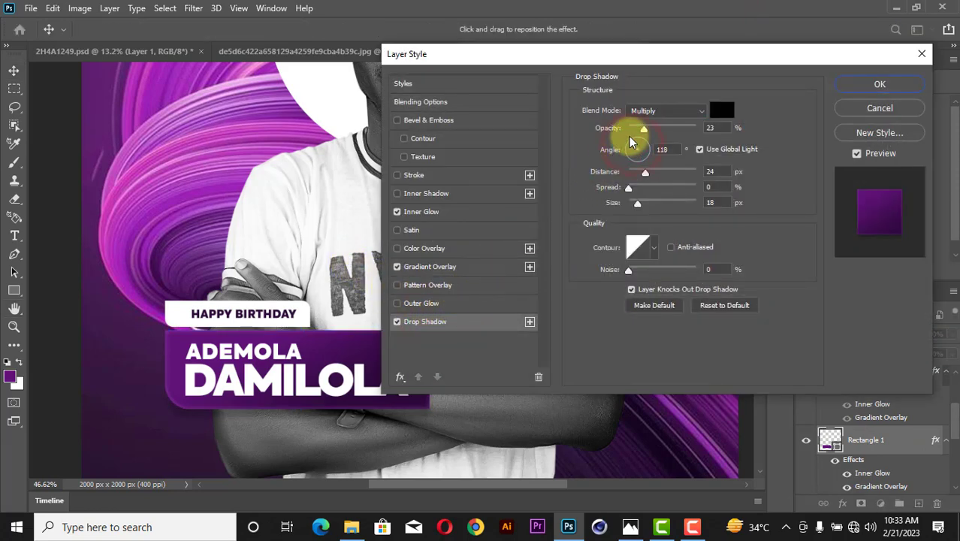
left_click(668, 149)
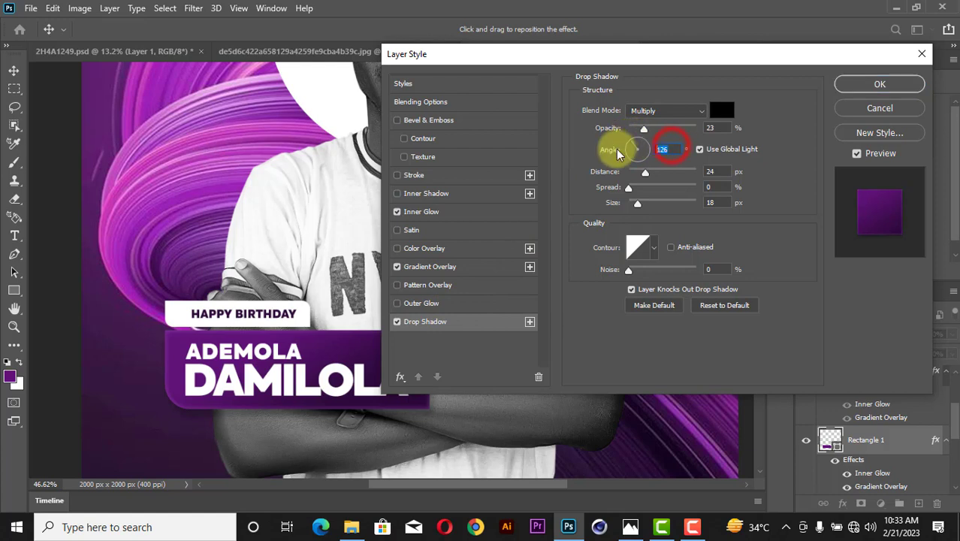
type("120")
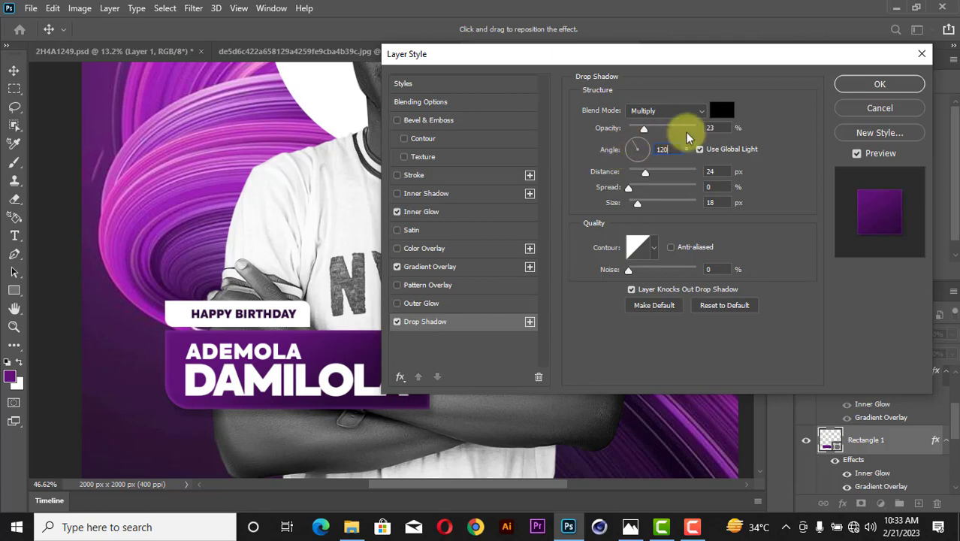
left_click(877, 86)
left_click(952, 355)
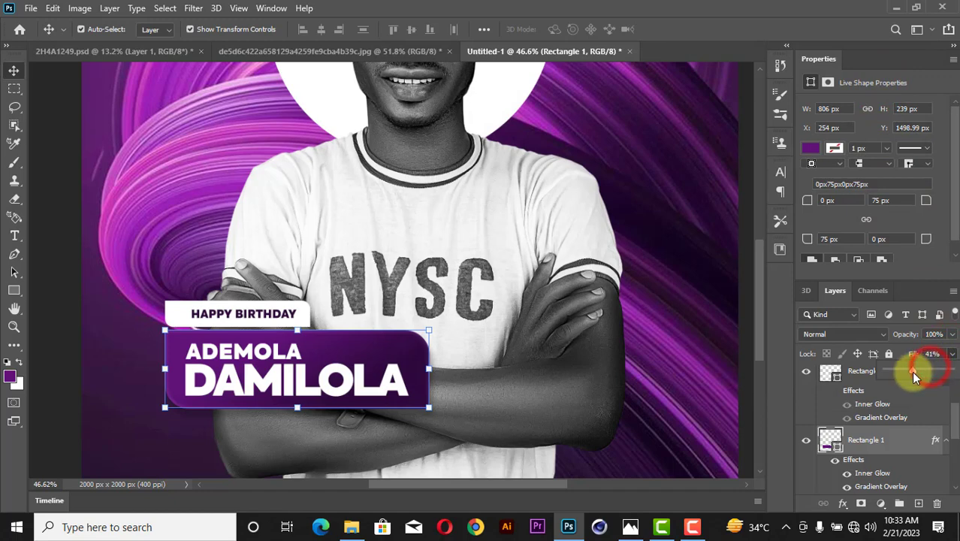
Set the name banner's layer Fill back to 100% and its Gradient Overlay opacity to 31%.
left_click_drag(911, 372, 943, 374)
right_click(850, 449)
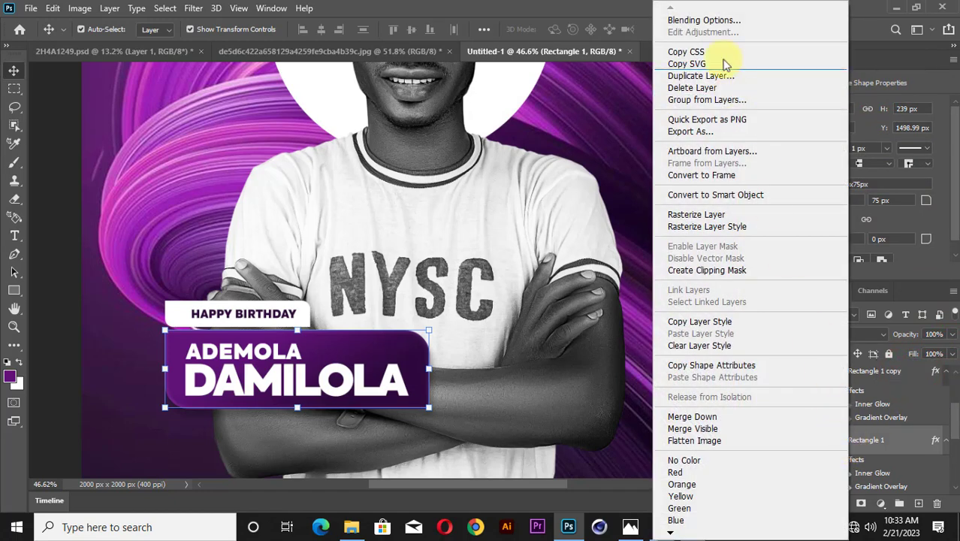
left_click(704, 20)
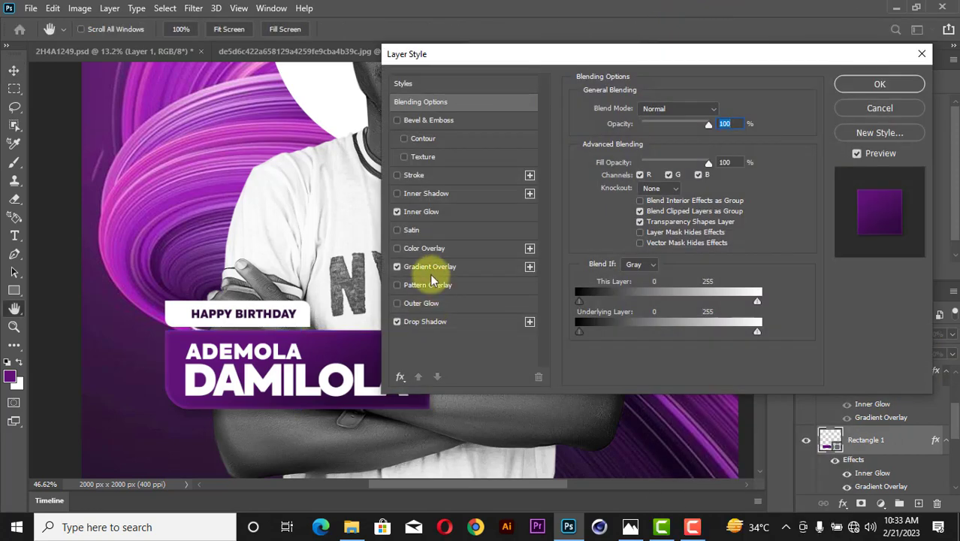
left_click(443, 268)
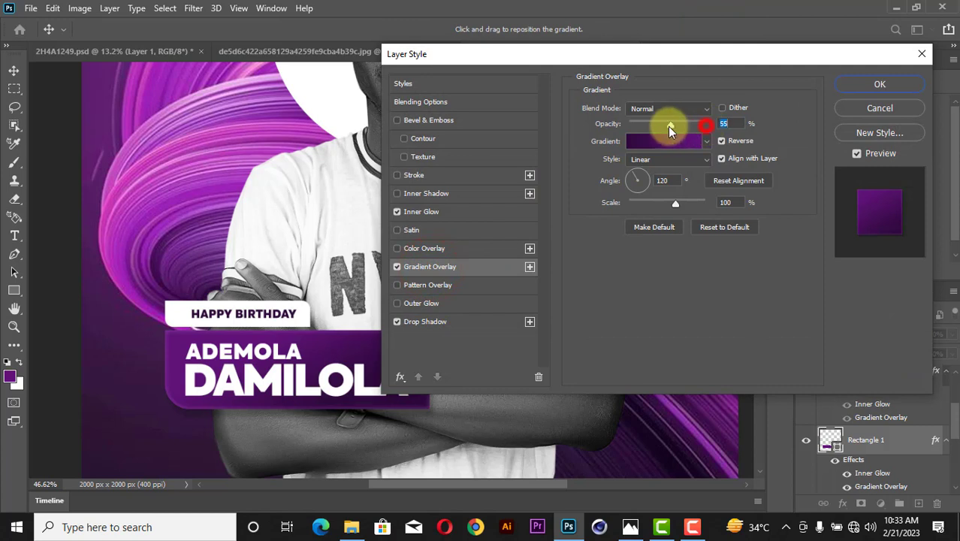
left_click_drag(671, 126, 653, 124)
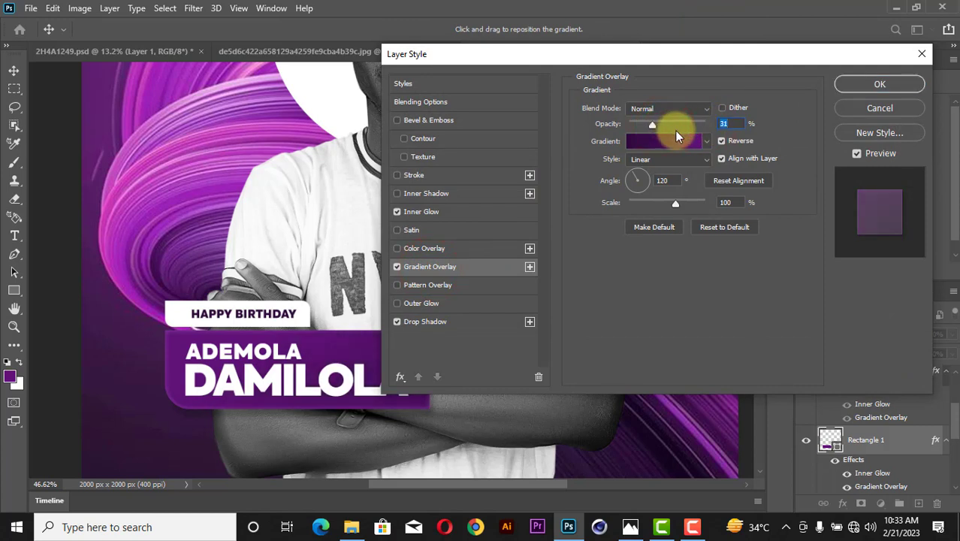
left_click(872, 85)
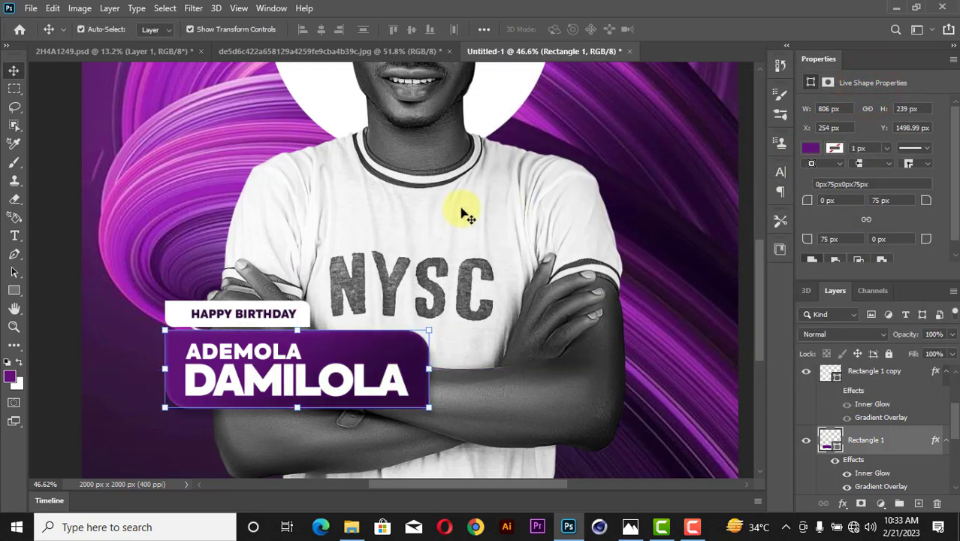
key("z")
right_click(431, 216)
left_click(442, 218)
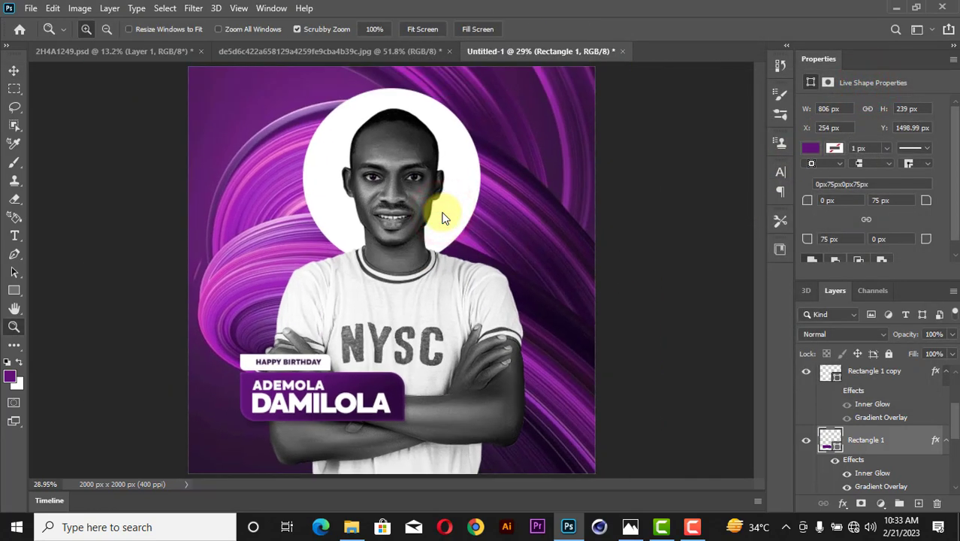
key("ctrl+s")
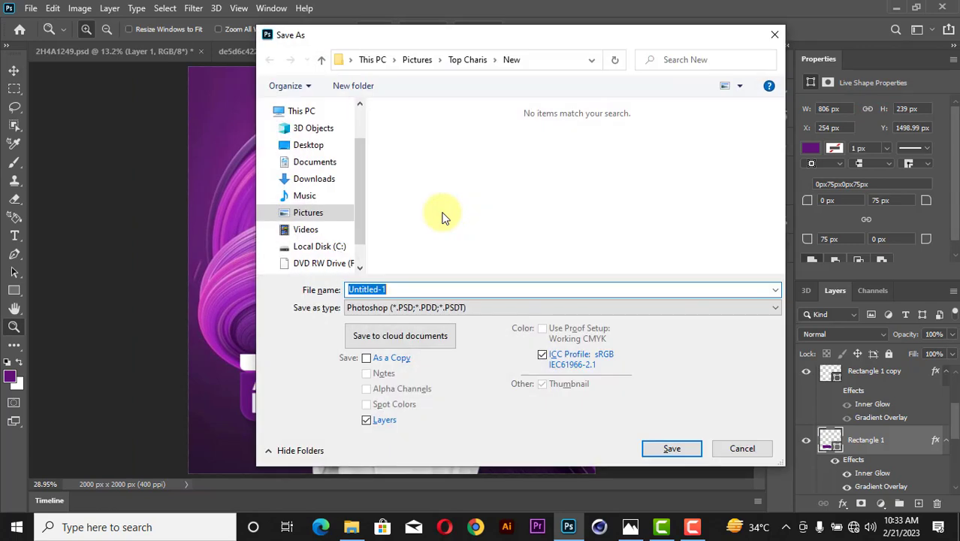
left_click(774, 34)
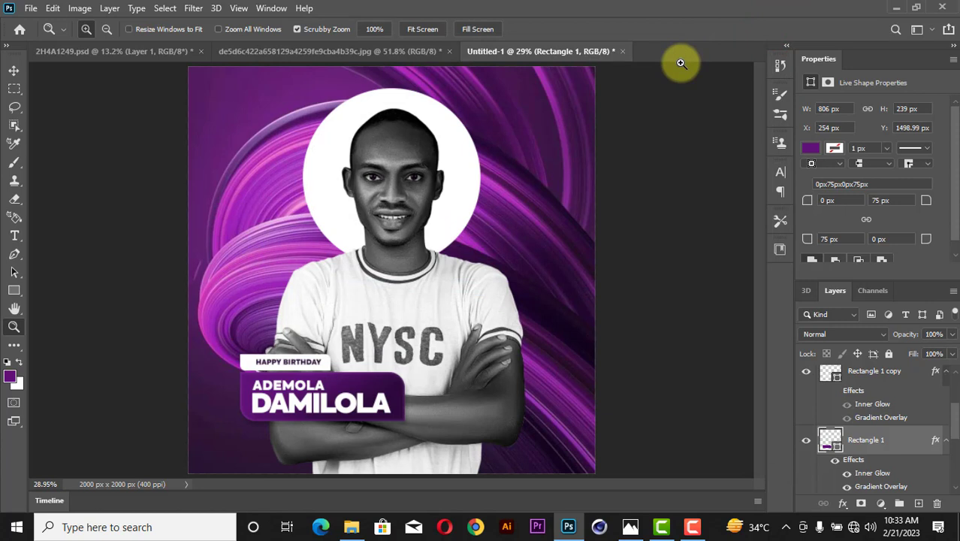
left_click(15, 70)
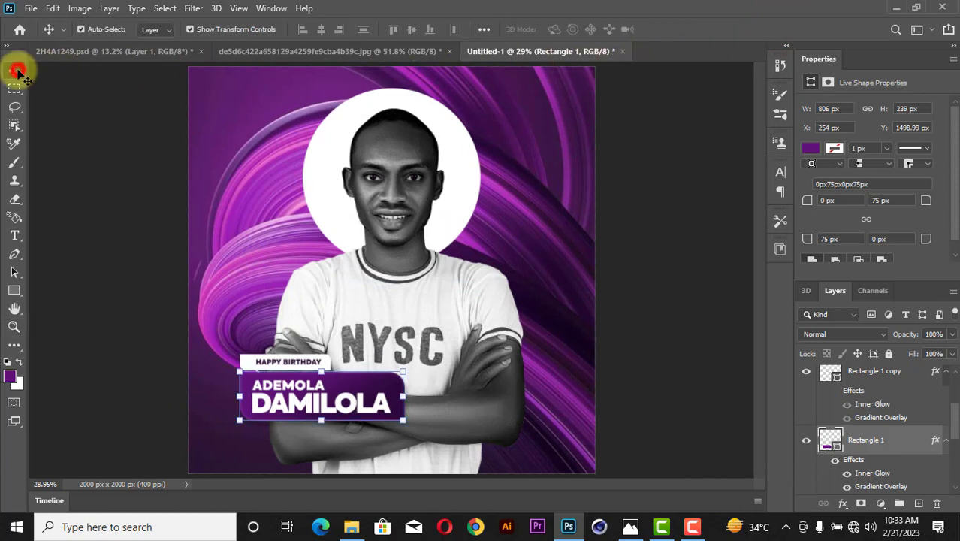
Add a new text layer at the poster's upper right and colour its text pure white.
left_click(668, 206)
key("t")
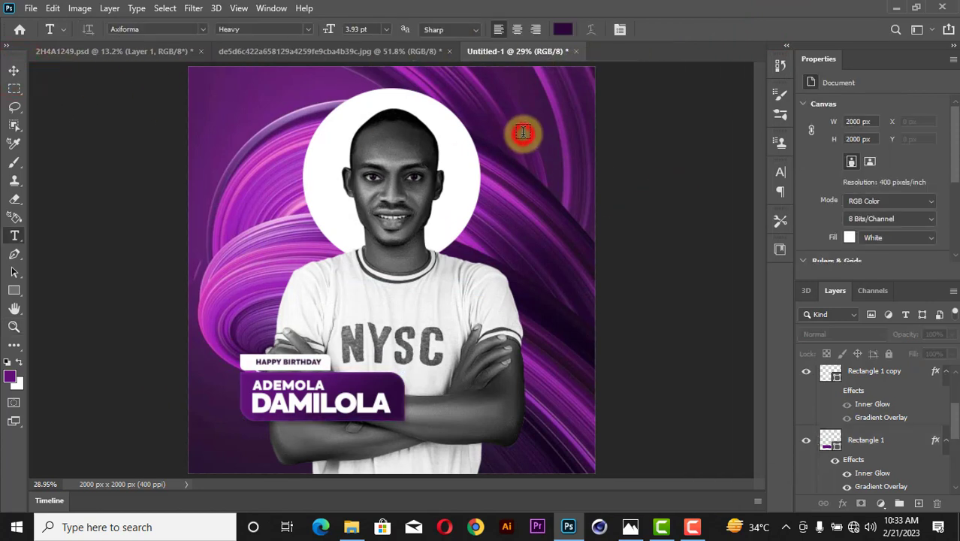
left_click(523, 132)
type("ademola")
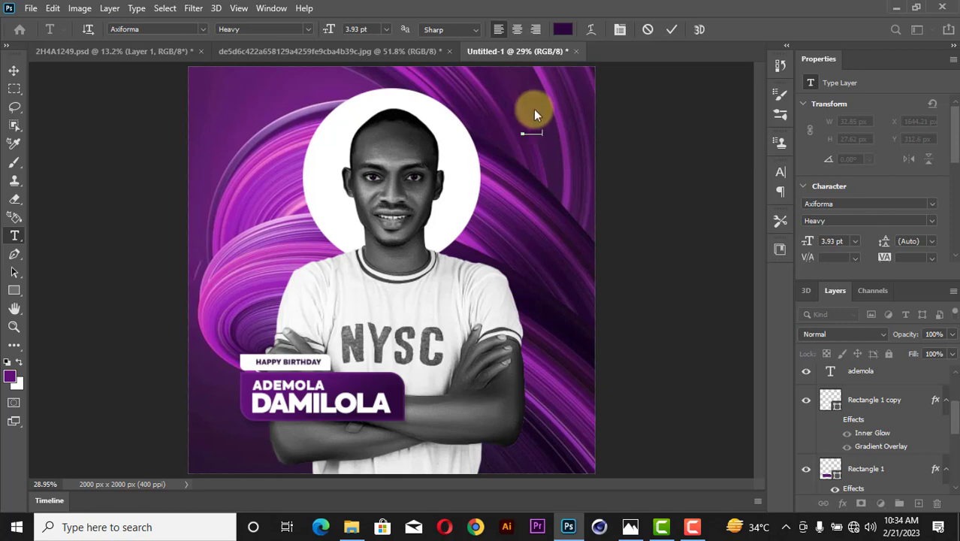
key("ctrl+a")
left_click(574, 27)
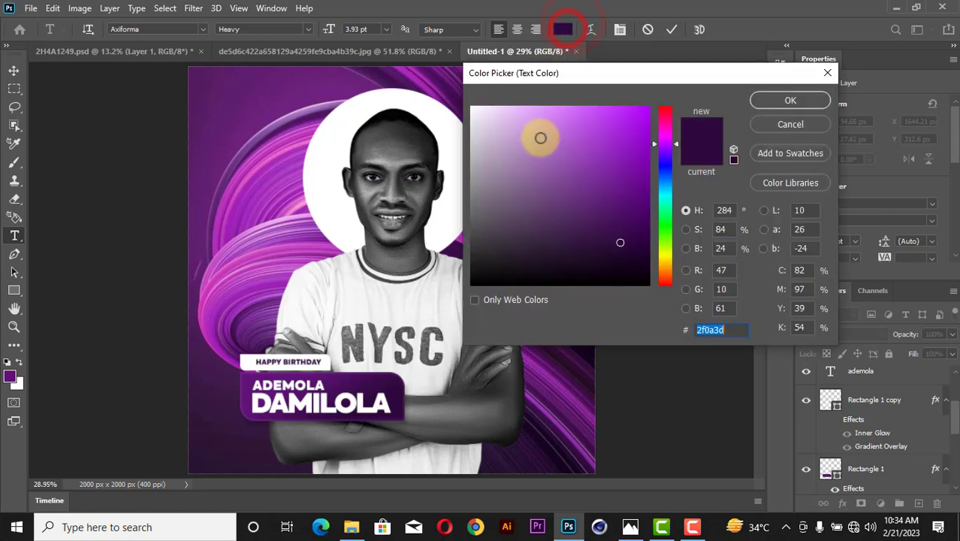
left_click_drag(538, 146, 378, 39)
left_click(778, 100)
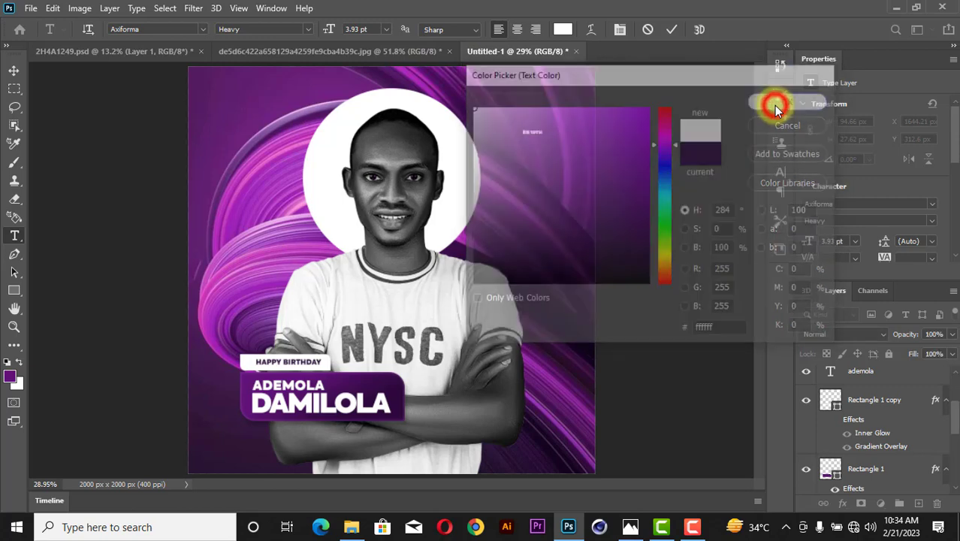
left_click(10, 70)
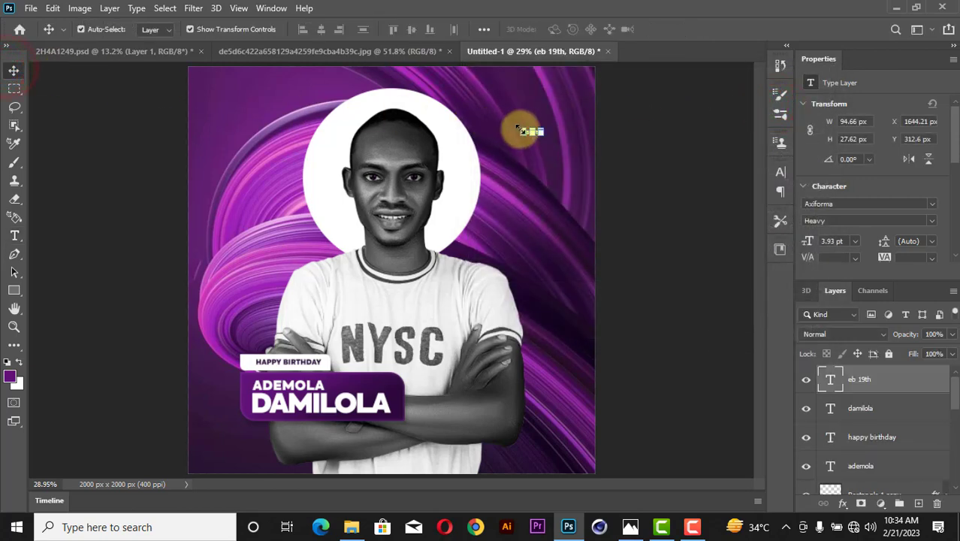
Enlarge the date text proportionally with width and height linked.
left_click_drag(520, 129, 502, 117)
key("ctrl+z")
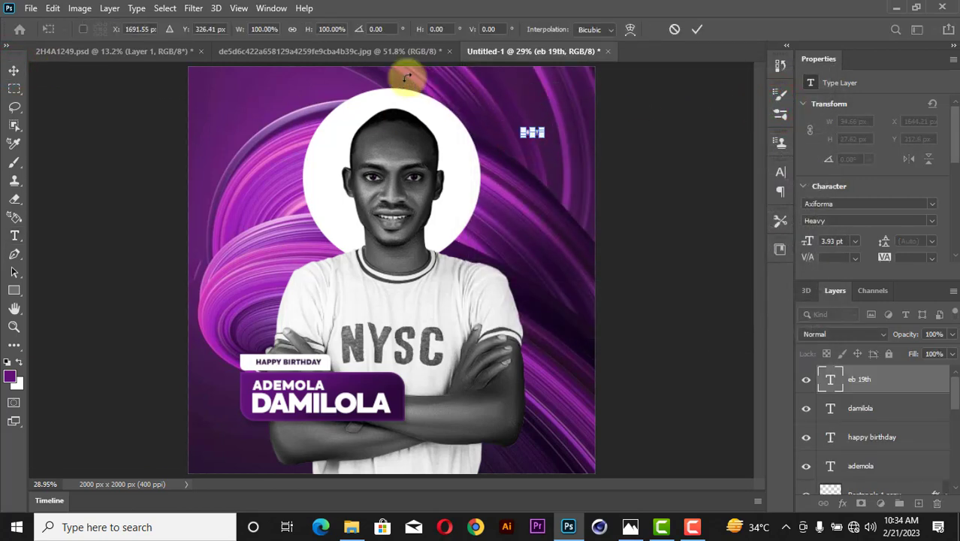
left_click(294, 30)
scroll(294, 32, "up", 6)
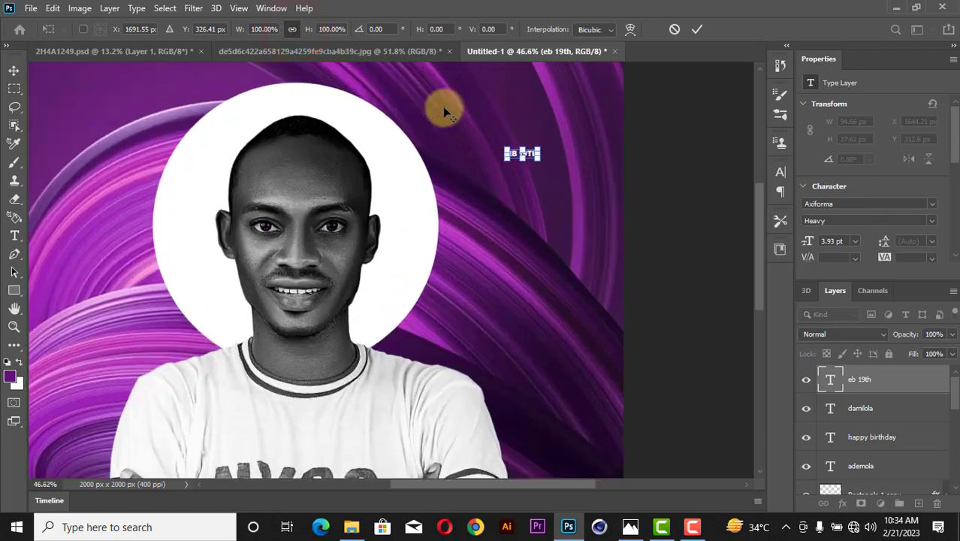
left_click_drag(534, 155, 530, 133)
left_click(697, 29)
Insert an F so the date reads FEB 19TH.
double_click(519, 129)
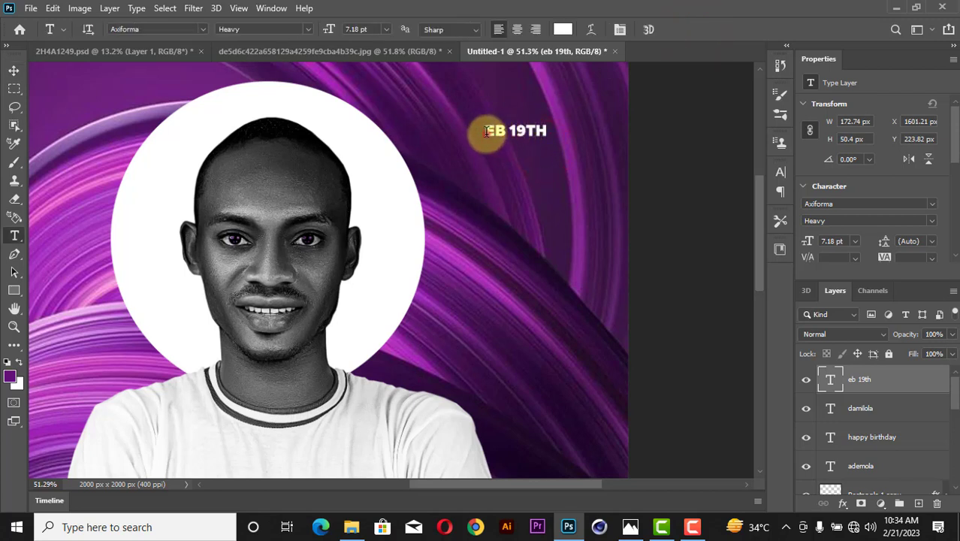
left_click(490, 132)
type("F")
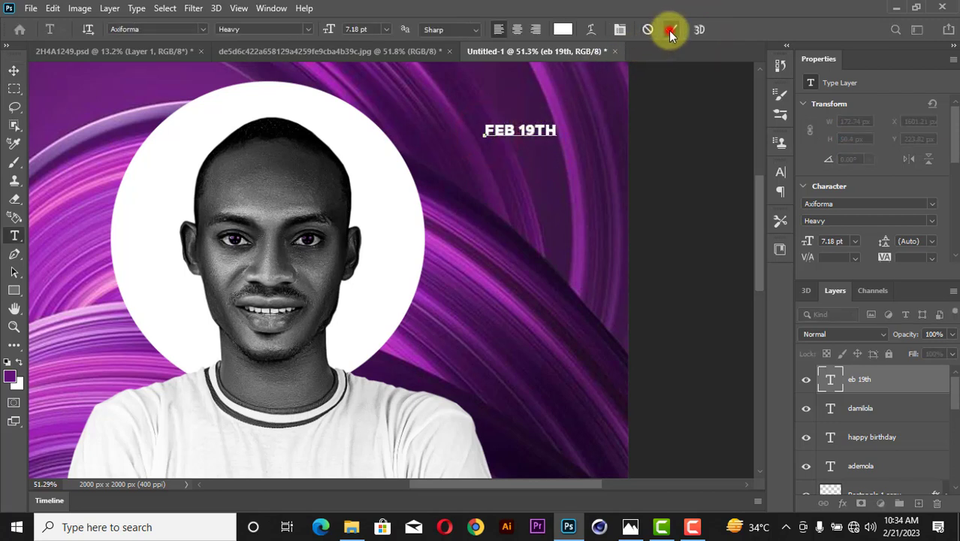
left_click(671, 30)
Fit the whole poster on screen and select the purple swirl background layer.
left_click(13, 70)
key("z")
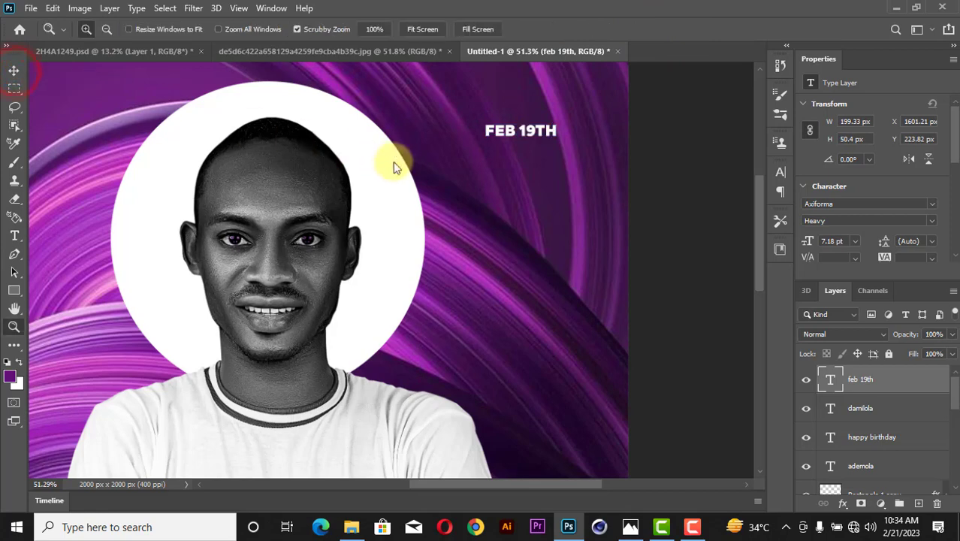
right_click(396, 167)
left_click(409, 167)
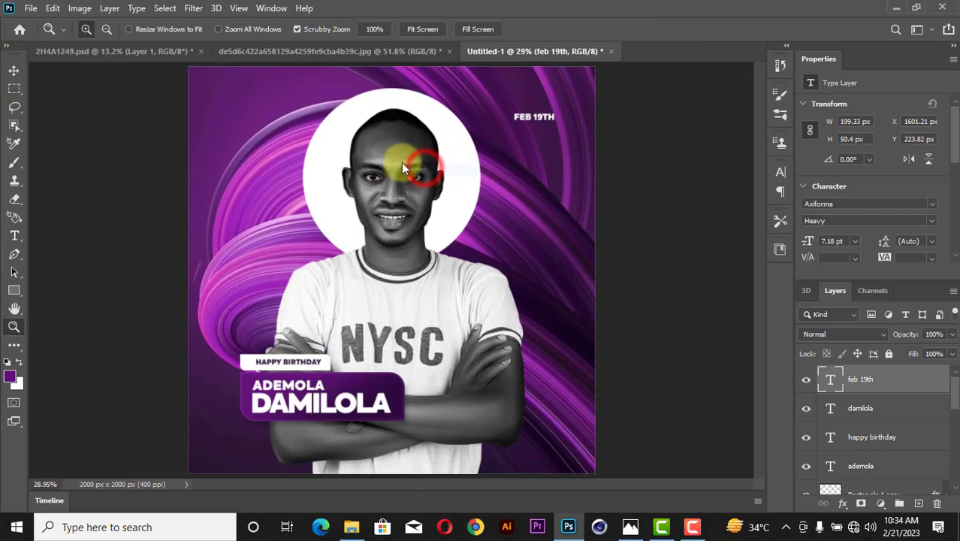
left_click(14, 70)
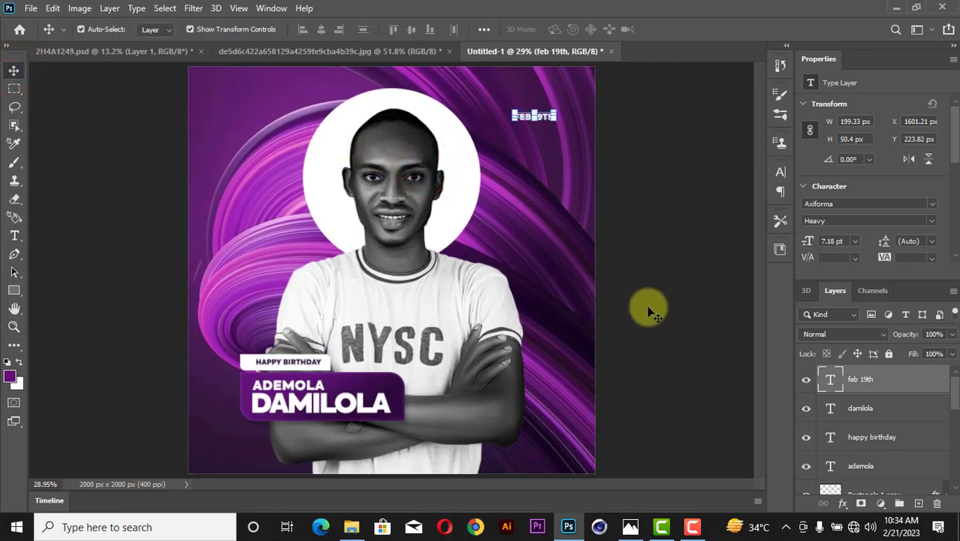
left_click(572, 234)
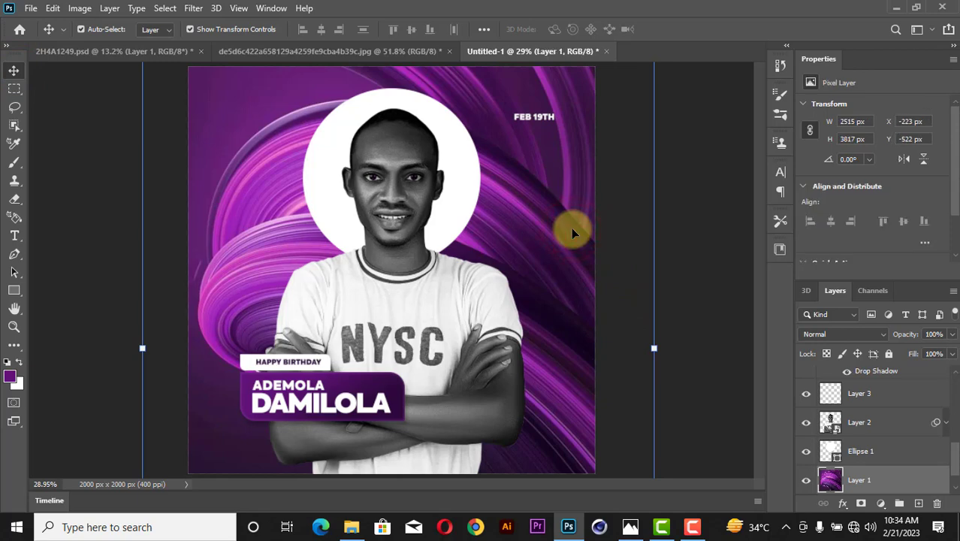
Apply a Motion Blur at 29° angle and 281 px distance to the purple swirl background.
left_click(190, 9)
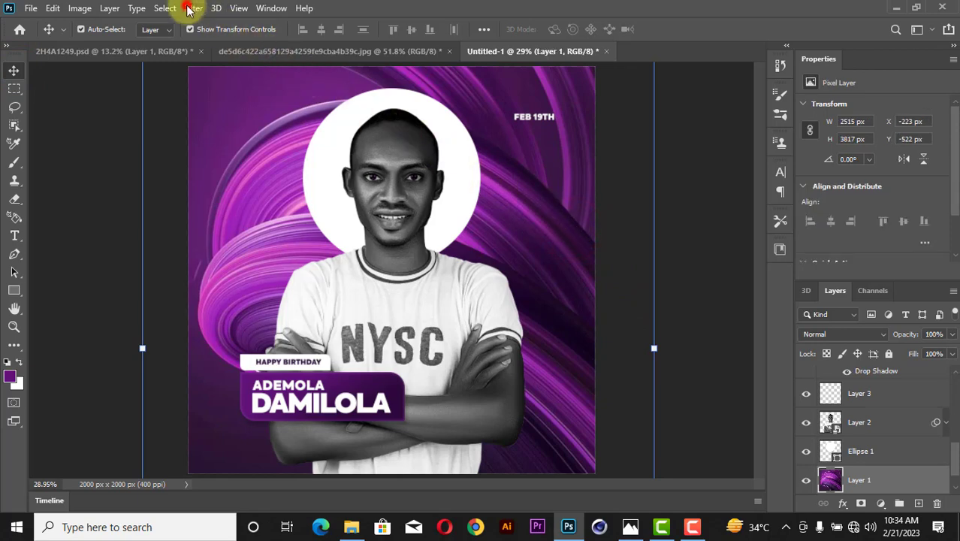
left_click(239, 166)
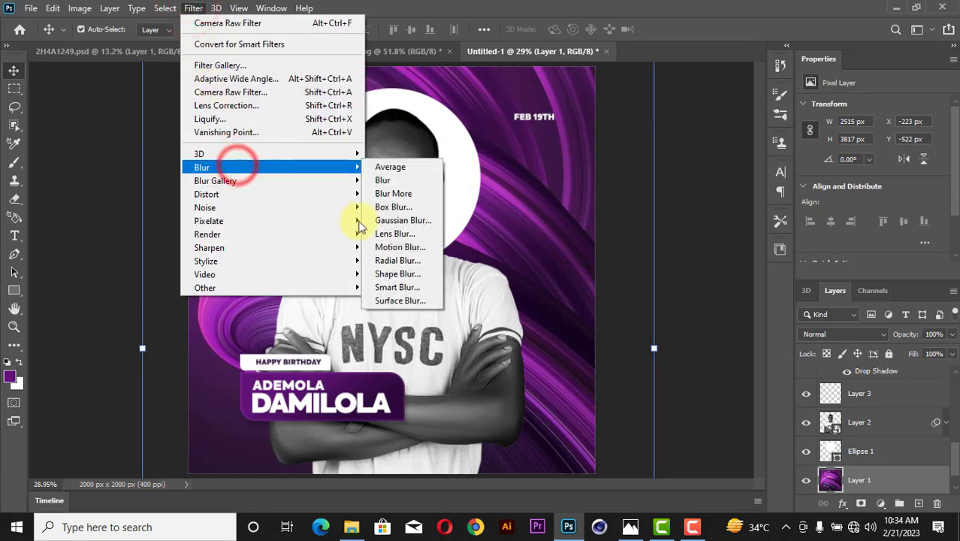
left_click(416, 249)
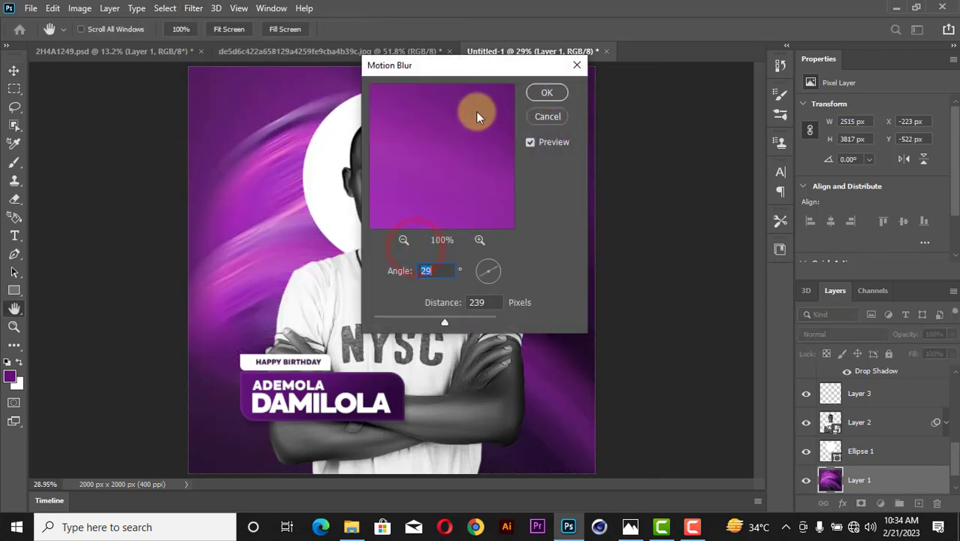
left_click_drag(493, 73, 811, 47)
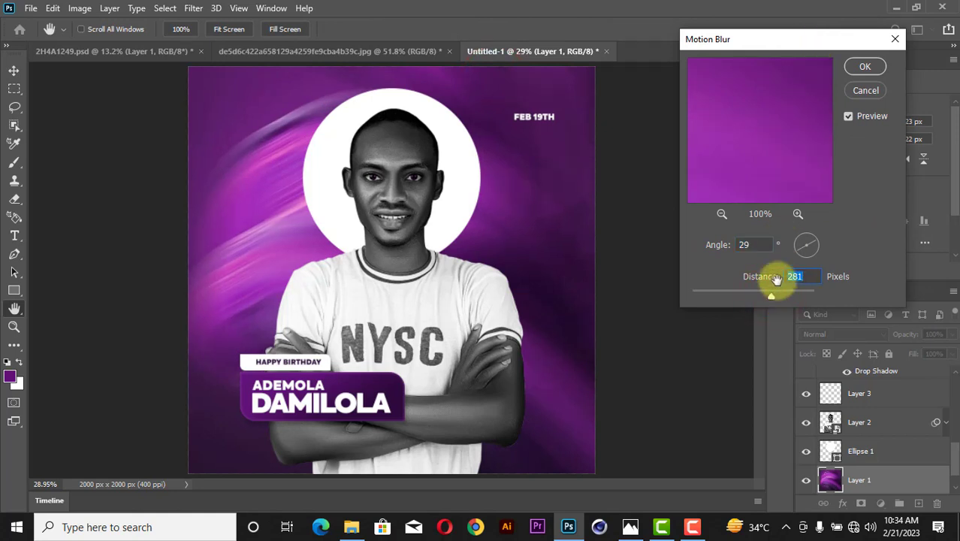
left_click(876, 67)
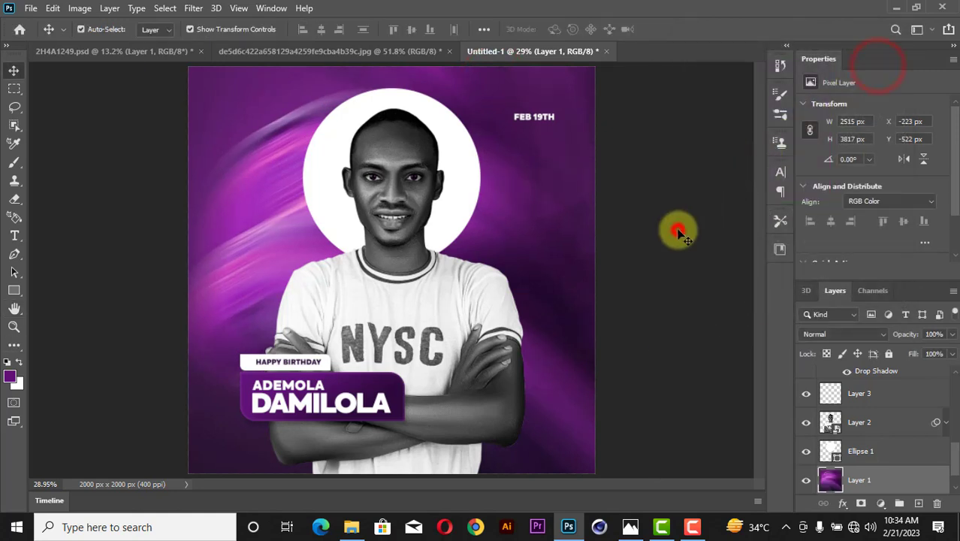
left_click(692, 233)
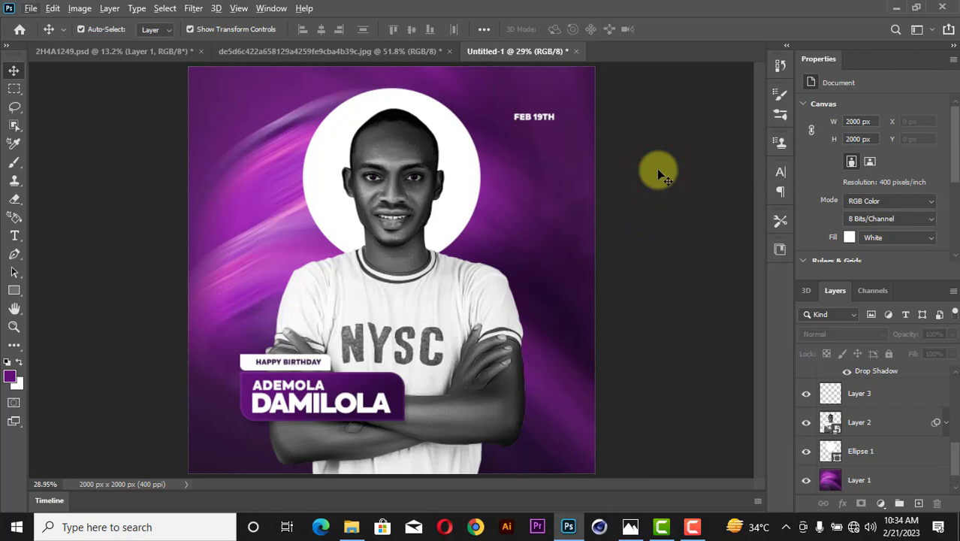
scroll(658, 169, "down", 3)
scroll(658, 170, "up", 3)
Create a new empty layer and set up the Gradient Tool with the Foreground to Transparent preset.
scroll(656, 169, "down", 1)
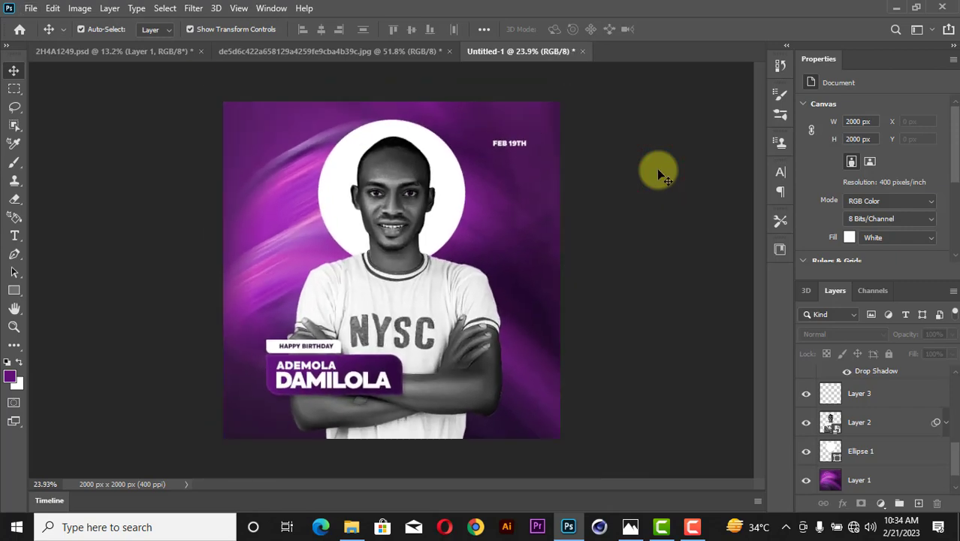
left_click(918, 503)
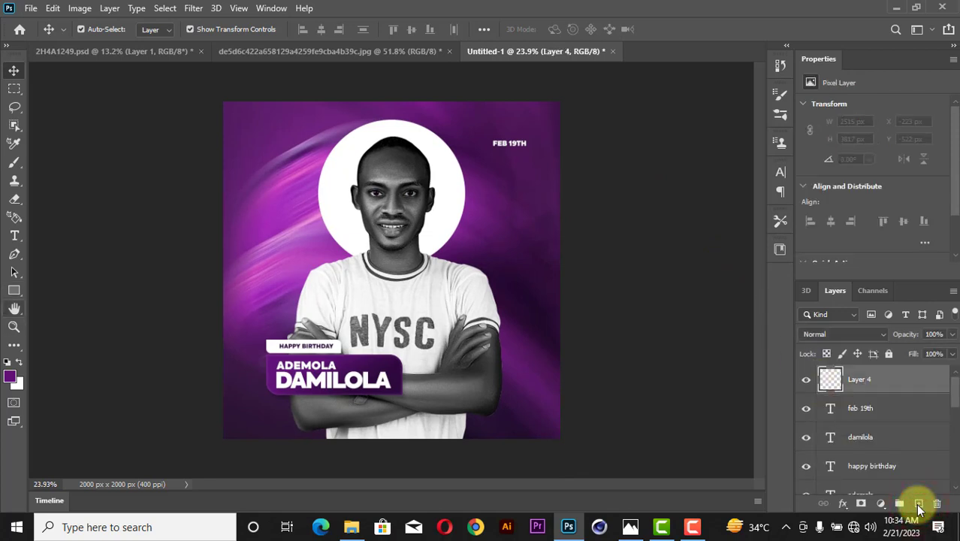
key("g")
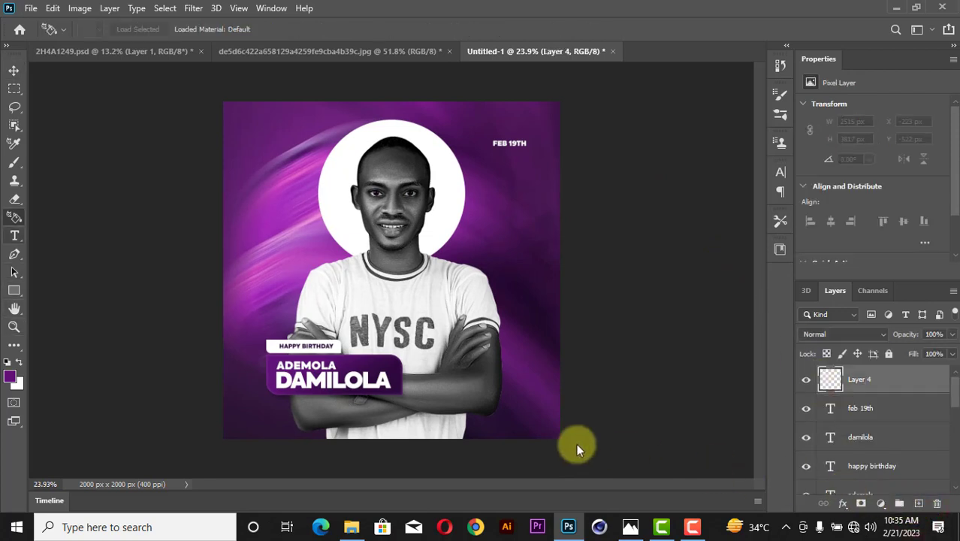
left_click(15, 347)
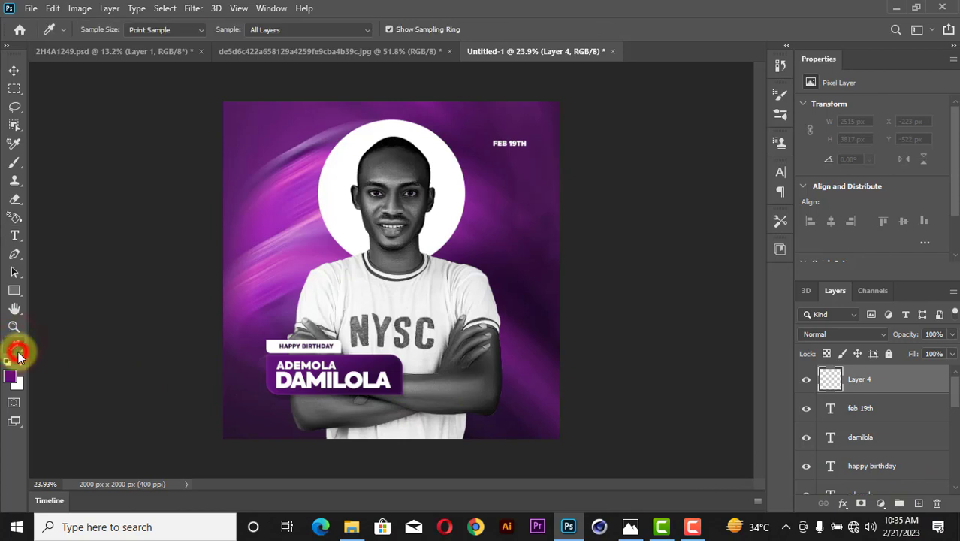
right_click(18, 354)
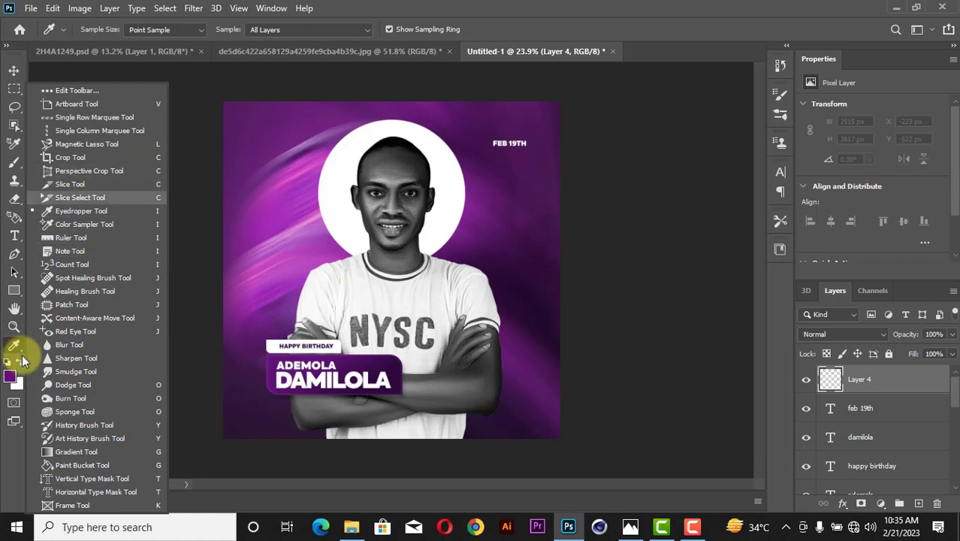
left_click(117, 452)
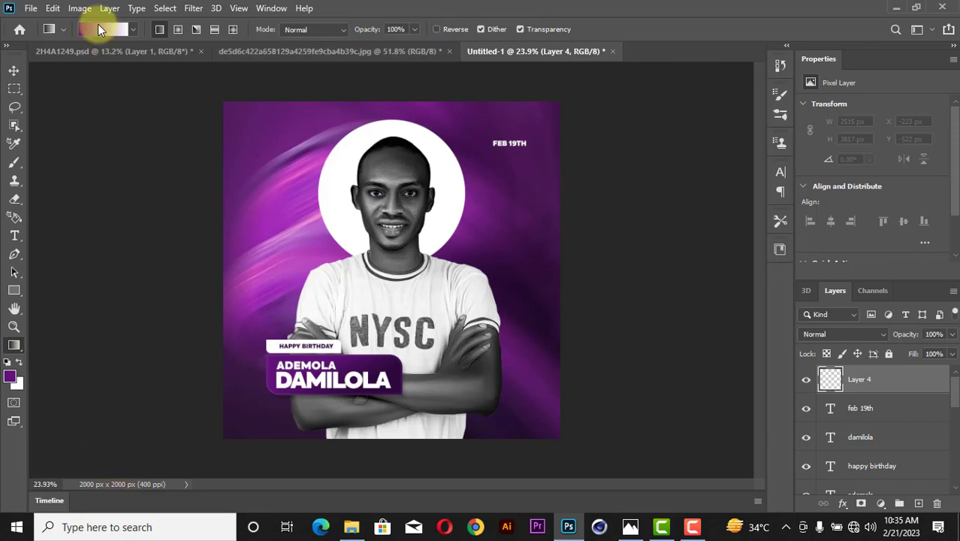
left_click(98, 29)
left_click(654, 75)
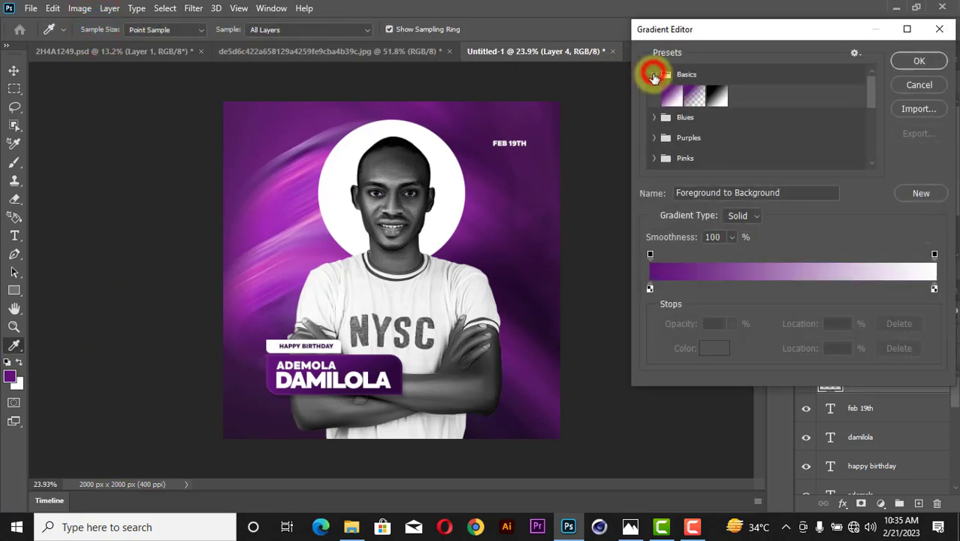
left_click(693, 98)
left_click(919, 61)
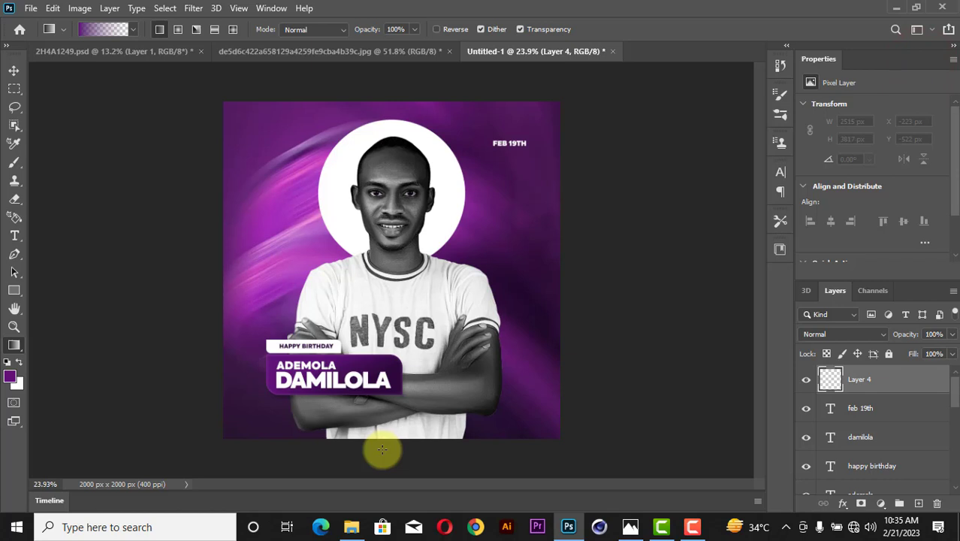
Sample a dark purple and draw a gradient fading upward from the poster's bottom edge.
left_click(554, 328, "alt")
left_click_drag(372, 473, 387, 274)
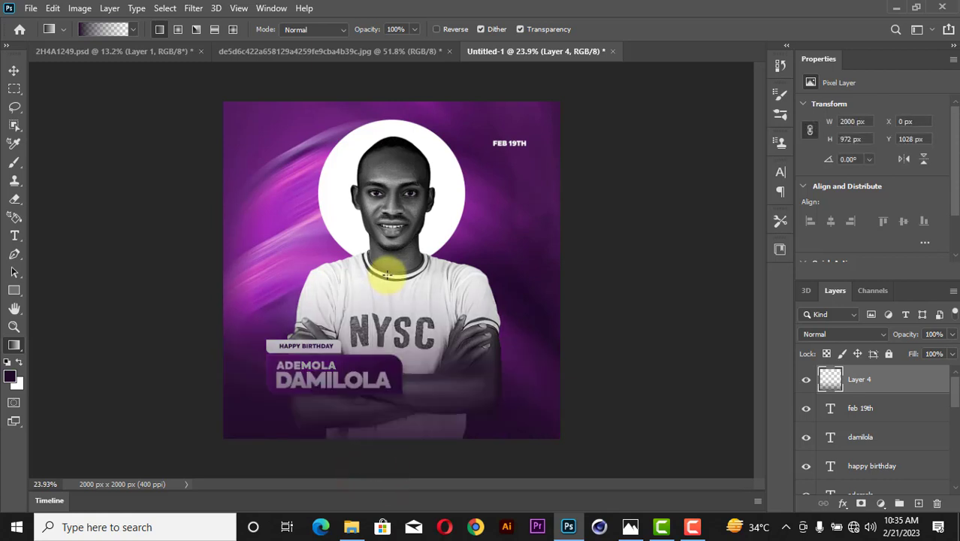
left_click_drag(392, 452, 393, 365)
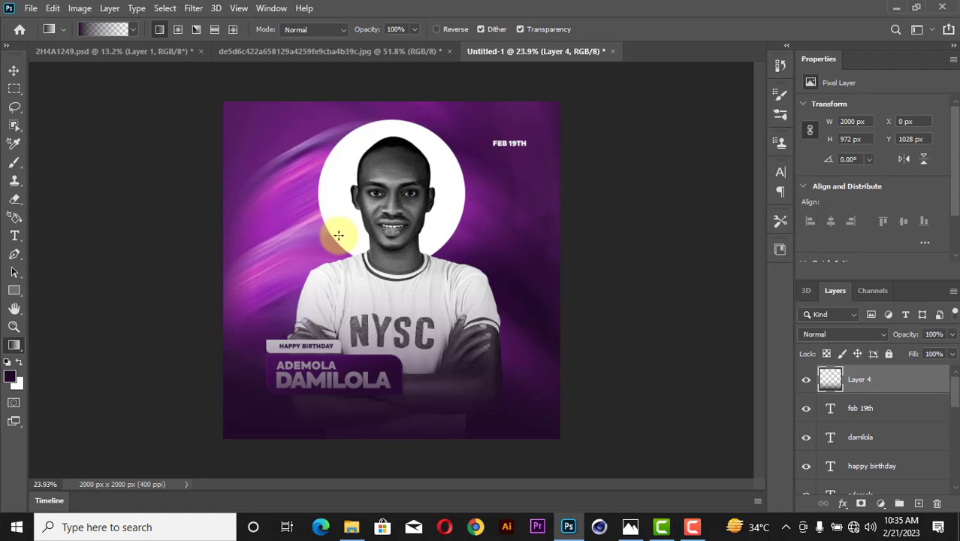
left_click(15, 70)
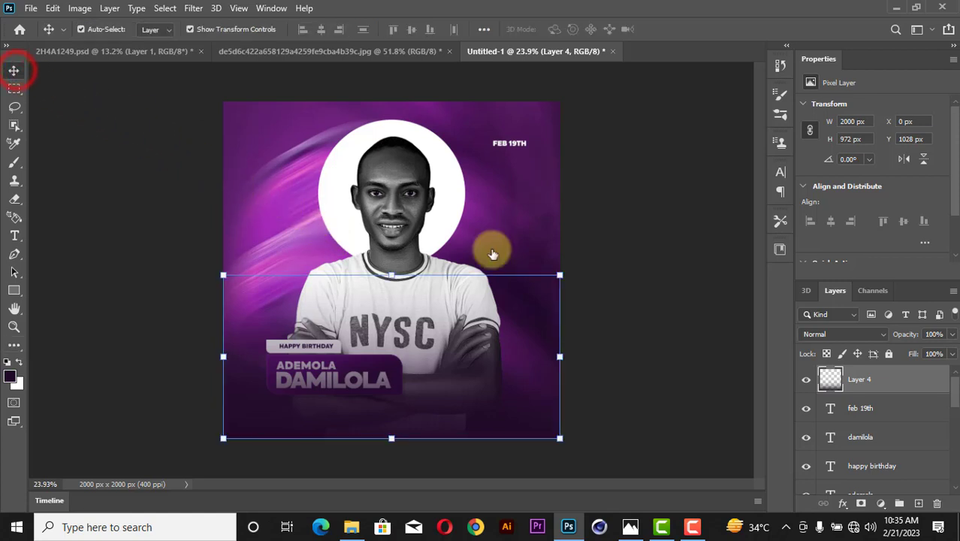
Move gradient Layer 4 down to sit just above the portrait layer.
left_click(855, 383)
scroll(860, 386, "down", 5)
left_click_drag(879, 538, 881, 385)
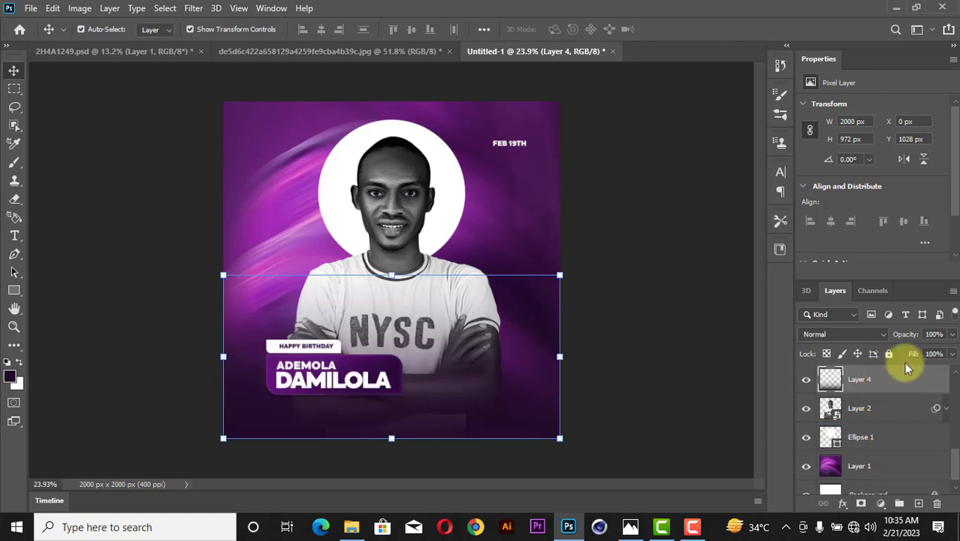
Lower Layer 4's opacity to about 76%.
left_click(952, 334)
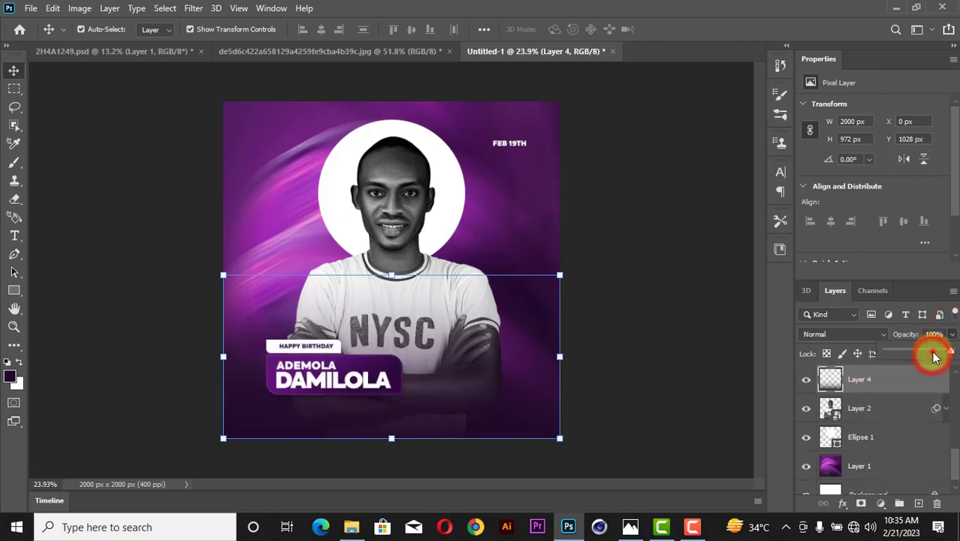
left_click_drag(952, 353, 934, 357)
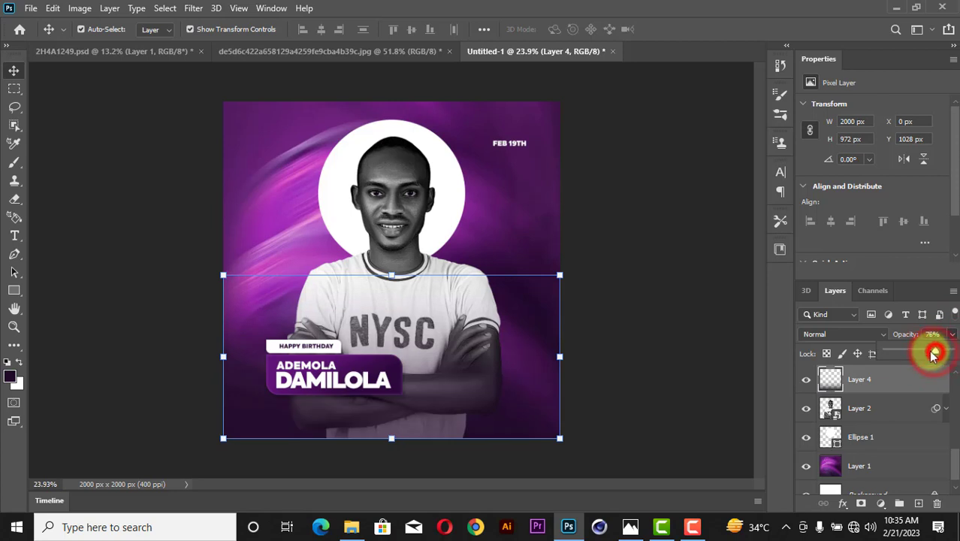
left_click(661, 305)
key("z")
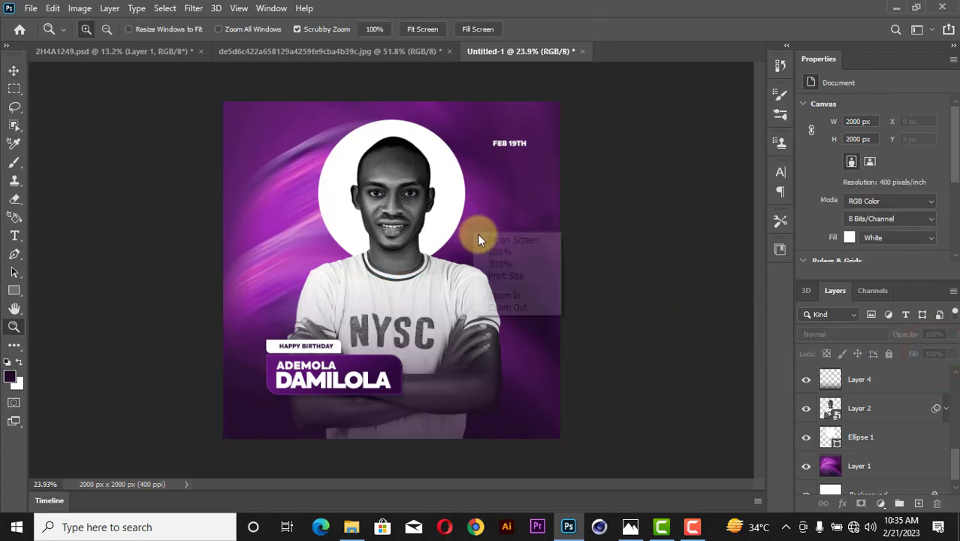
left_click_drag(477, 233, 492, 236)
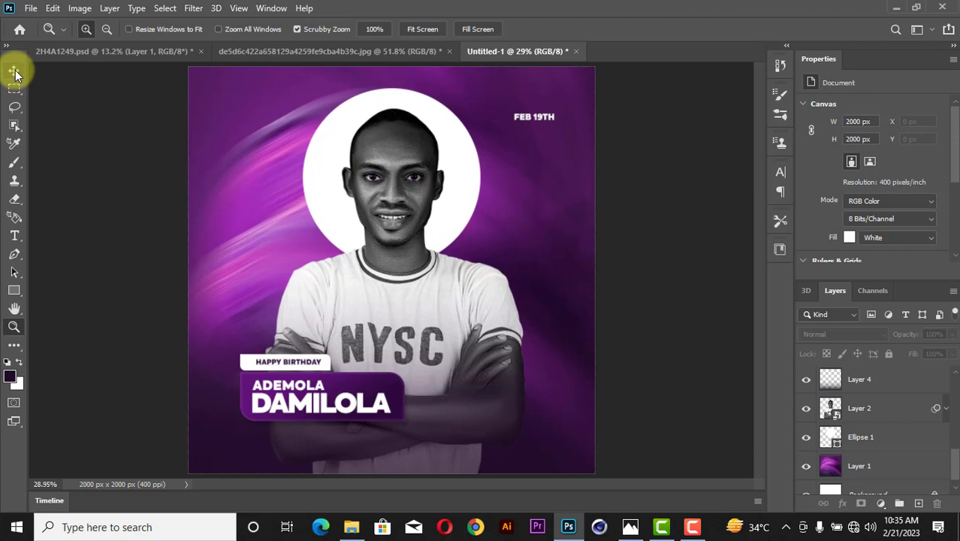
left_click(15, 71)
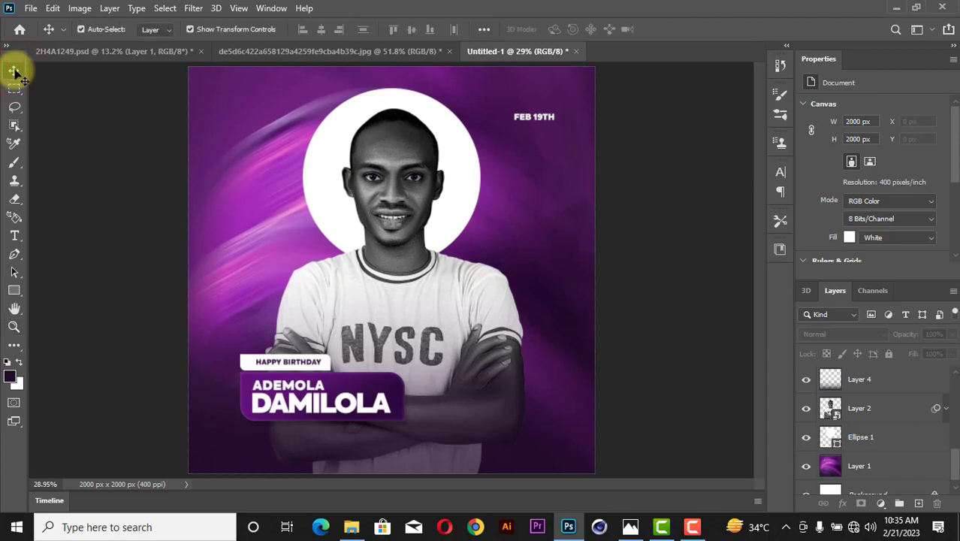
Hide the circle, portrait, gradient, banner and text layers, leaving only the purple swirl visible.
left_click(806, 436)
scroll(806, 426, "down", 1)
scroll(806, 426, "up", 6)
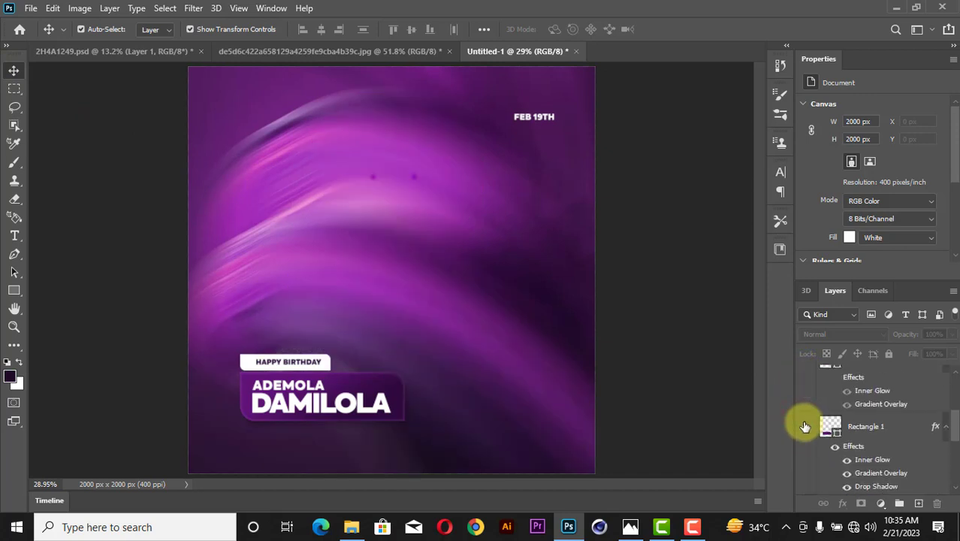
scroll(811, 426, "down", 2)
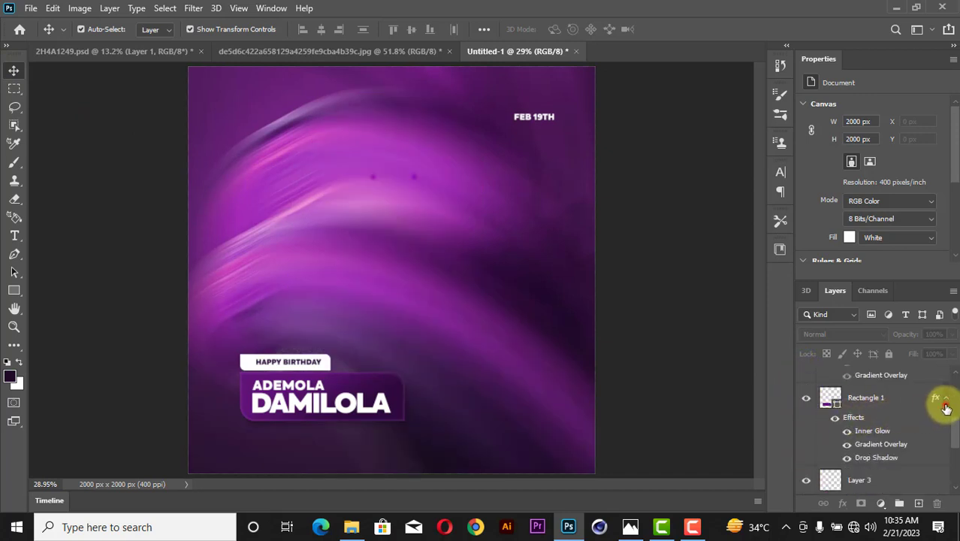
left_click(945, 402)
scroll(946, 406, "up", 3)
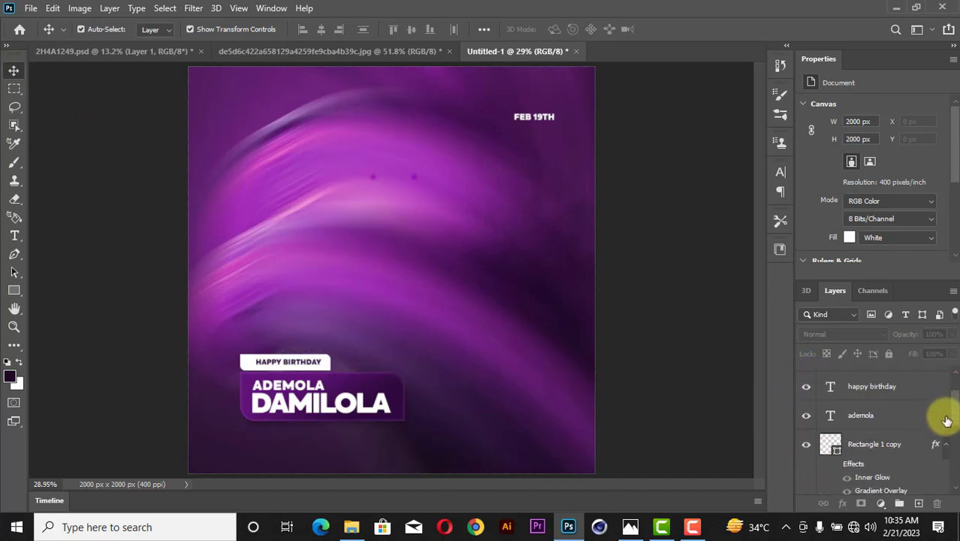
left_click(943, 450)
scroll(872, 428, "up", 2)
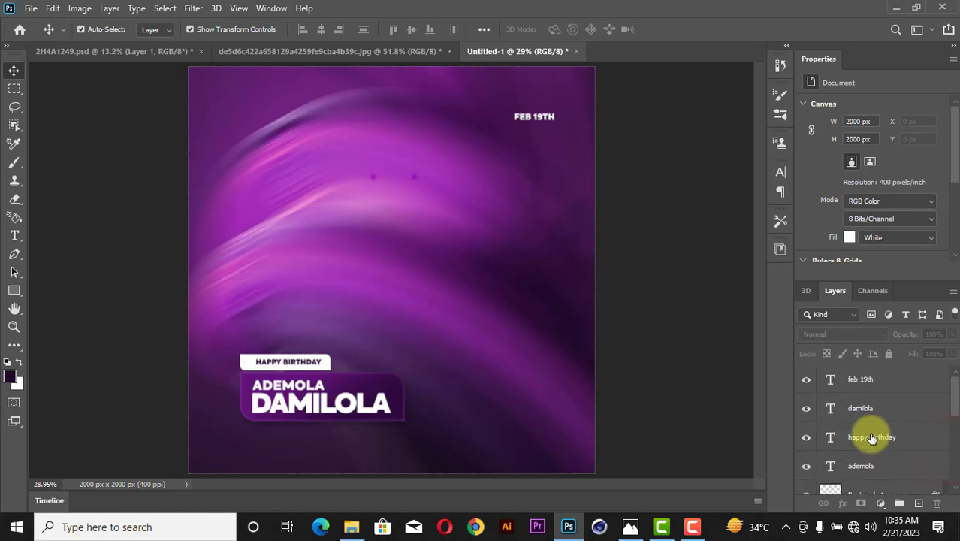
left_click_drag(808, 381, 805, 463)
scroll(806, 450, "down", 2)
scroll(804, 463, "down", 3)
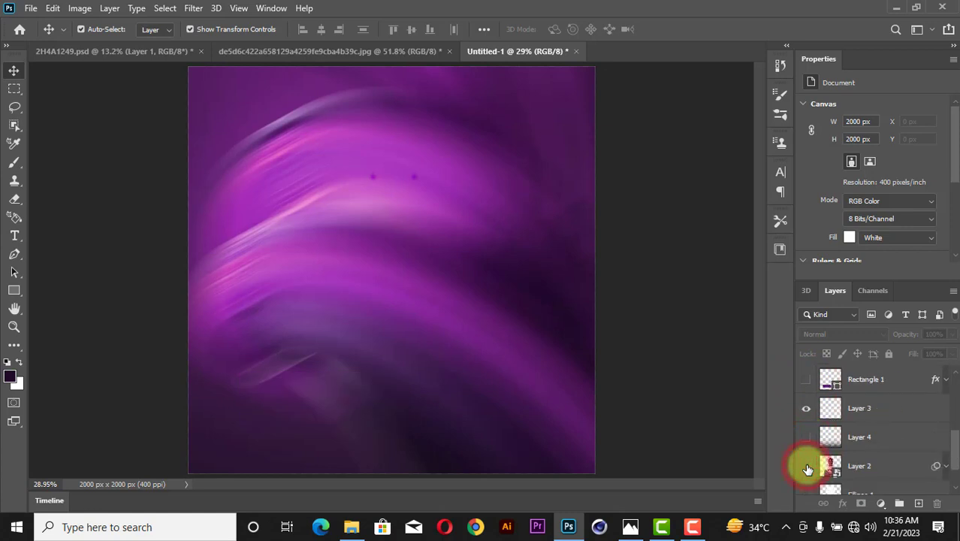
Start a new text layer on the upper-left area of the swirl.
left_click(626, 197)
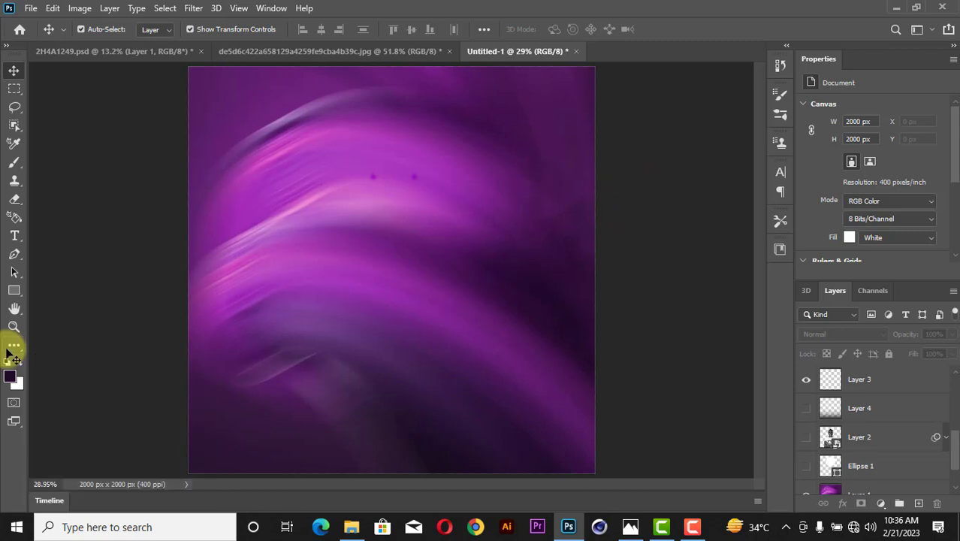
left_click(14, 235)
left_click(268, 181)
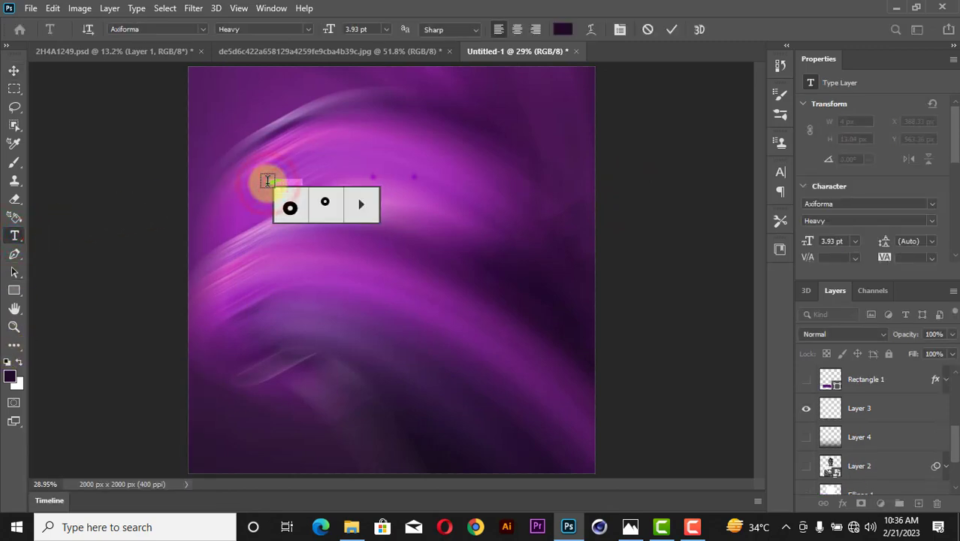
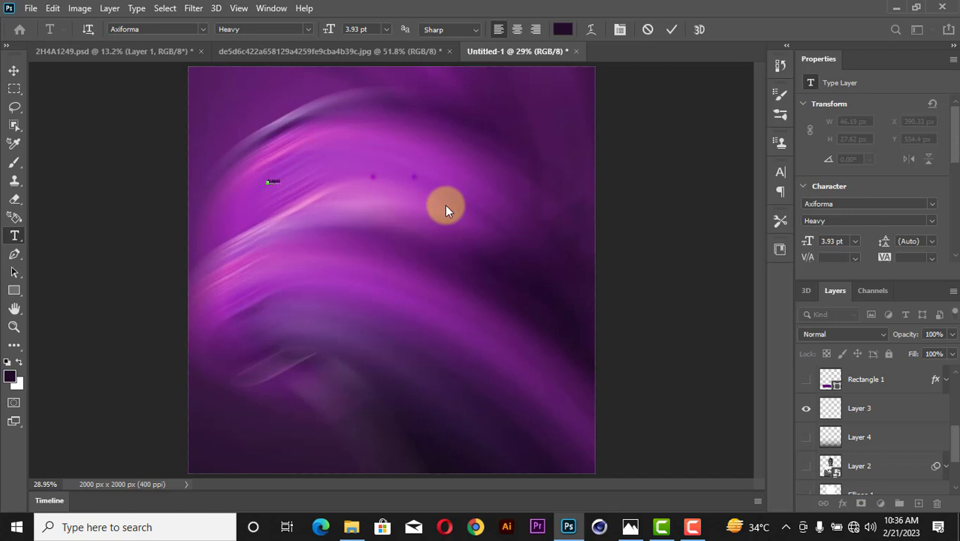
Commit the small dami text layer (Axiforma Heavy, 3.93 pt) and bring up the font list.
left_click(671, 29)
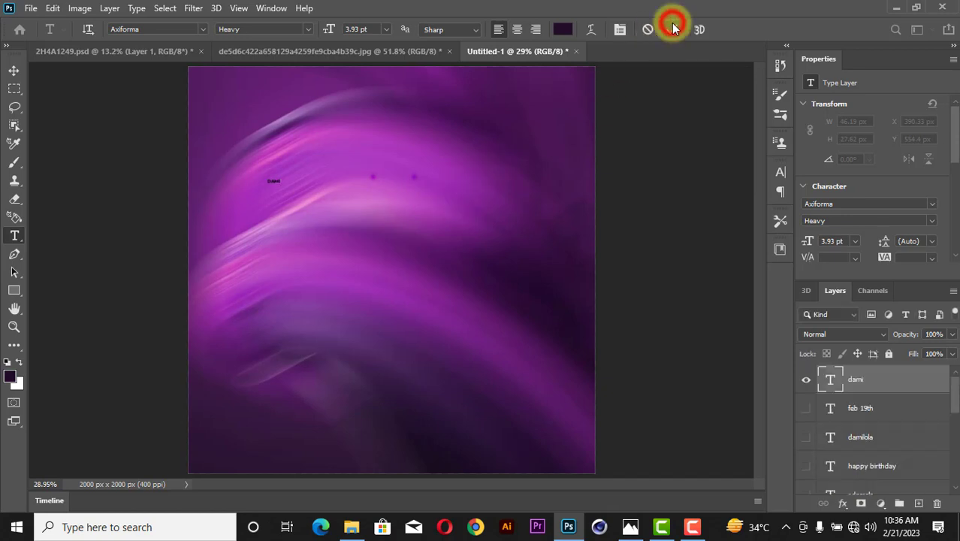
left_click(932, 204)
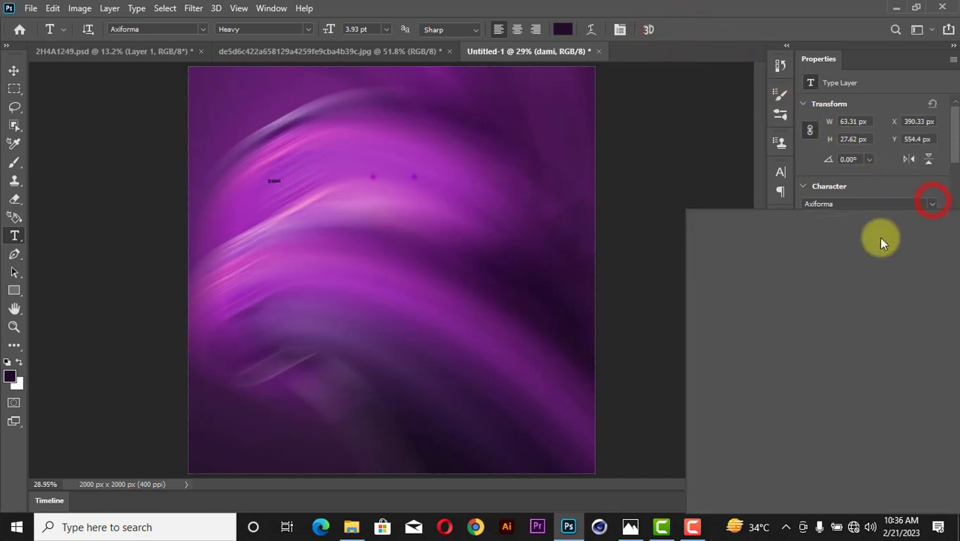
Try Antiqua 101 Condensed and then Cameliya Stark on the dami text.
scroll(856, 260, "down", 3)
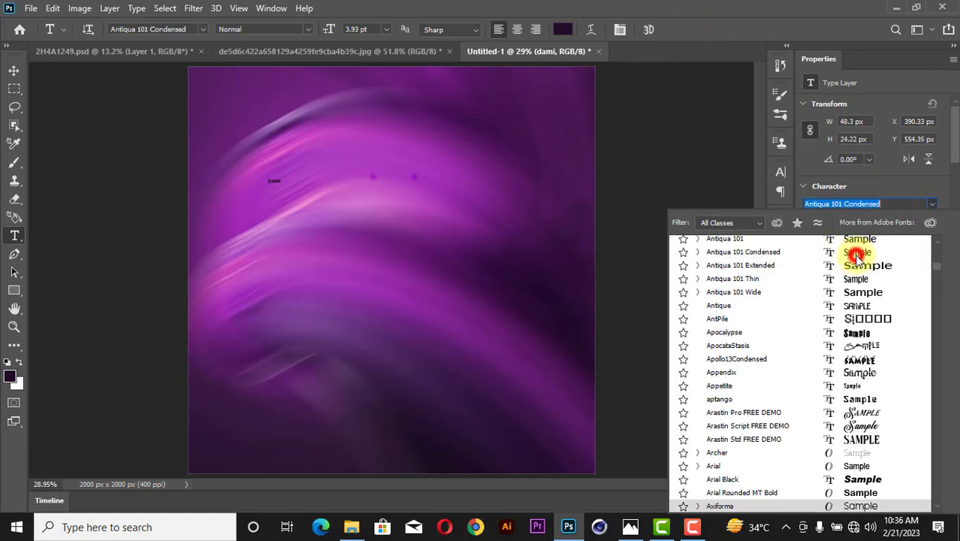
left_click(856, 256)
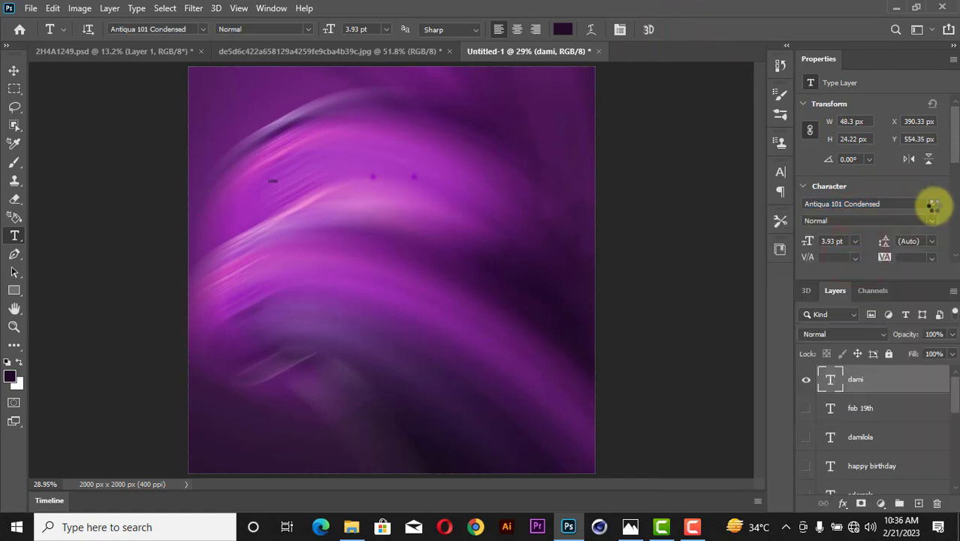
left_click(932, 203)
scroll(853, 417, "up", 5)
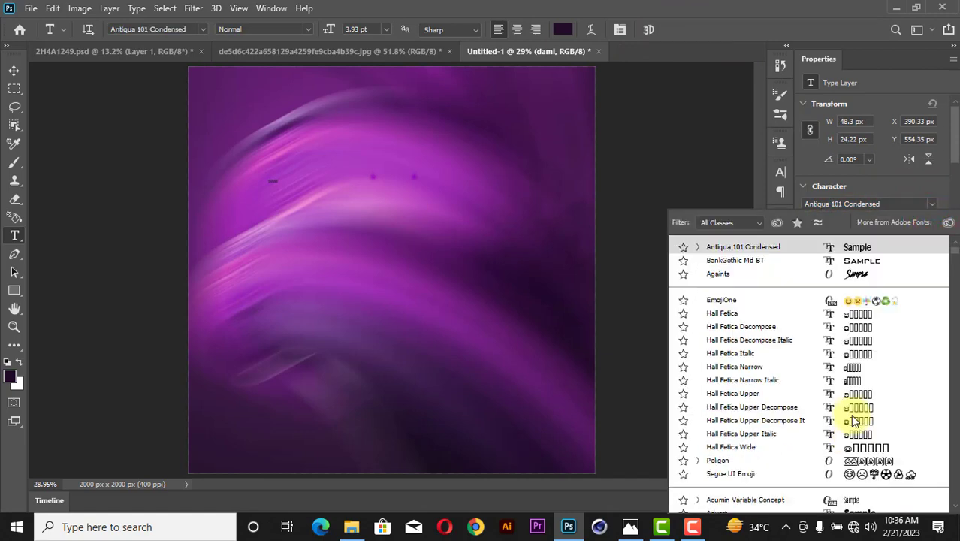
scroll(854, 421, "down", 3)
scroll(853, 421, "down", 8)
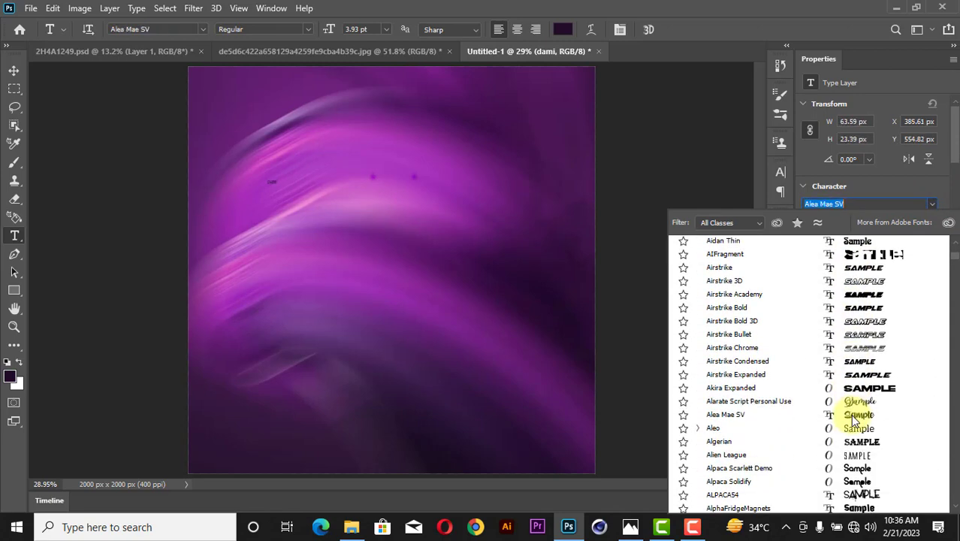
scroll(853, 421, "down", 6)
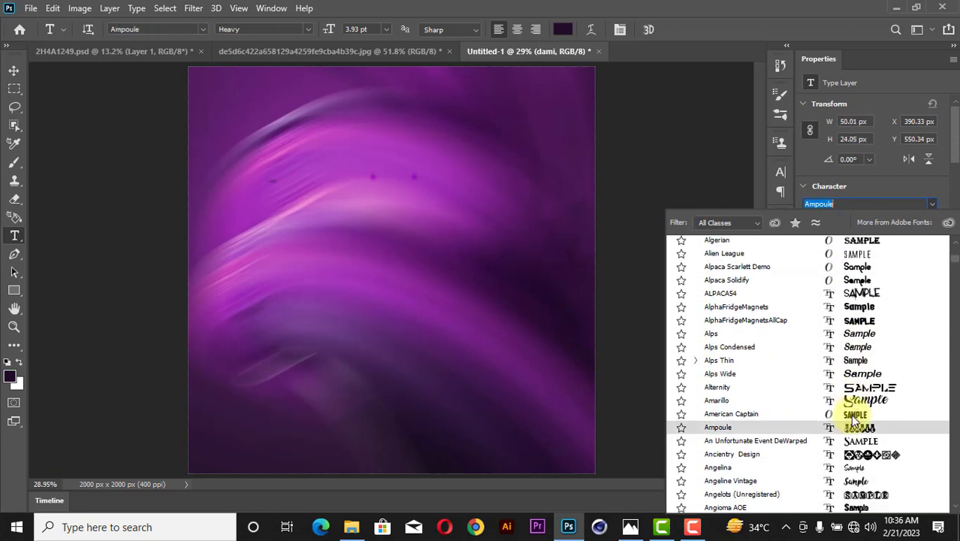
scroll(854, 421, "down", 6)
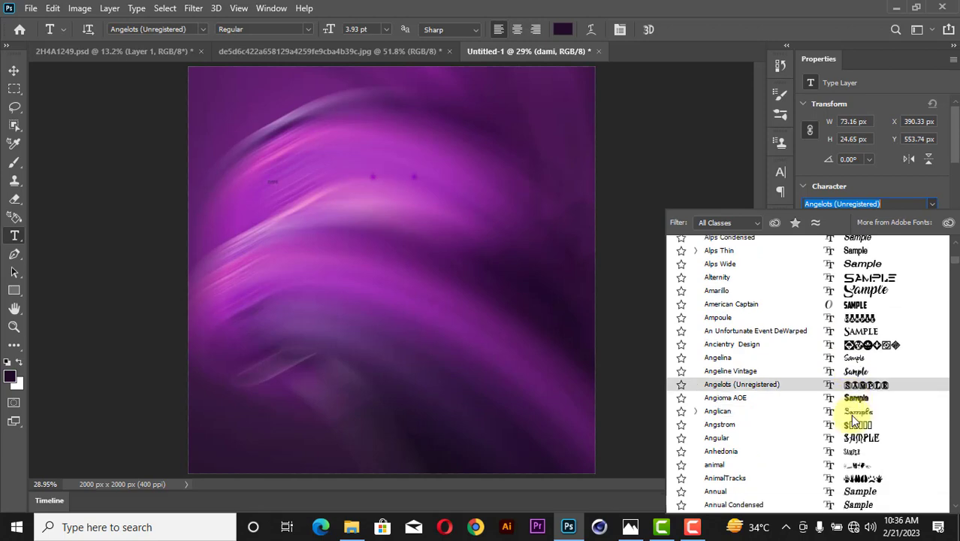
scroll(854, 421, "down", 7)
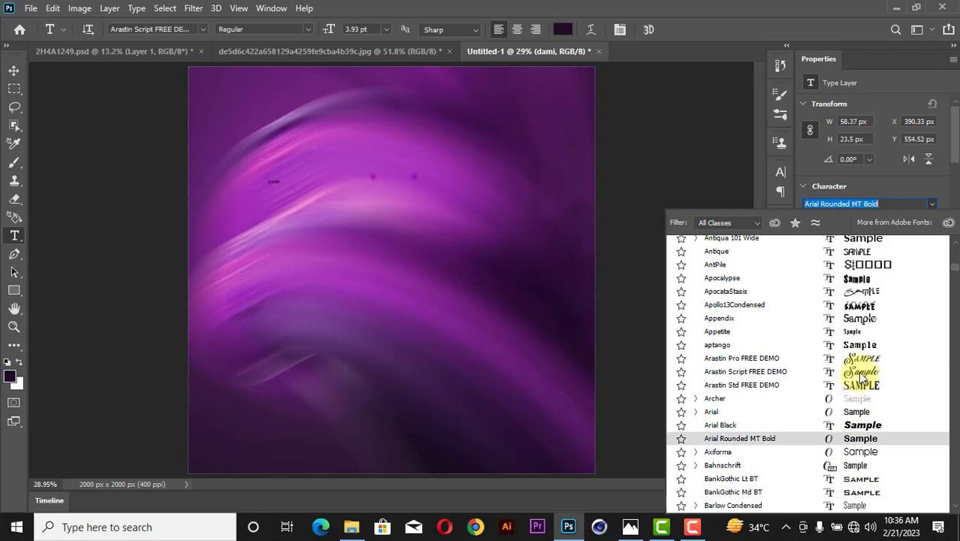
scroll(860, 375, "down", 6)
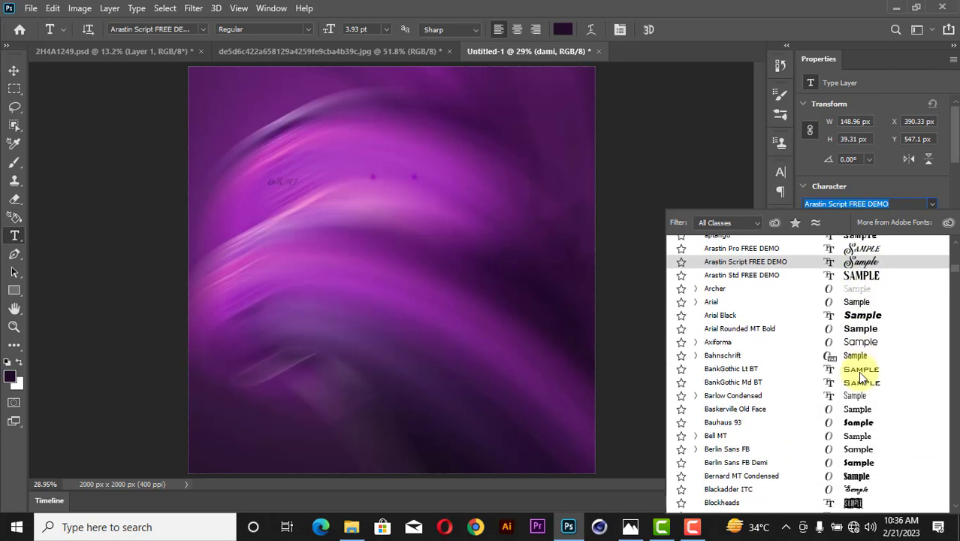
scroll(858, 371, "down", 6)
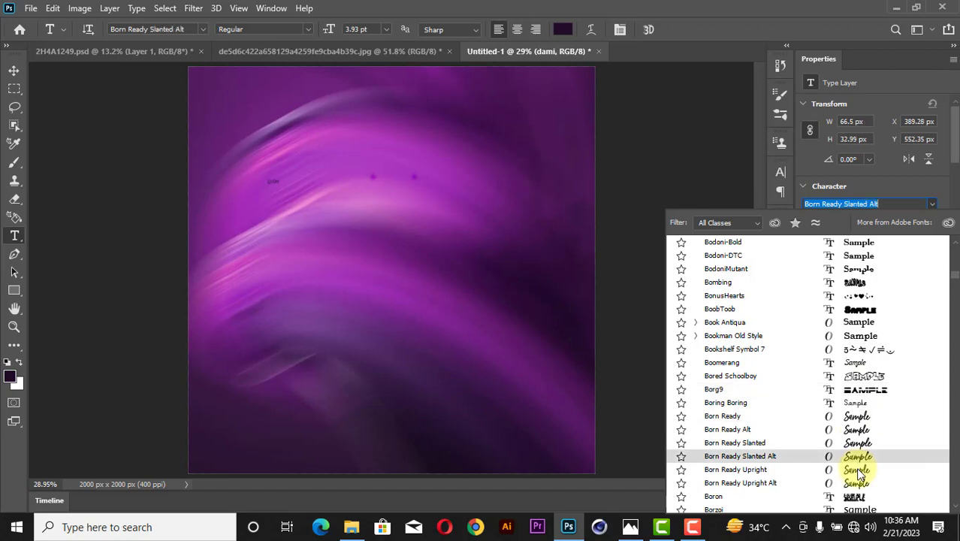
scroll(859, 471, "down", 6)
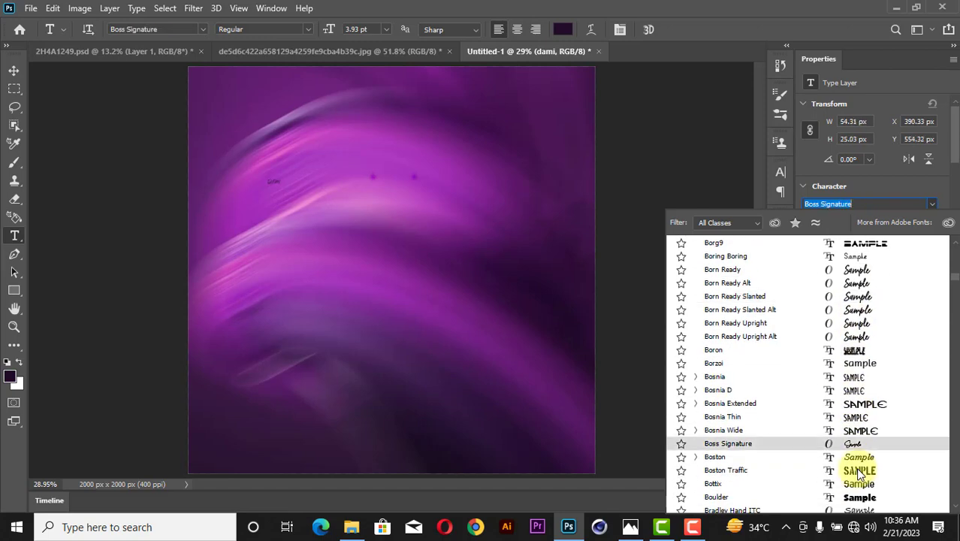
scroll(859, 471, "down", 3)
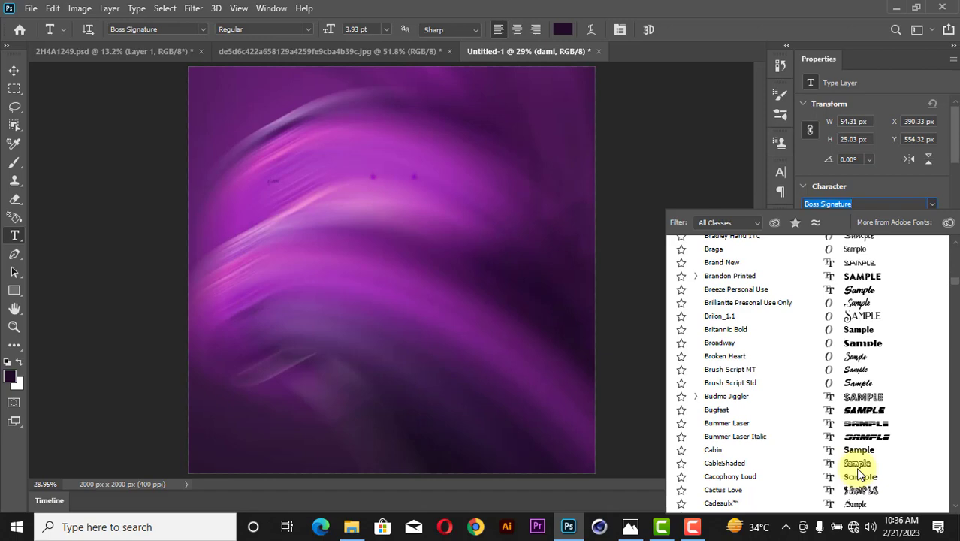
scroll(859, 474, "down", 3)
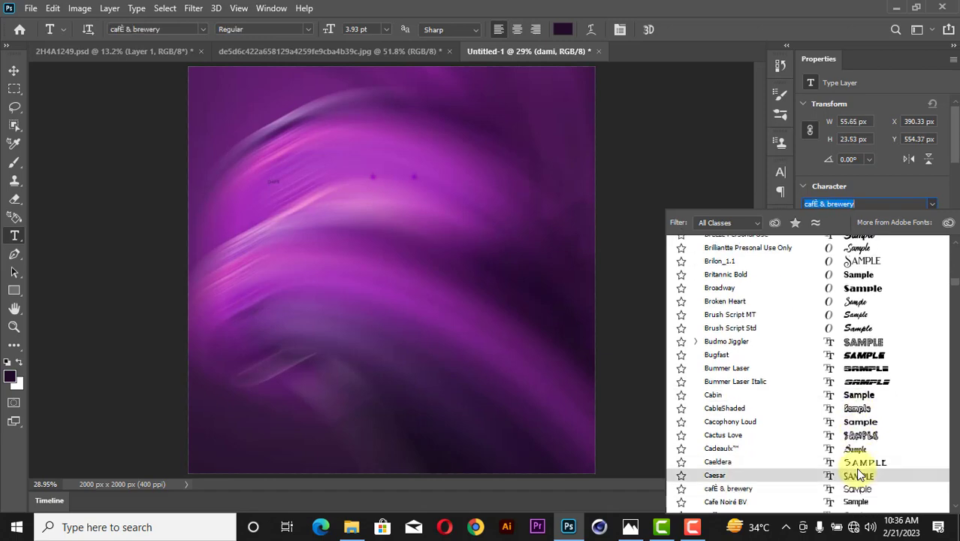
scroll(859, 471, "down", 10)
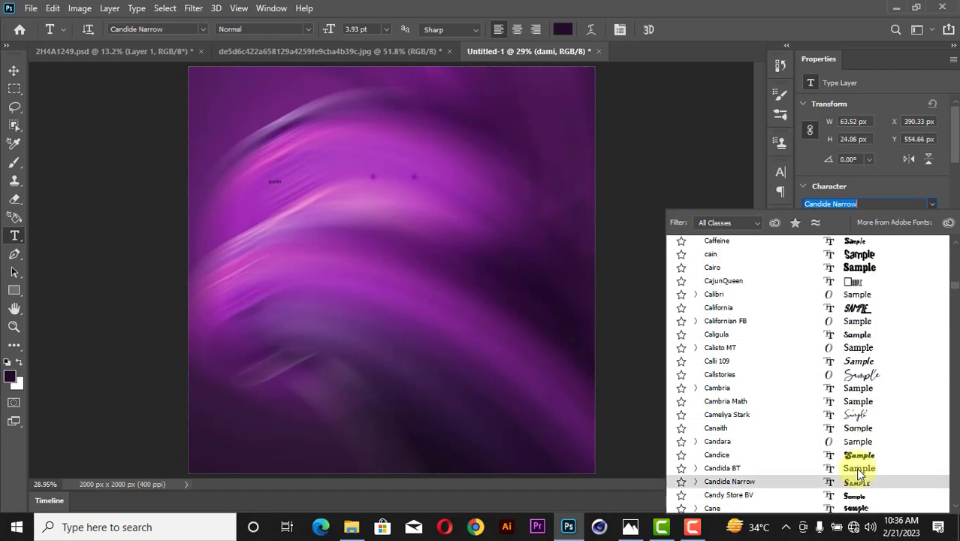
left_click(855, 416)
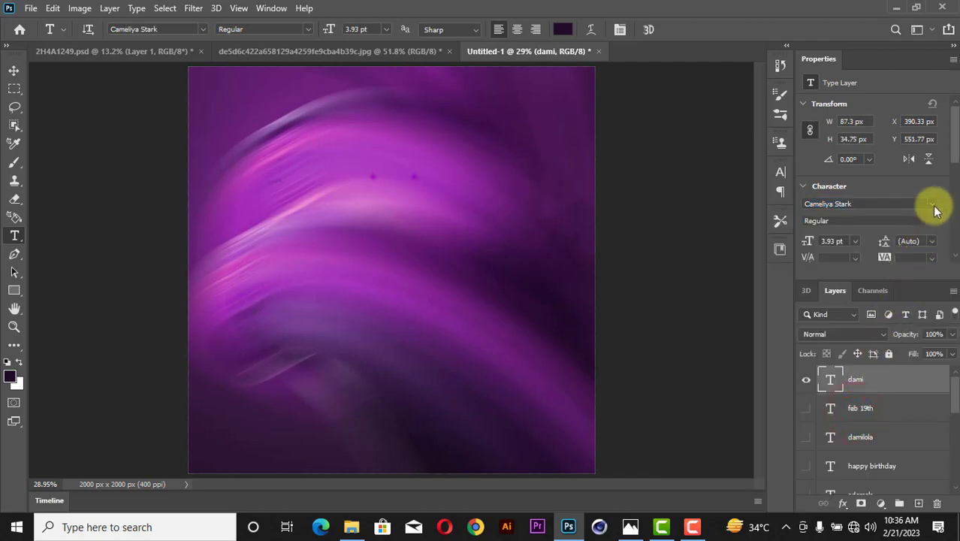
Set the dami text in the MARSNEVENEKSK font, Regular.
left_click(933, 204)
scroll(880, 392, "down", 15)
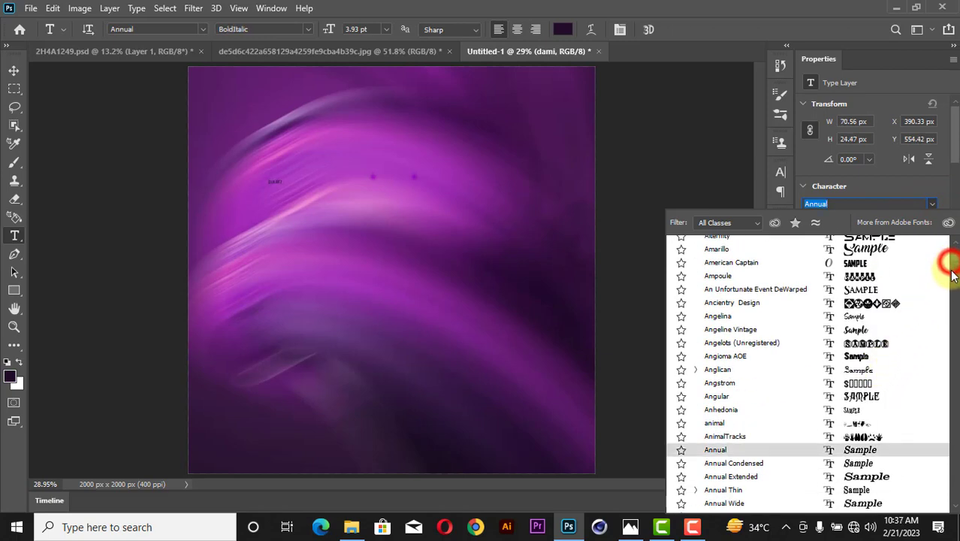
left_click_drag(953, 274, 957, 423)
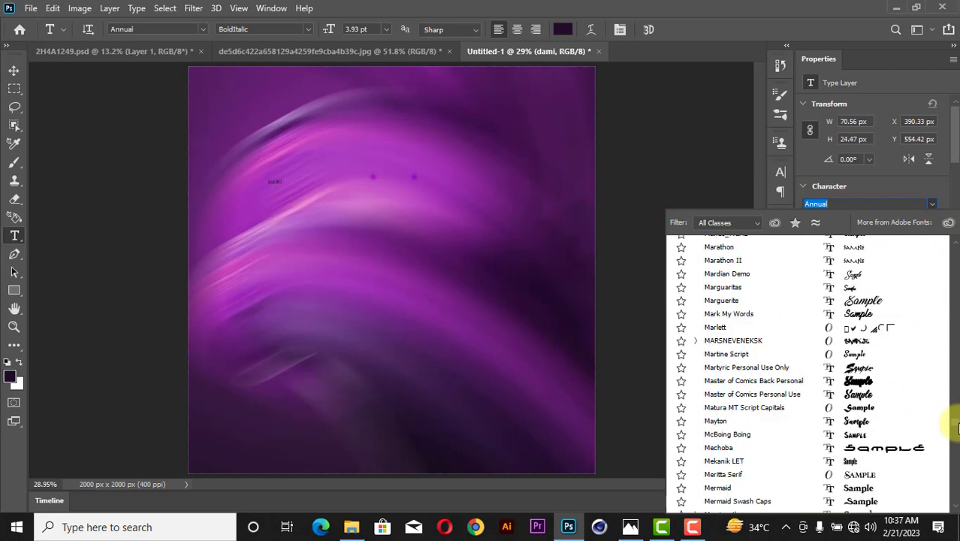
left_click(859, 348)
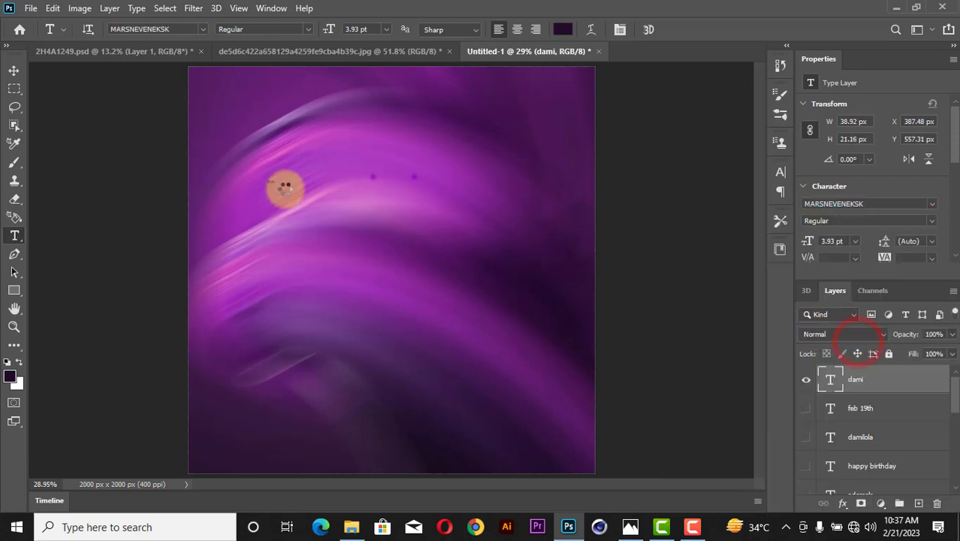
left_click(13, 69)
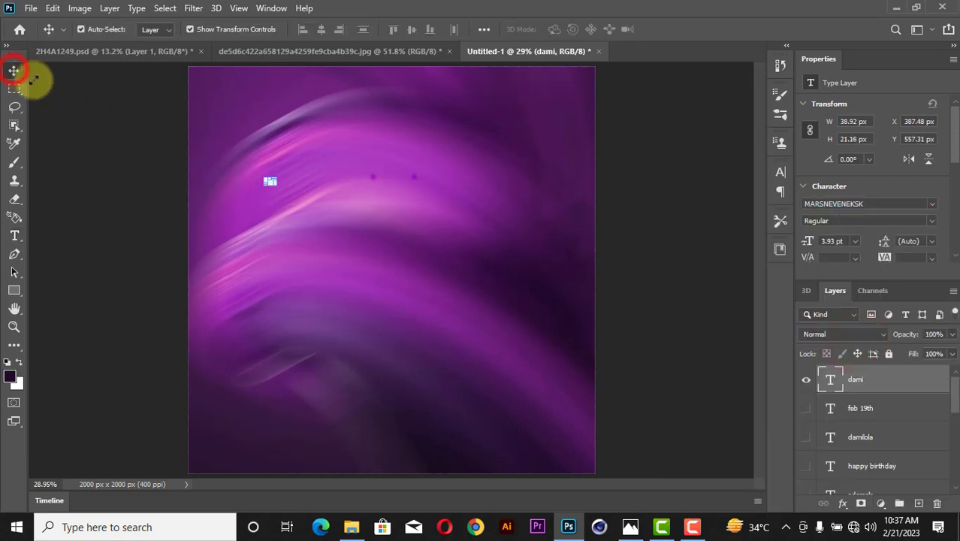
Scale the dami text up to about 215 pt, move it up-left, and rotate it -34.25°.
left_click(272, 184)
left_click_drag(354, 241, 722, 393)
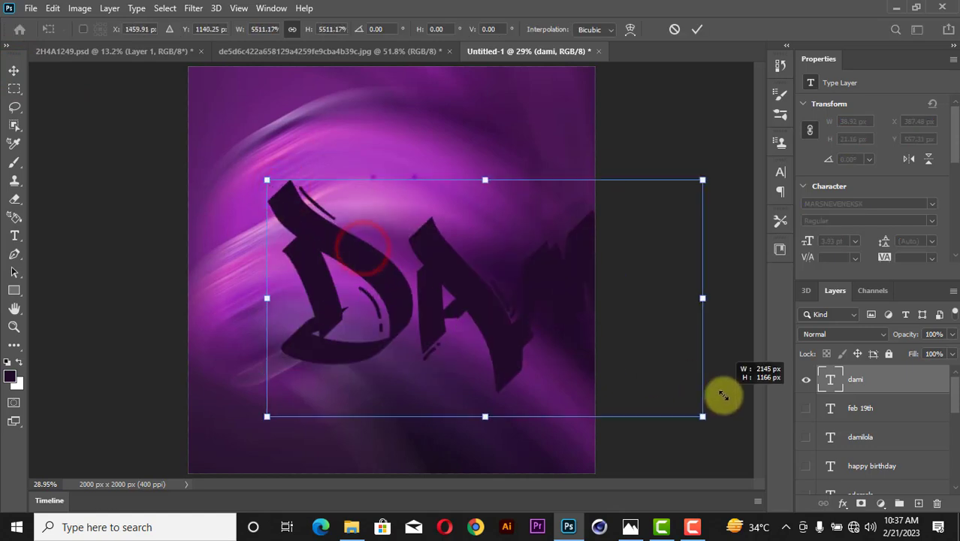
left_click_drag(514, 301, 421, 242)
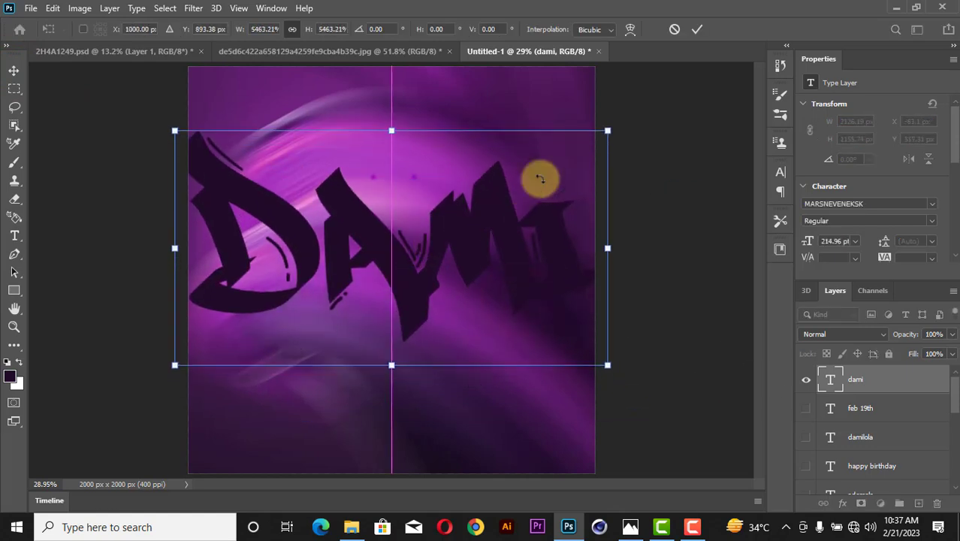
left_click_drag(649, 112, 475, 81)
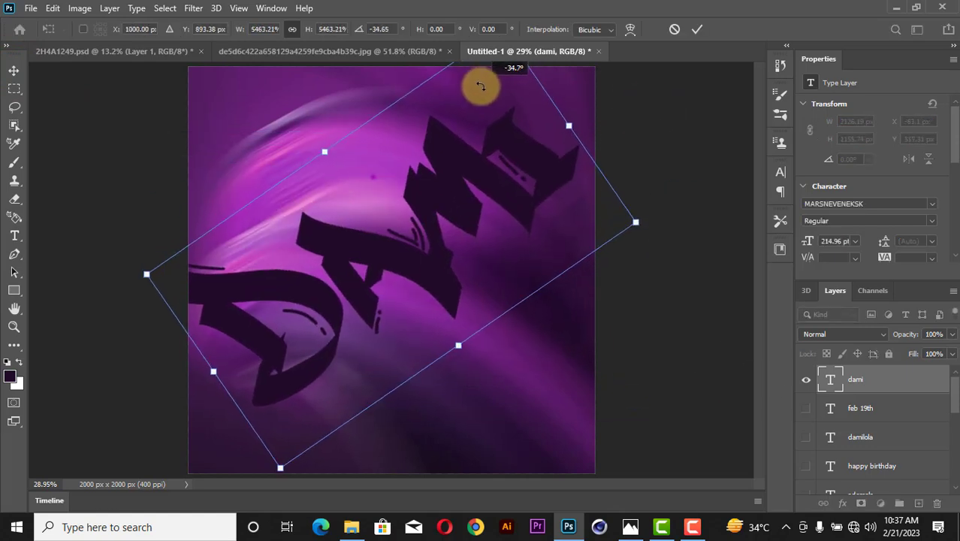
left_click_drag(483, 169, 490, 180)
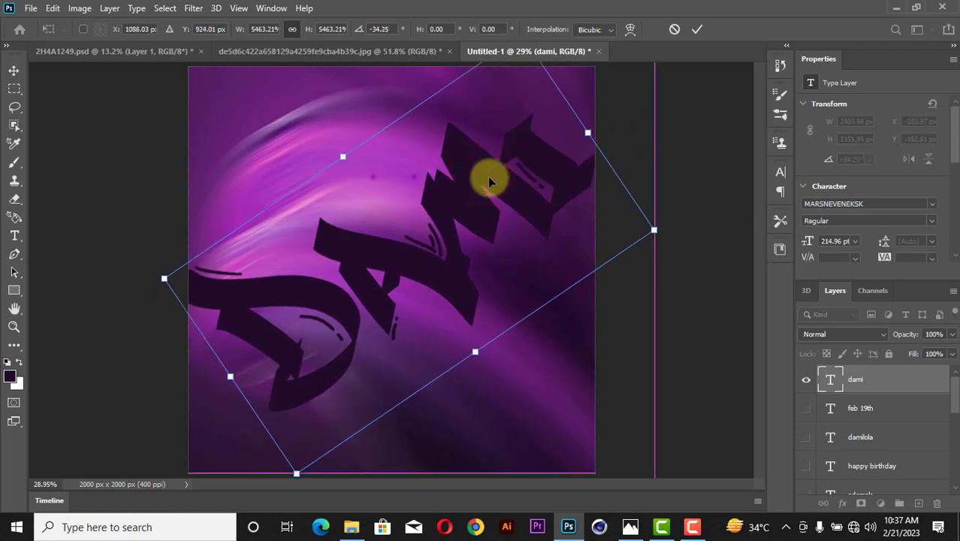
left_click(697, 28)
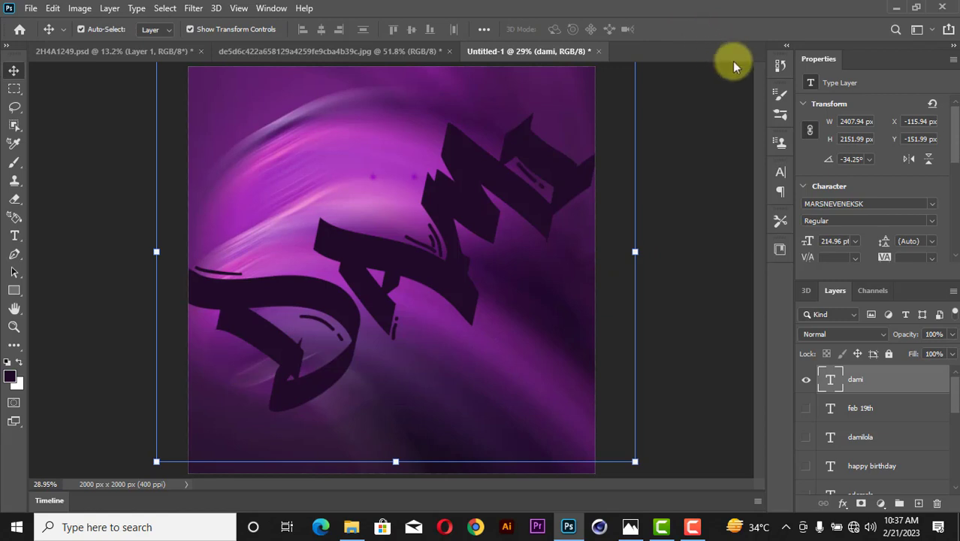
scroll(932, 247, "down", 1)
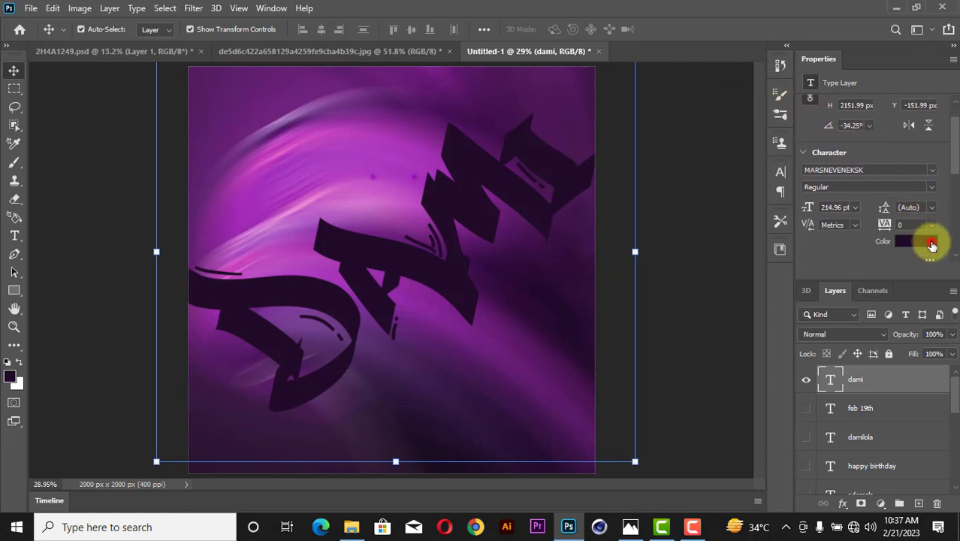
Change the dami text colour to orange ff9600.
left_click(922, 242)
left_click(665, 255)
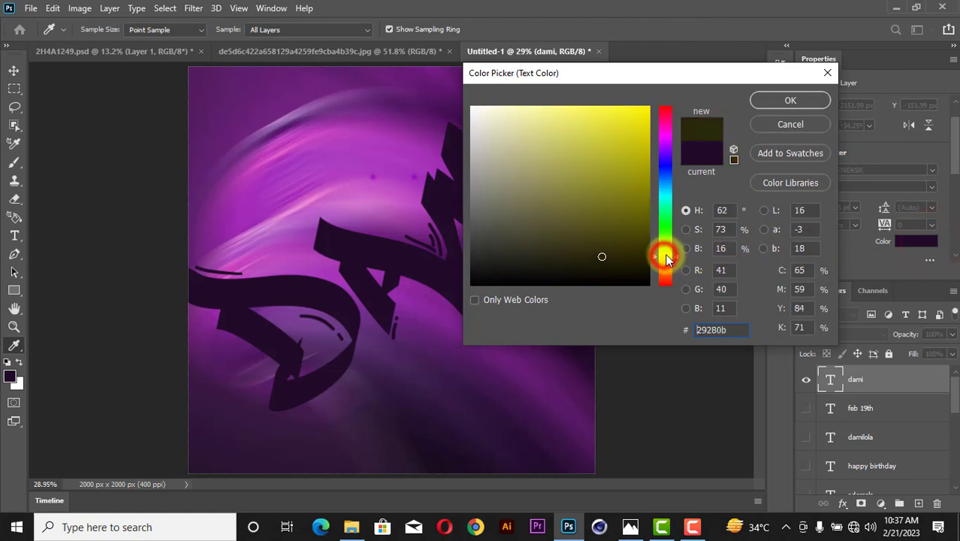
mouse_move(649, 207)
left_mouse_down()
mouse_move(868, 19)
mouse_move(859, 30)
left_mouse_up()
left_click_drag(666, 254, 665, 260)
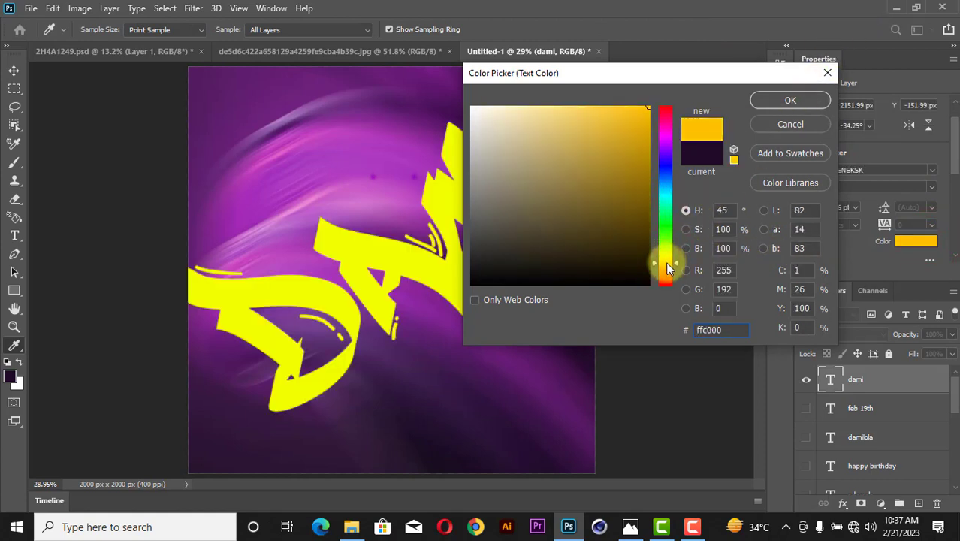
left_click_drag(663, 261, 664, 268)
left_click(786, 99)
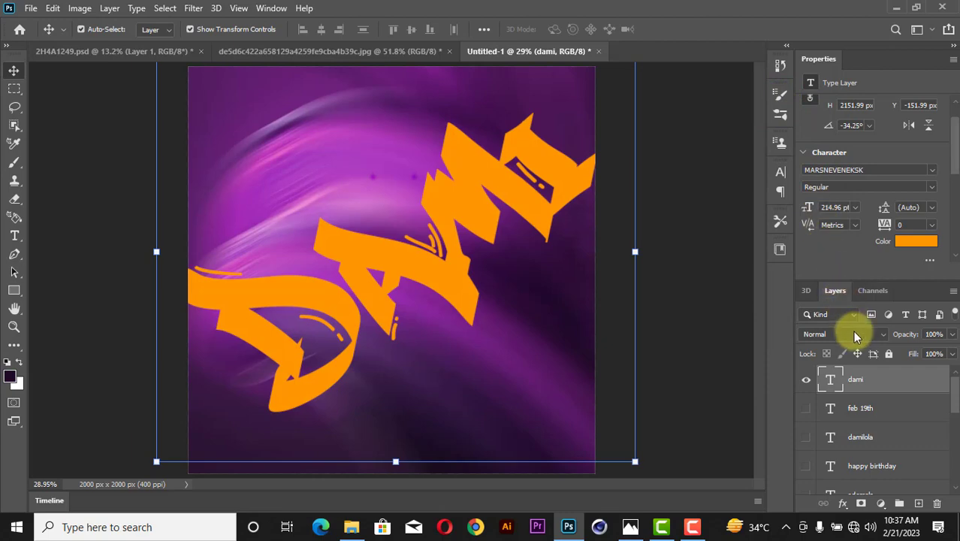
Set the dami text layer's blend mode to Screen.
left_click(853, 333)
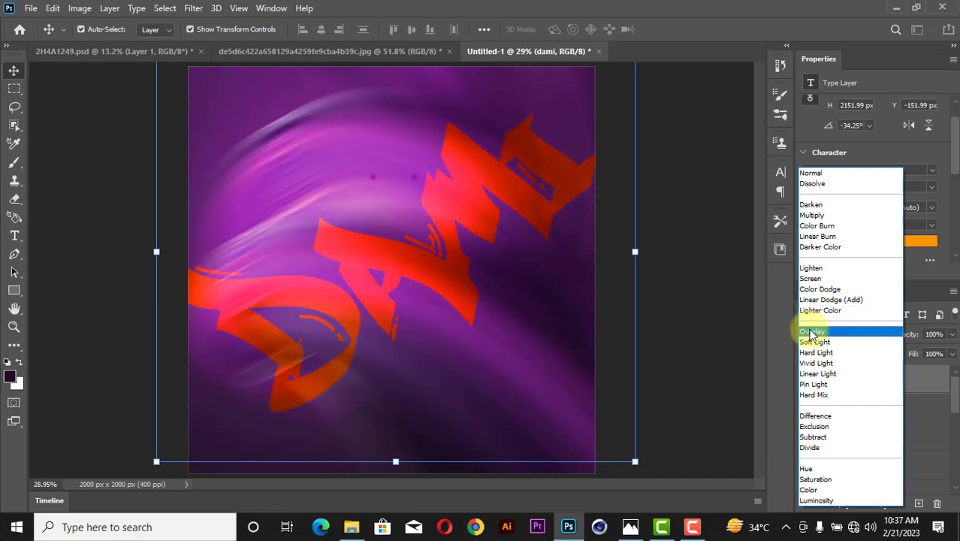
left_click(810, 278)
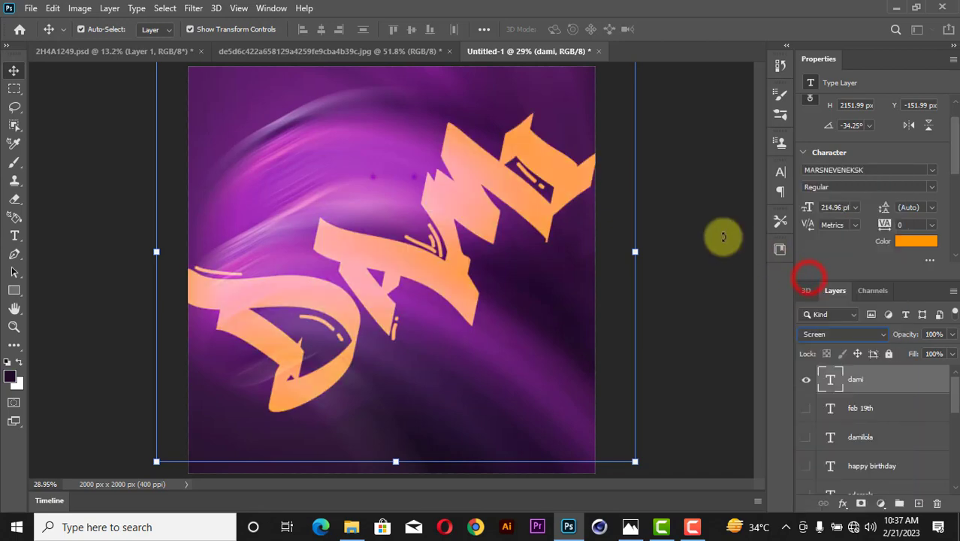
left_click(671, 212)
Enlarge the DAMI lettering to about 122%.
scroll(505, 177, "down", 3)
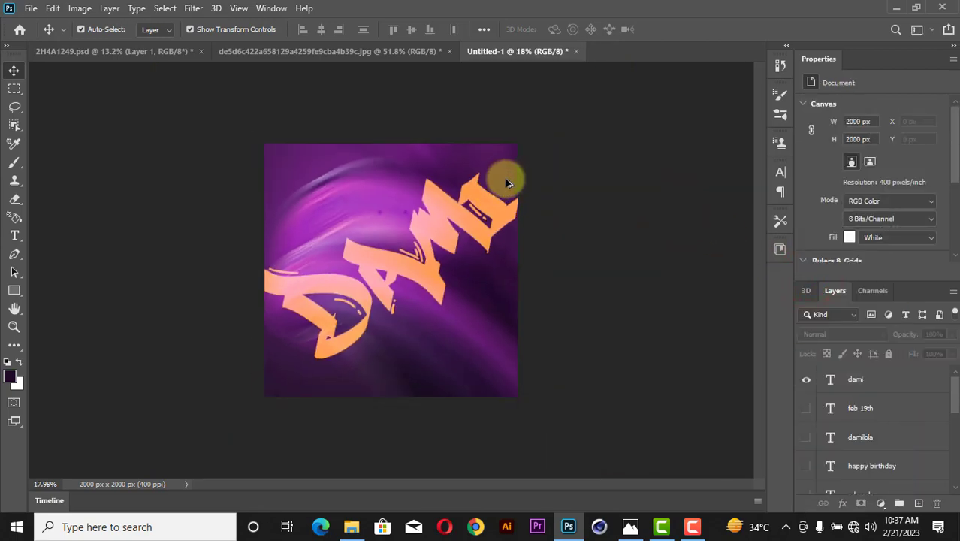
scroll(457, 214, "up", 2)
left_click(452, 213)
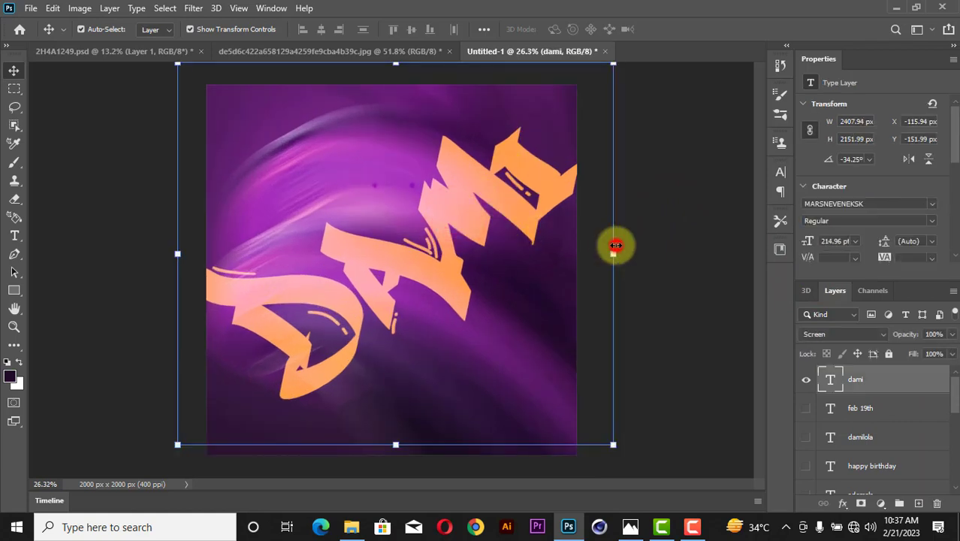
left_click_drag(615, 240, 687, 208)
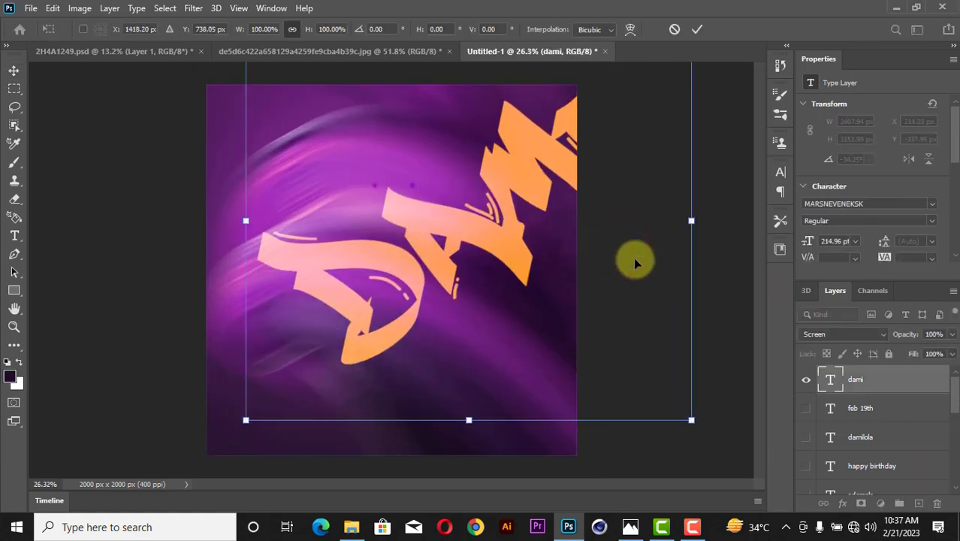
key("ctrl+z")
left_click_drag(634, 257, 682, 227)
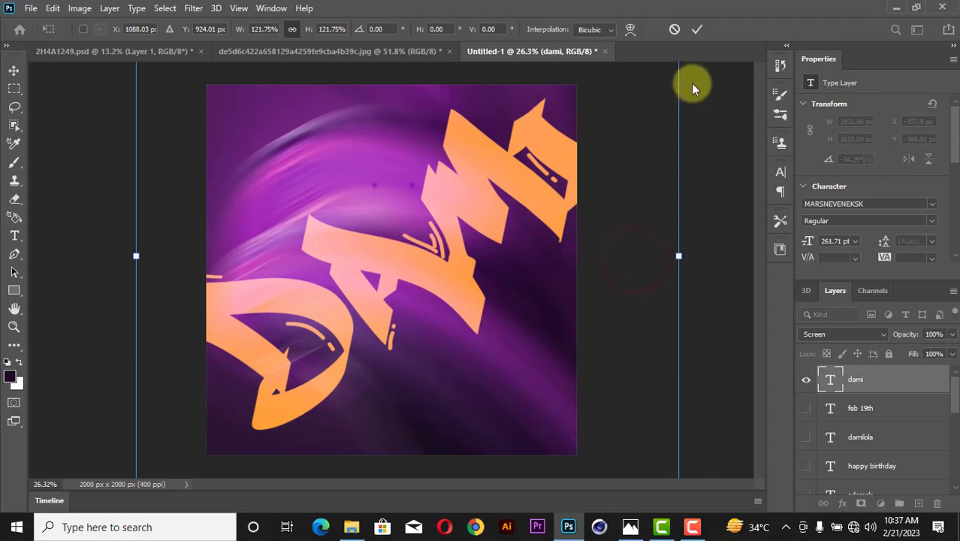
left_click(697, 30)
Convert the lettering to a smart object and apply a 13.9 px Gaussian Blur.
left_click(193, 9)
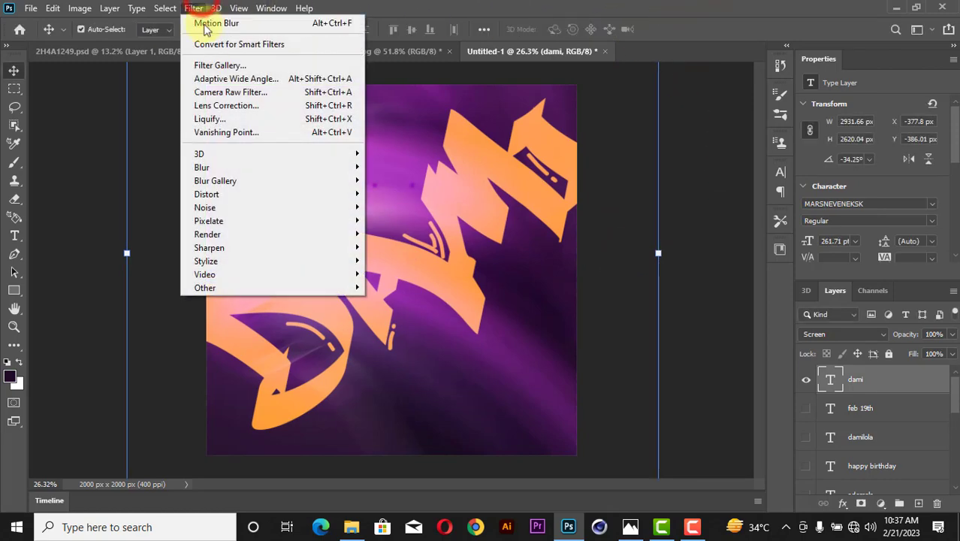
mouse_move(216, 166)
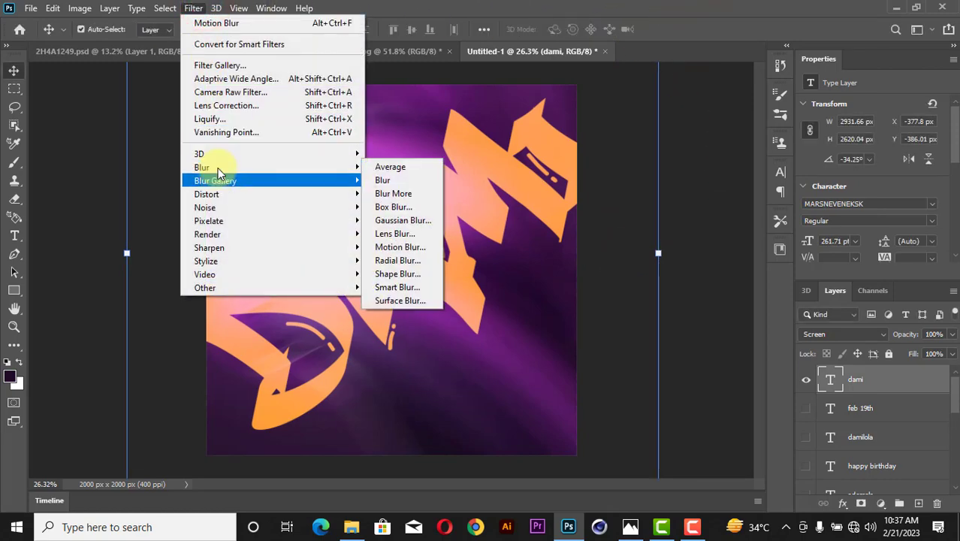
left_click(398, 220)
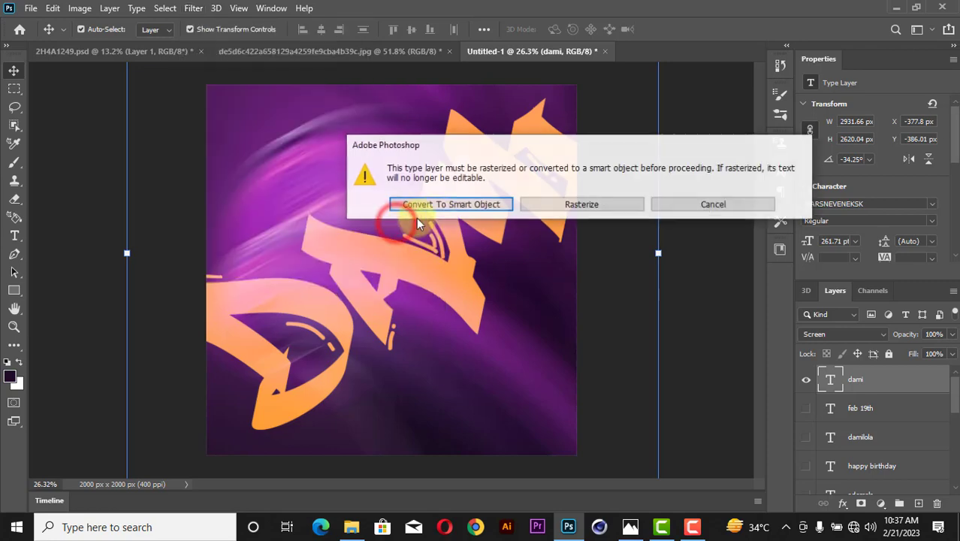
left_click(451, 205)
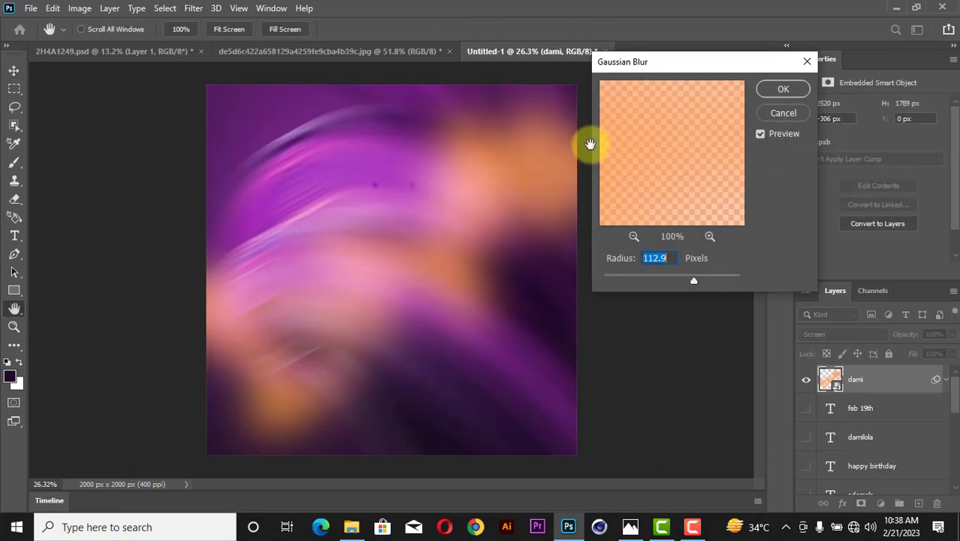
left_click(656, 281)
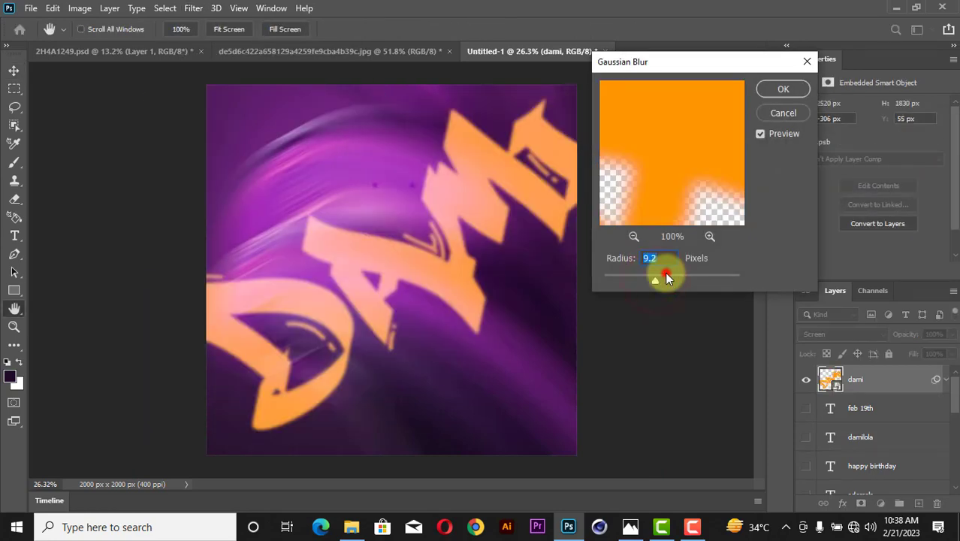
left_click(667, 278)
left_click(652, 281)
left_click(659, 279)
left_click(785, 91)
Widen the blurred lettering to about 109% and move its layer just above Layer 1.
key("v")
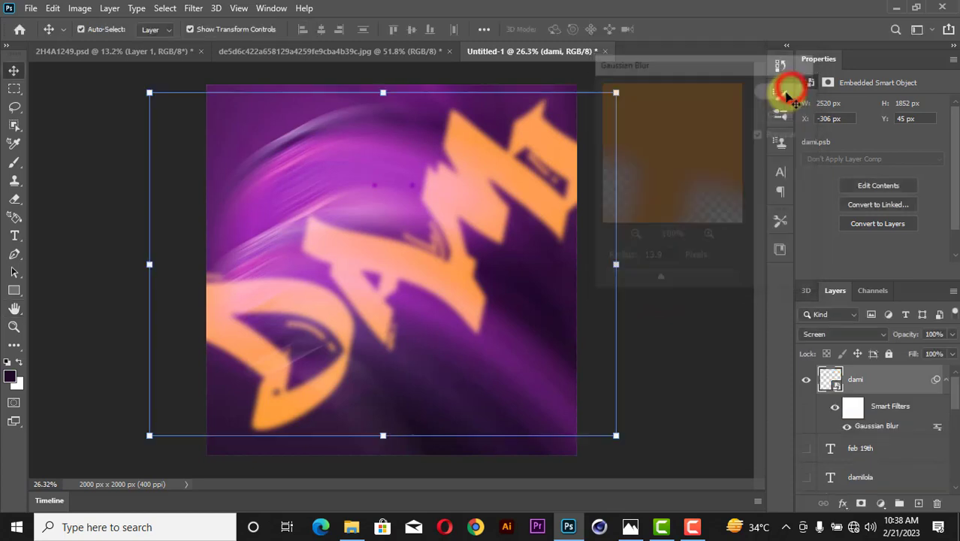
left_click(616, 264)
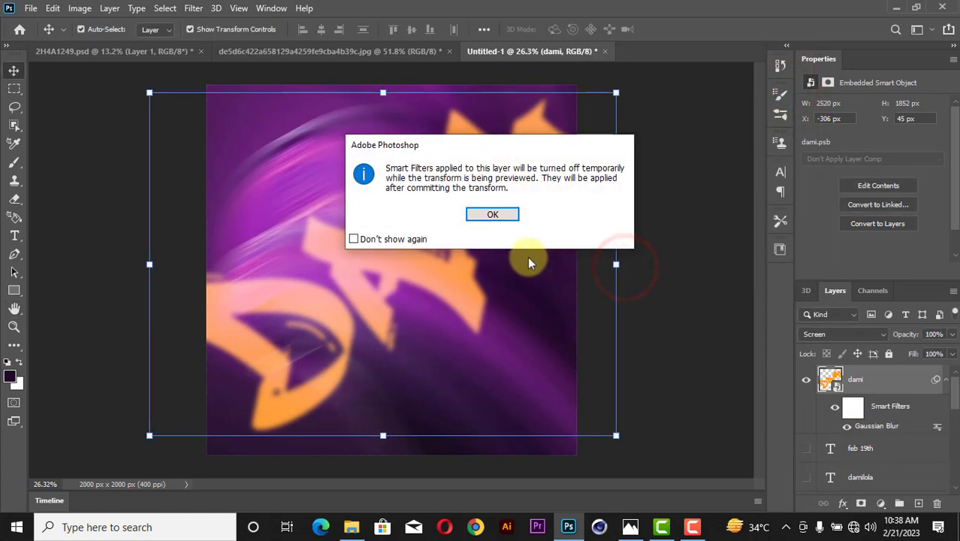
left_click(387, 239)
left_click(493, 214)
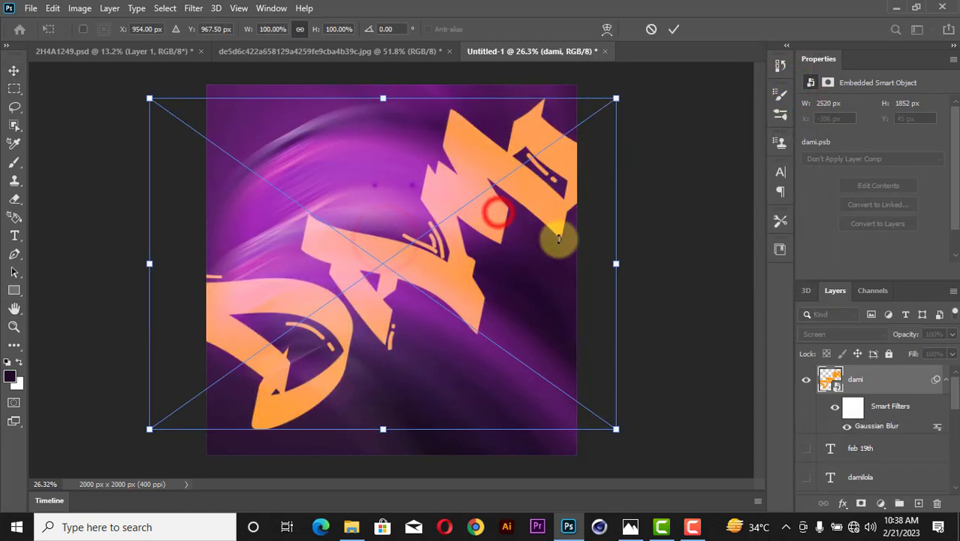
left_click_drag(618, 265, 638, 248)
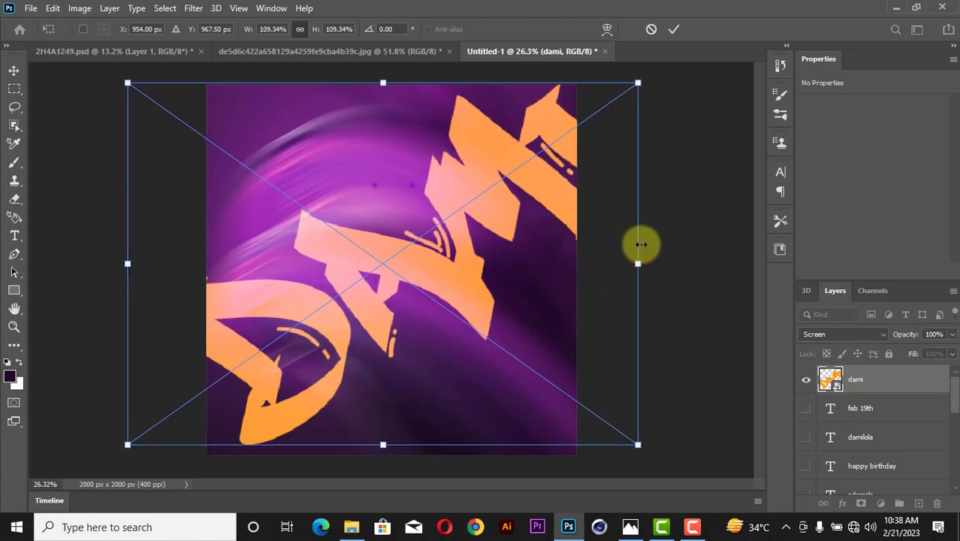
left_click(670, 27)
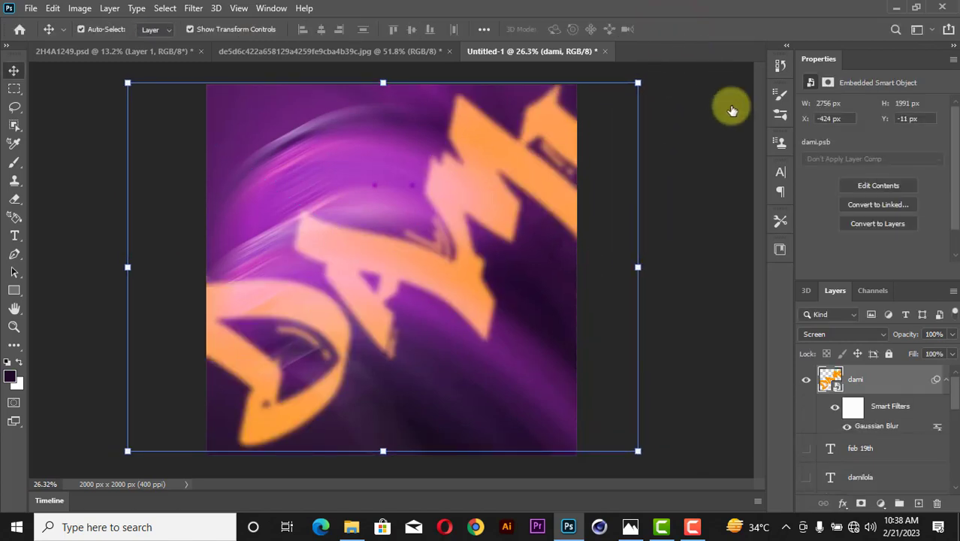
left_click_drag(945, 384, 868, 434)
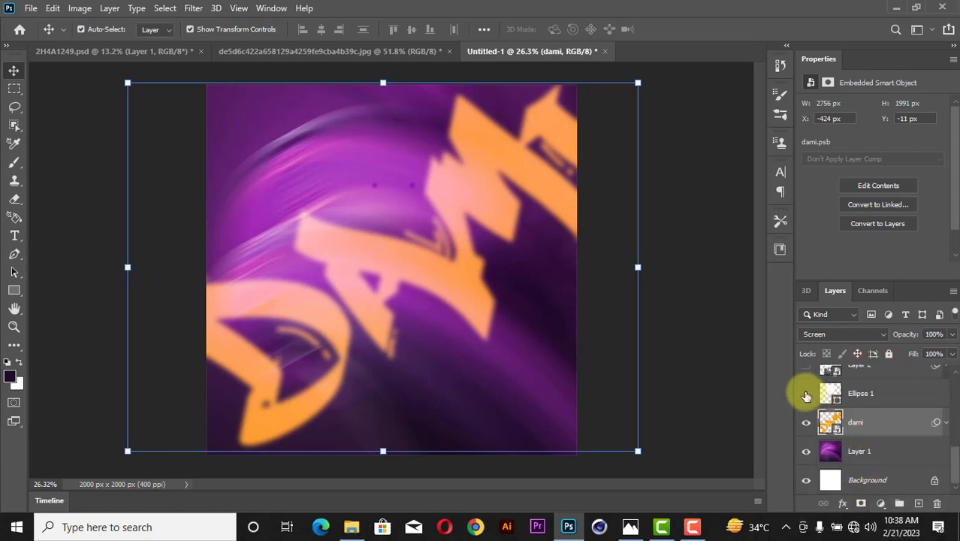
Show Ellipse 1, the B&W portrait, the purple shading, the name banner shapes and the FEB 19TH text.
left_click(806, 393)
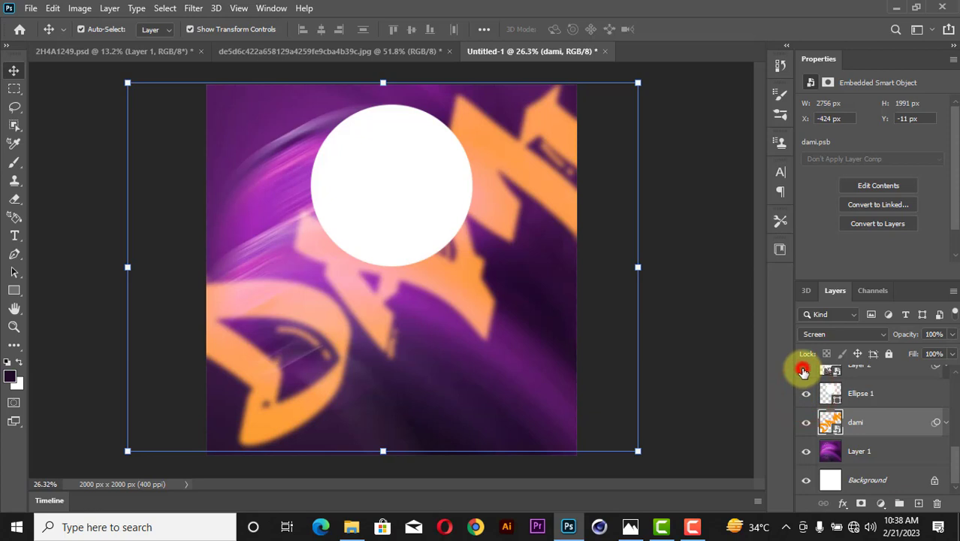
left_click(804, 371)
scroll(801, 372, "up", 2)
left_click(805, 453)
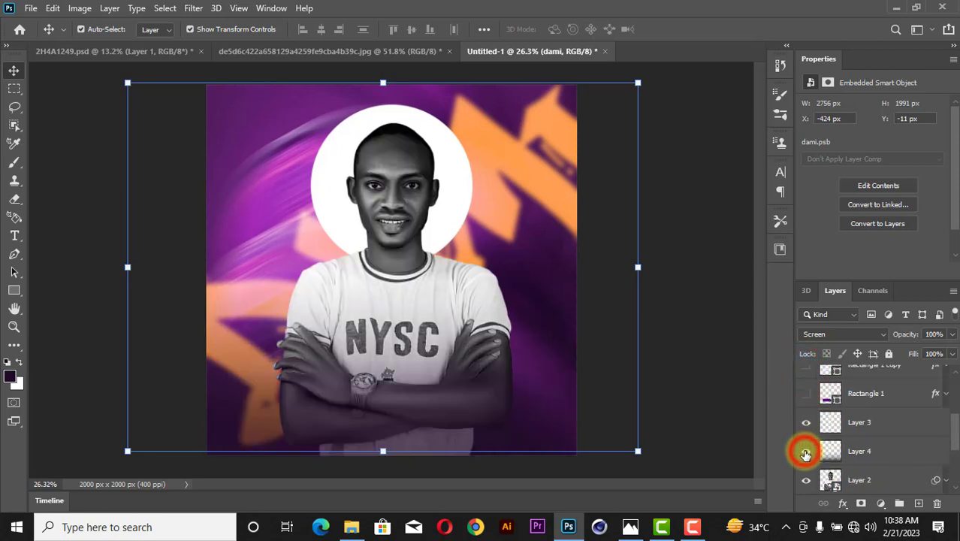
scroll(806, 454, "up", 1)
left_click_drag(806, 452, 810, 362)
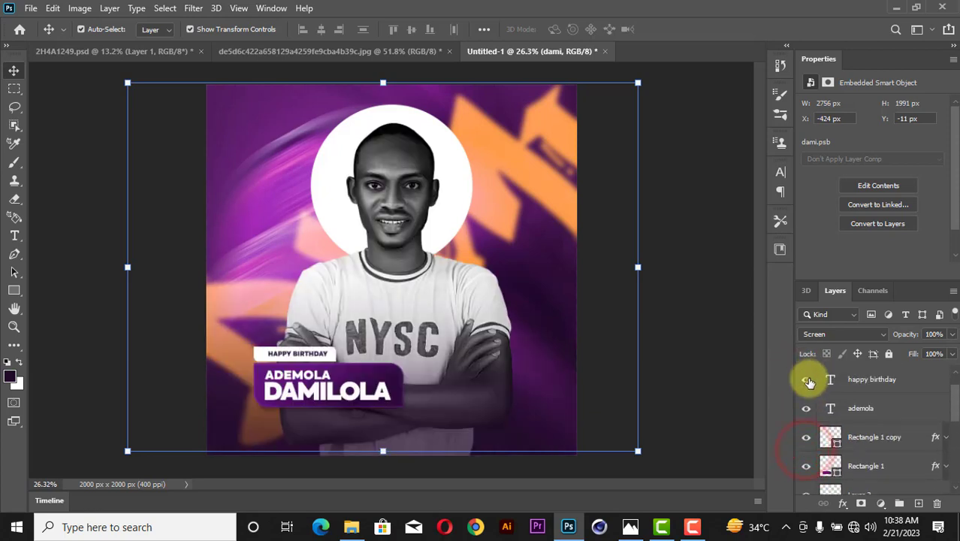
scroll(810, 383, "up", 2)
left_click(809, 380)
Lower the blurred dami layer's opacity to about 51%.
left_click(708, 245)
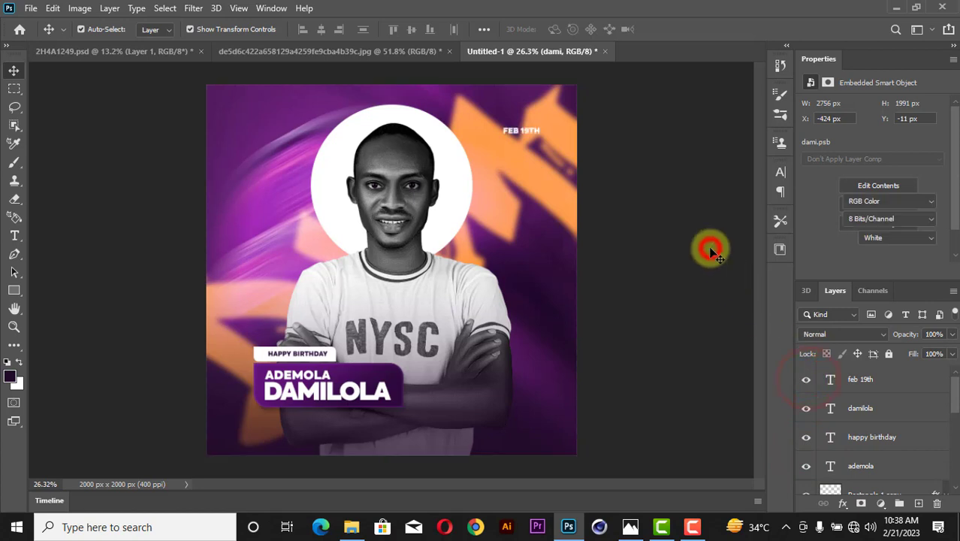
left_click(547, 195)
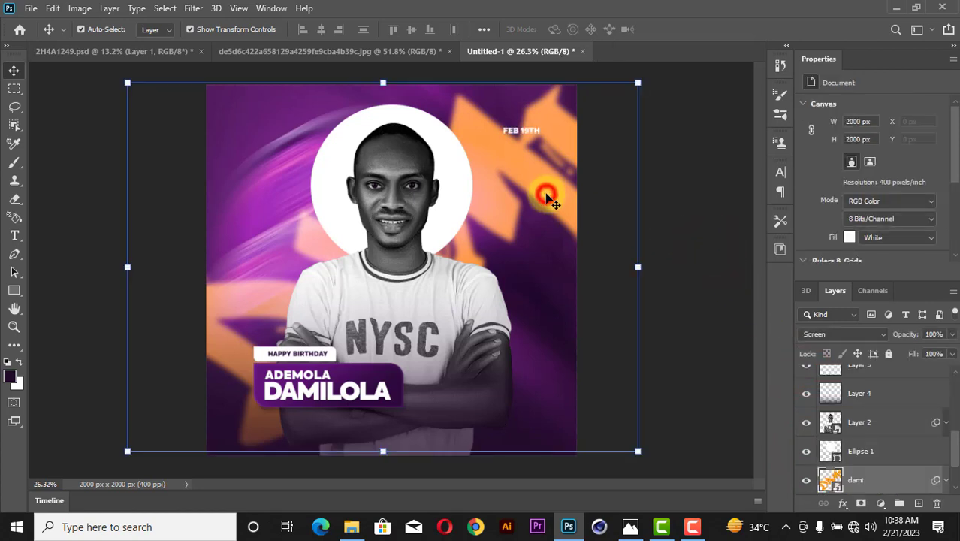
left_click(952, 333)
left_click_drag(951, 351, 920, 355)
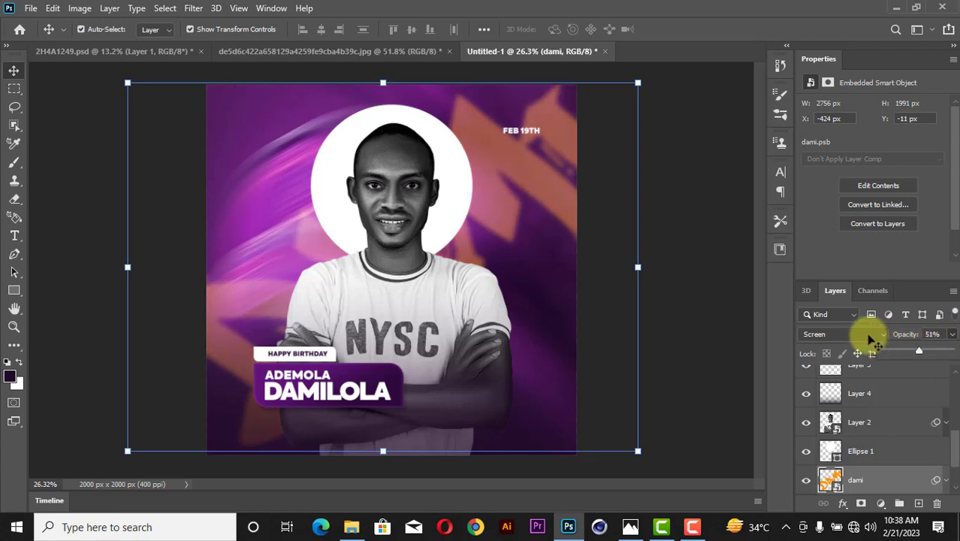
left_click(689, 281)
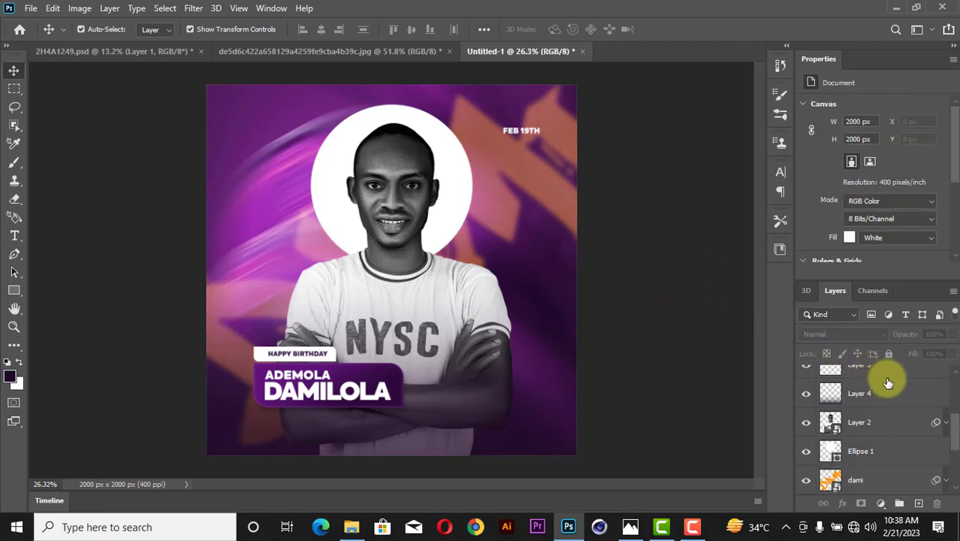
scroll(887, 383, "up", 3)
scroll(888, 383, "up", 2)
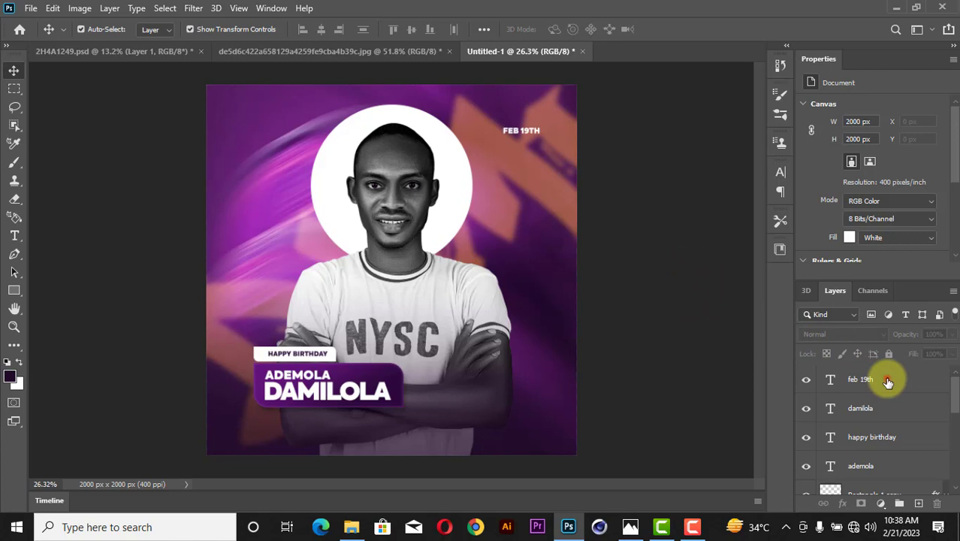
left_click(888, 382)
Add a new layer, set the brush to size 900 and the foreground colour to ffc600.
left_click(917, 504)
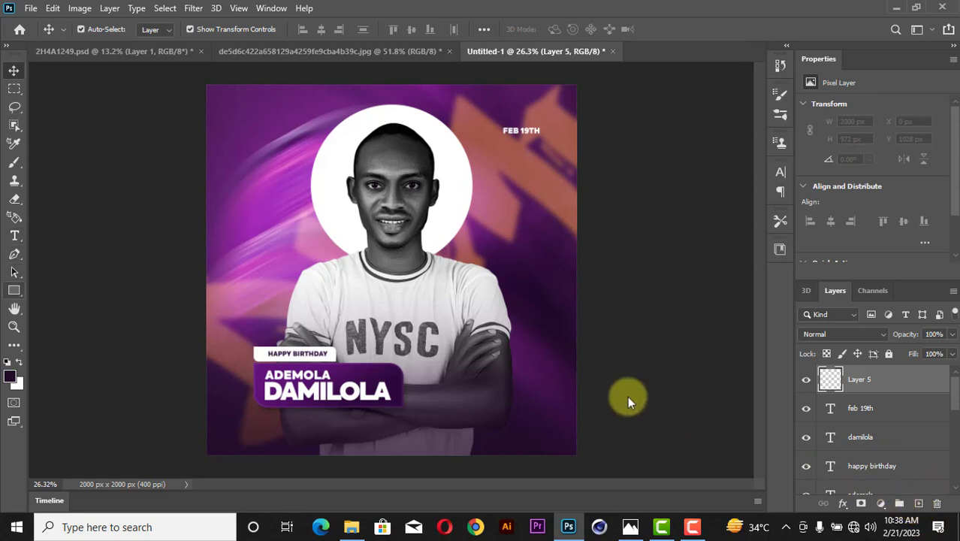
left_click(14, 164)
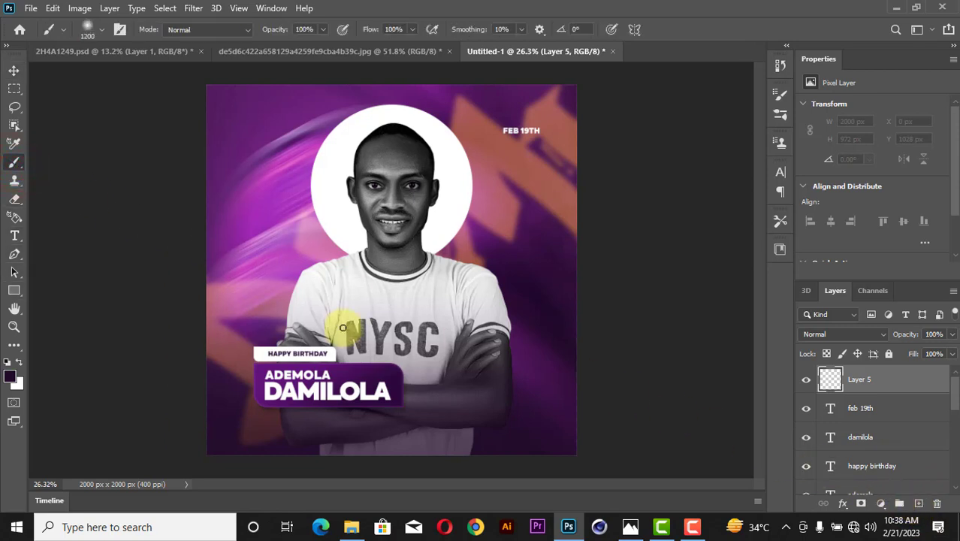
key("bracketright")
key("bracketleft")
key("bracketleft")
key("bracketleft")
key("bracketleft")
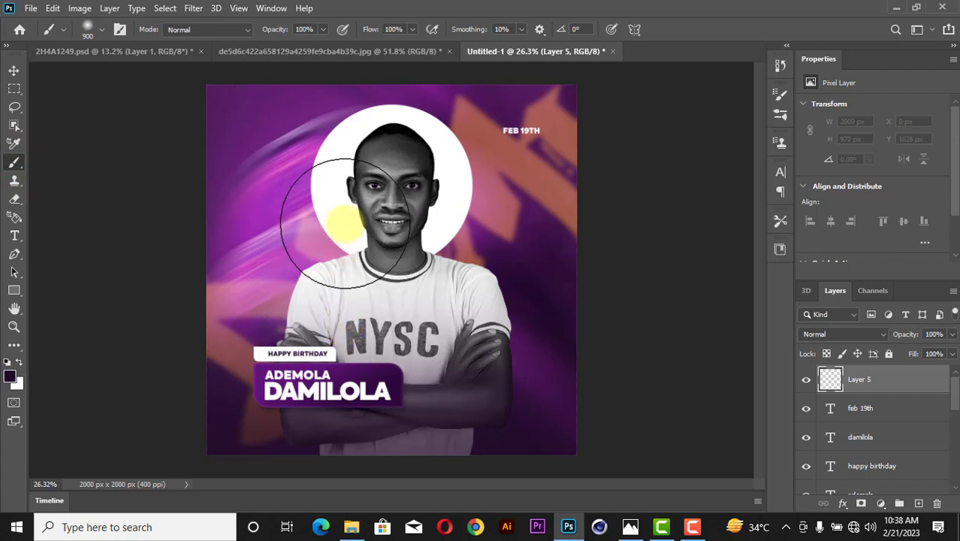
left_click(9, 374)
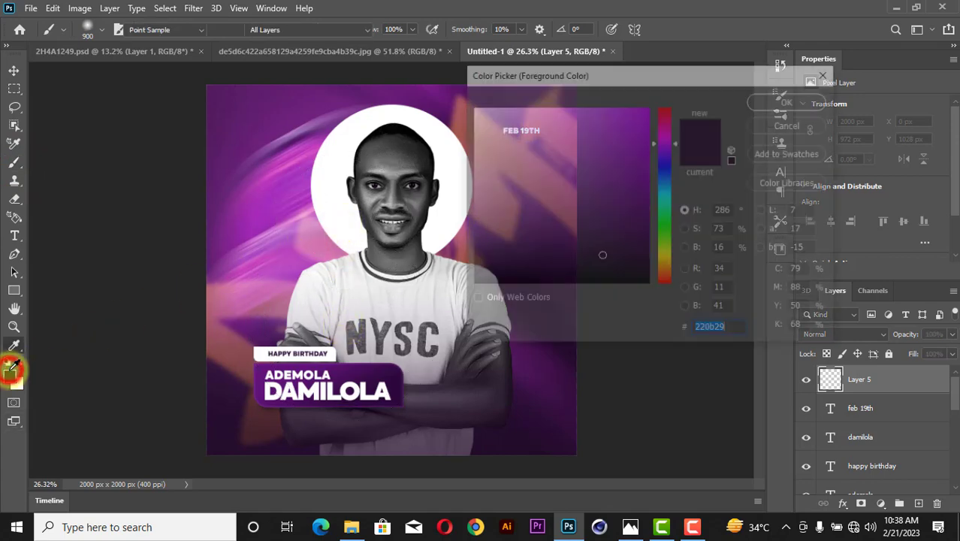
left_click(666, 258)
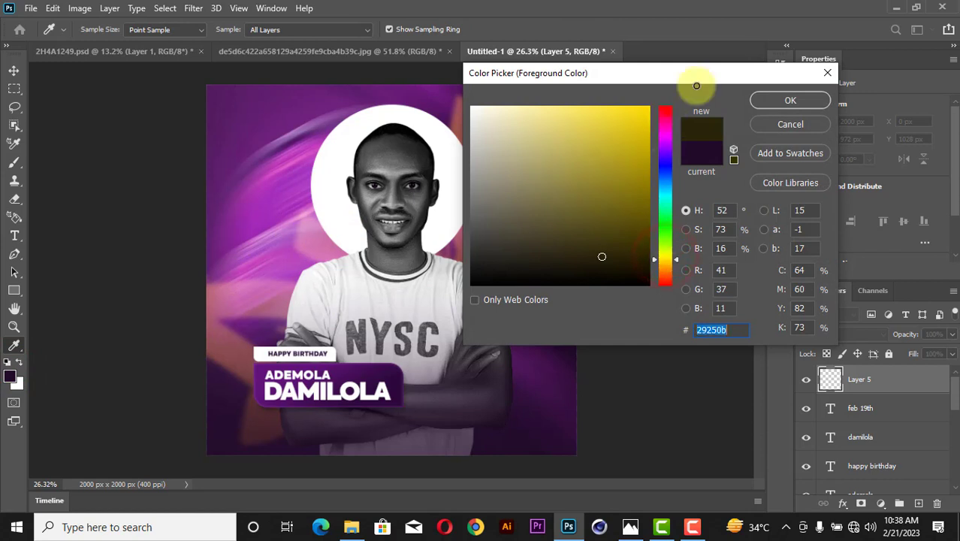
left_click(649, 106)
left_click_drag(668, 259, 669, 262)
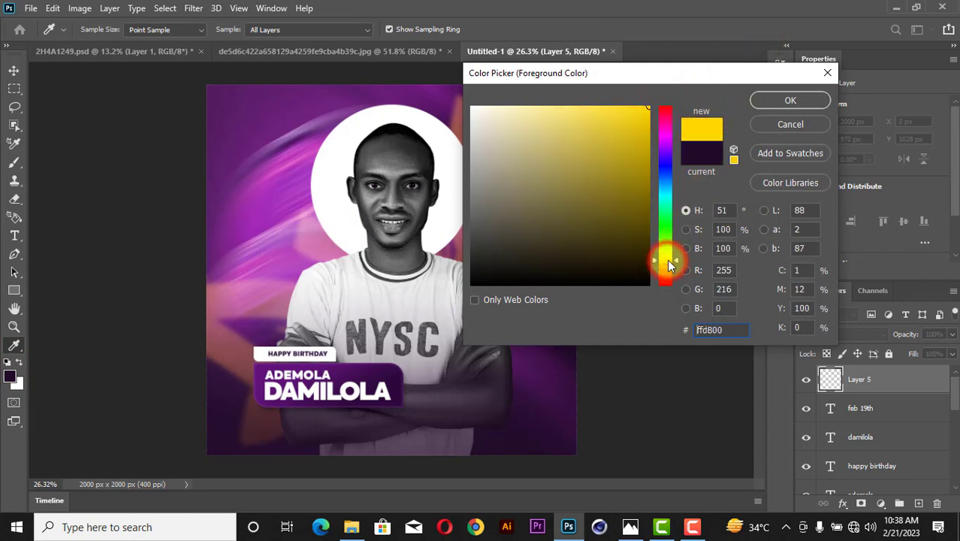
left_click(796, 101)
Paint a soft glow over the left side of the face and blend the layer in Screen.
key("b")
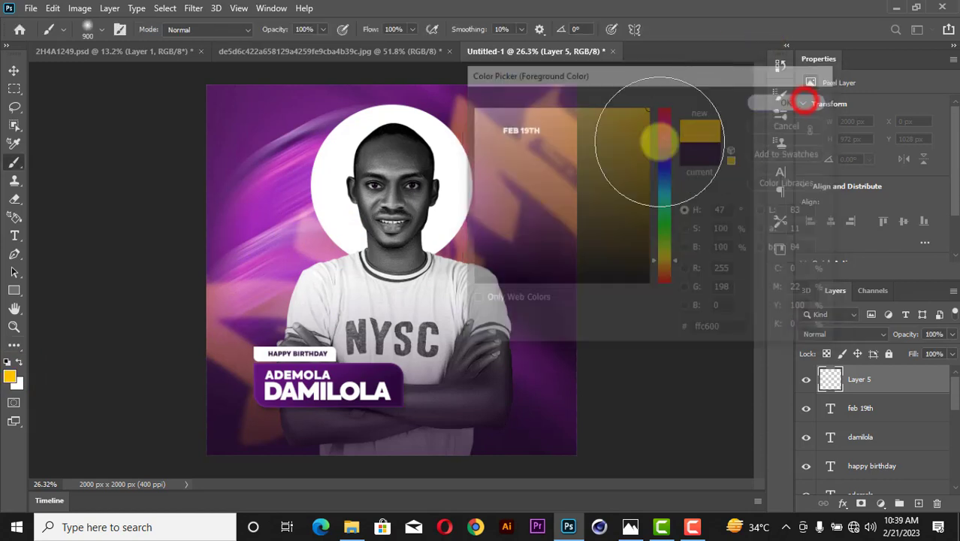
left_click(353, 231)
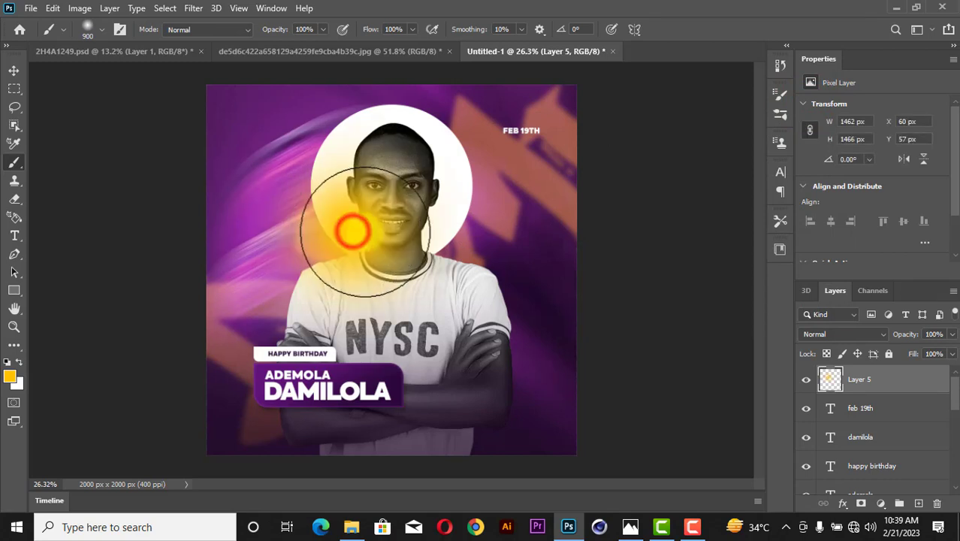
left_click(863, 333)
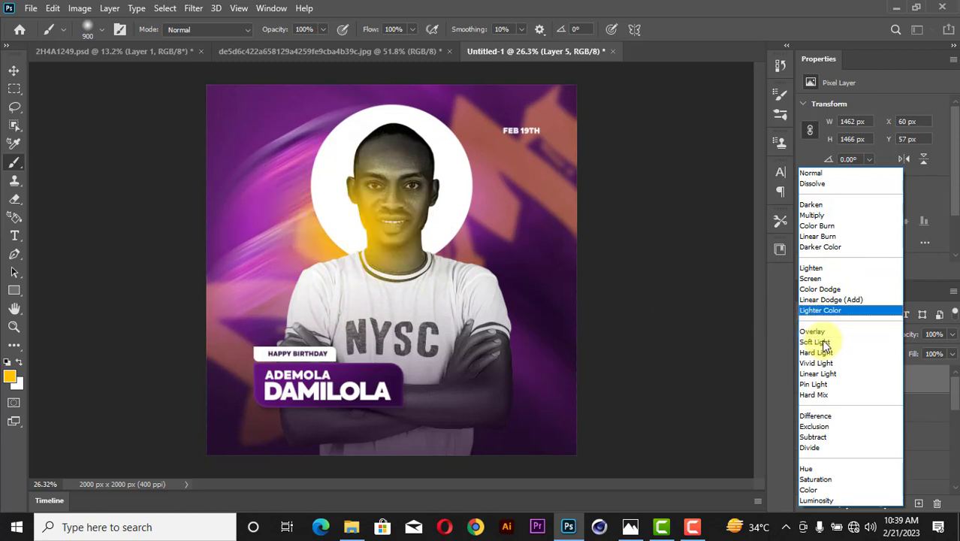
left_click(824, 280)
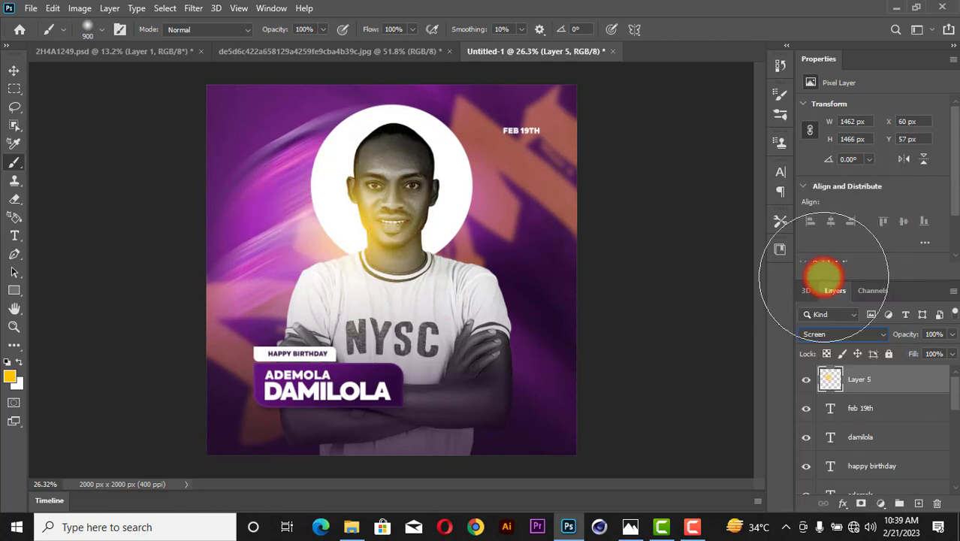
Scale Layer 5's glow to about 110%, shift it left, and lower its opacity to 61%.
left_click(16, 71)
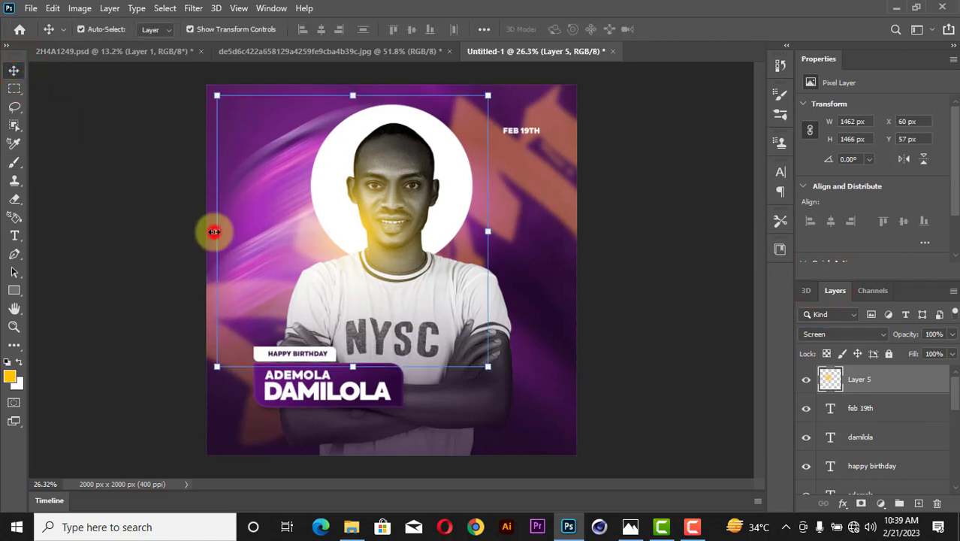
left_click_drag(214, 231, 197, 248)
mouse_move(407, 245)
left_mouse_down()
mouse_move(391, 256)
mouse_move(398, 248)
left_mouse_up()
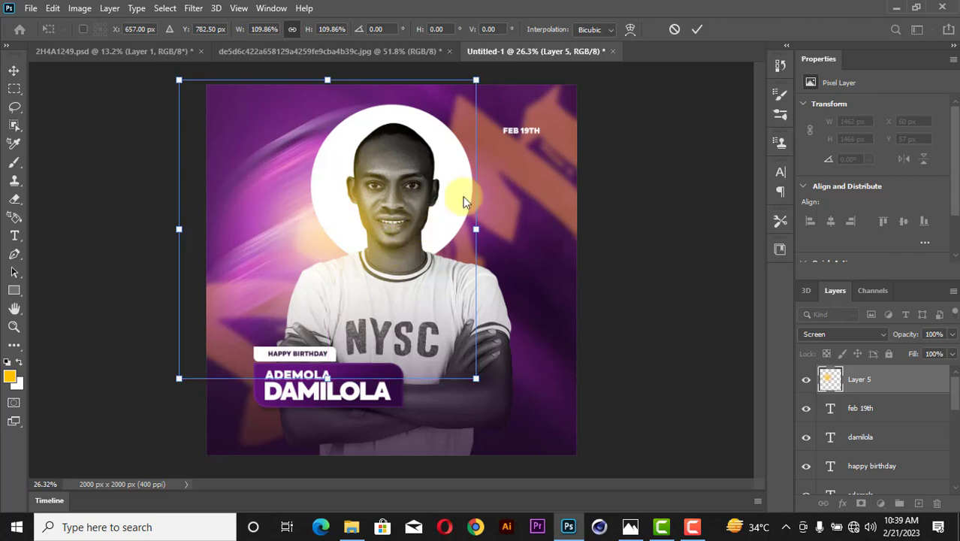
left_click(697, 29)
left_click_drag(953, 336, 915, 359)
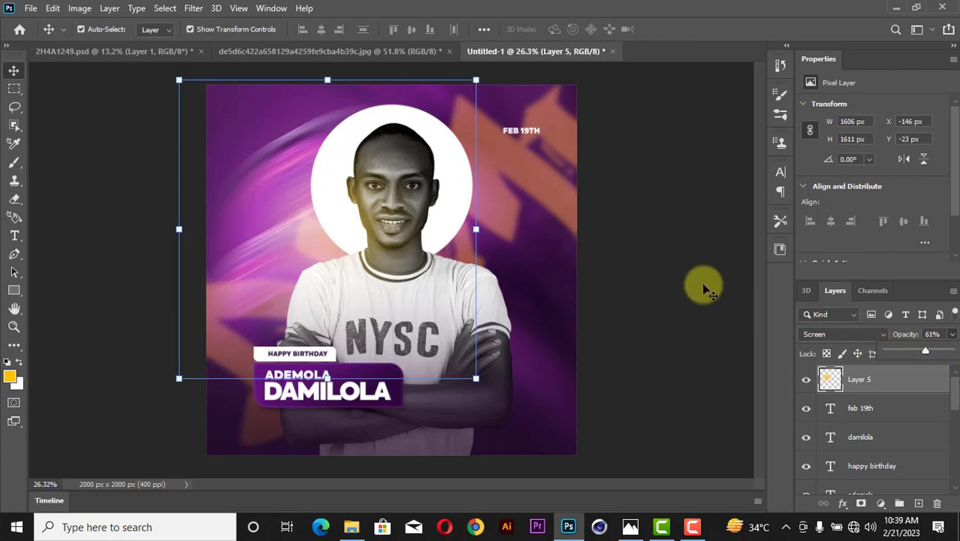
left_click(676, 278)
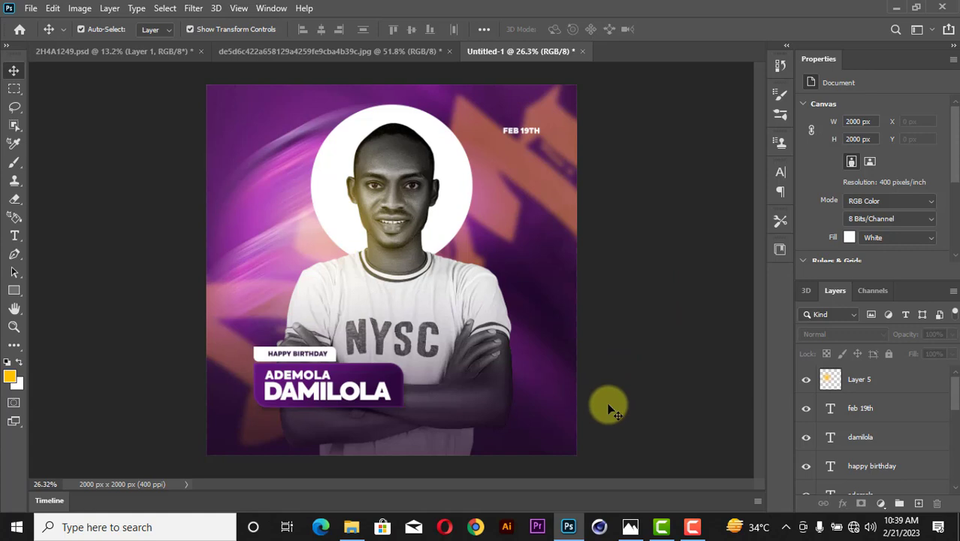
left_click(642, 237)
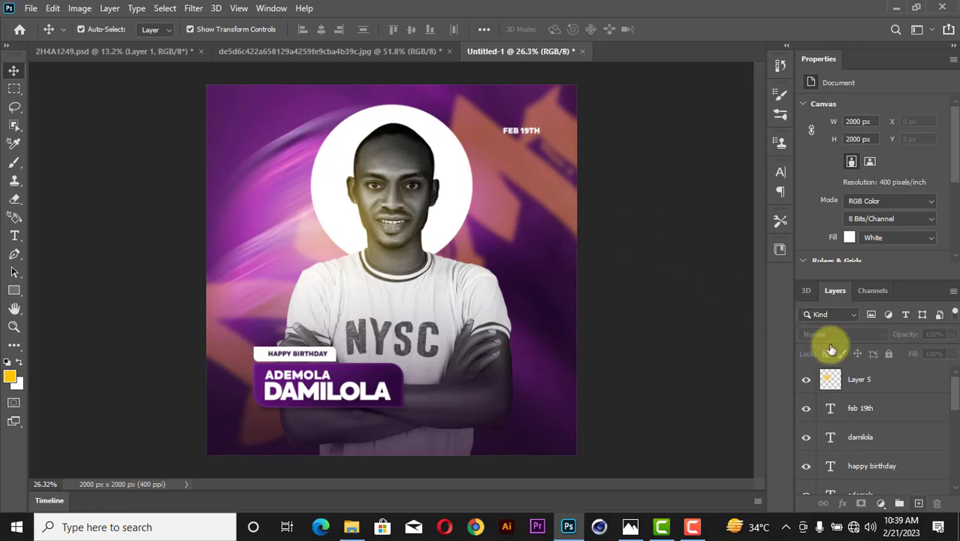
left_click(884, 381)
Add a Gradient fill layer starting from the Foreground to Background preset.
left_click(881, 503)
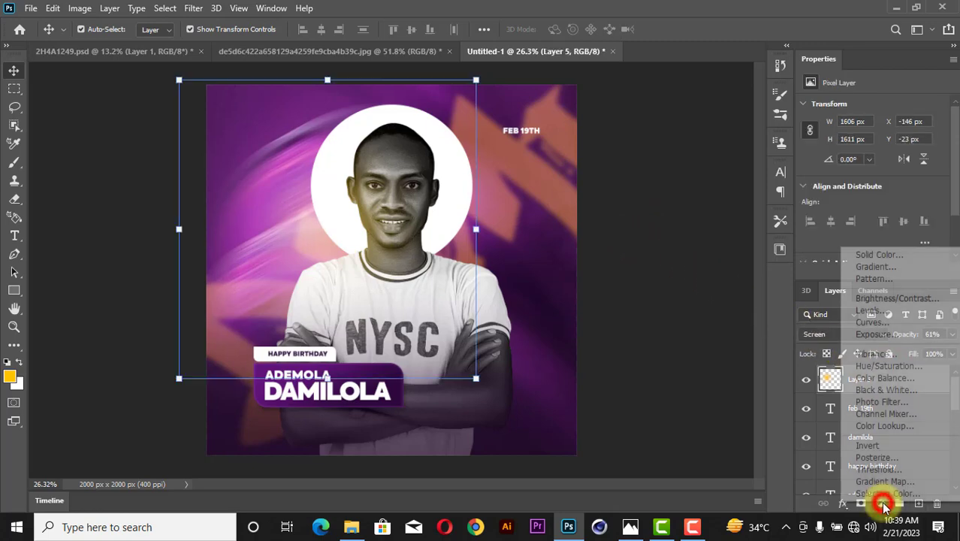
left_click(872, 267)
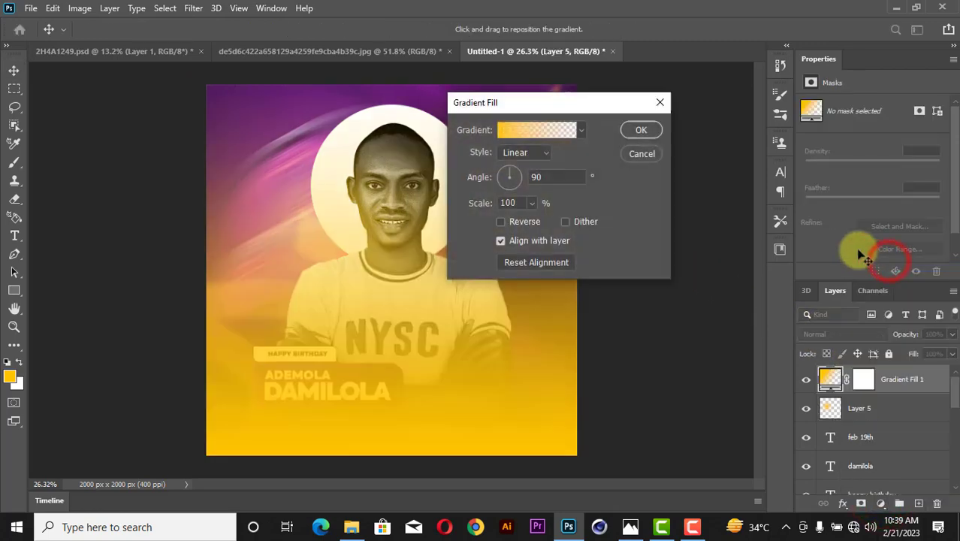
left_click(505, 129)
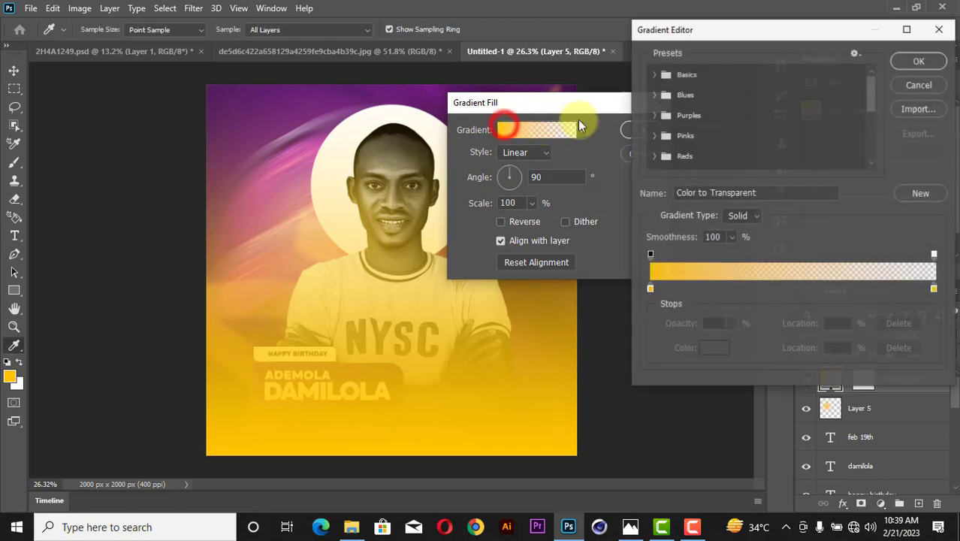
left_click(653, 115)
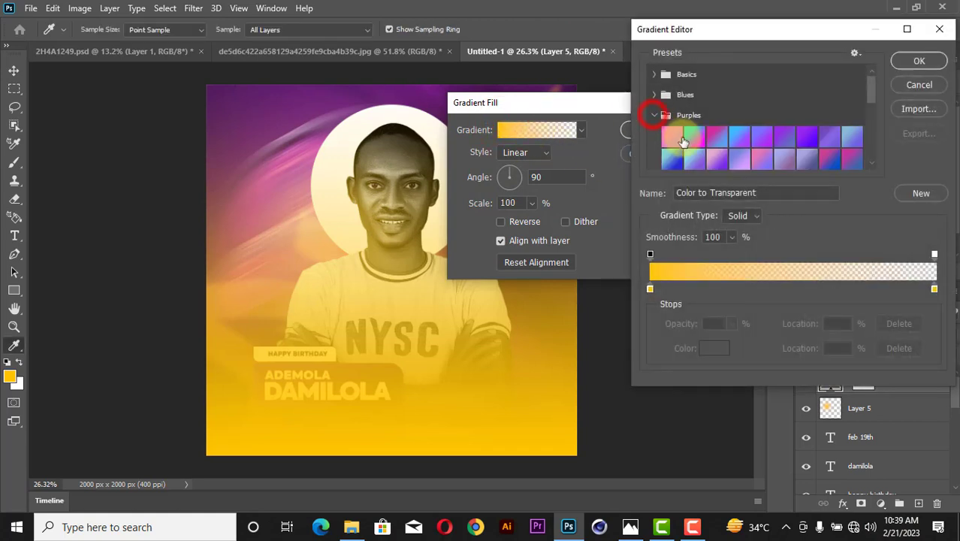
left_click(654, 74)
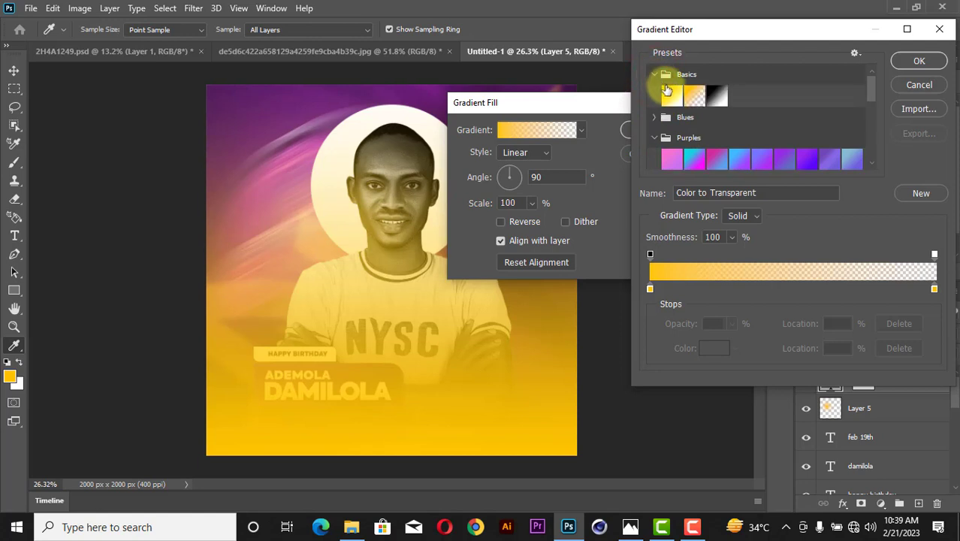
left_click(669, 93)
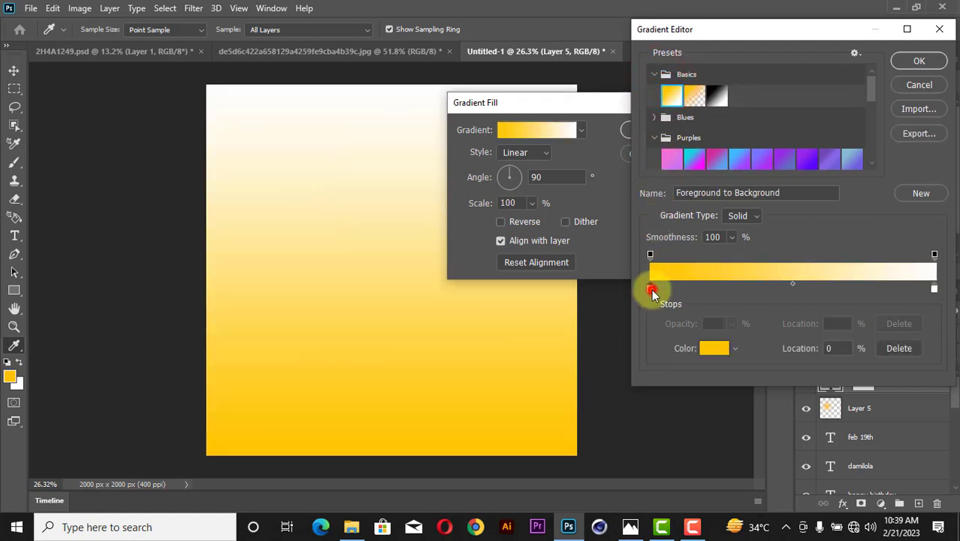
Make the gradient's left stop magenta and its right stop a dark purple.
left_click(710, 347)
left_click(585, 203)
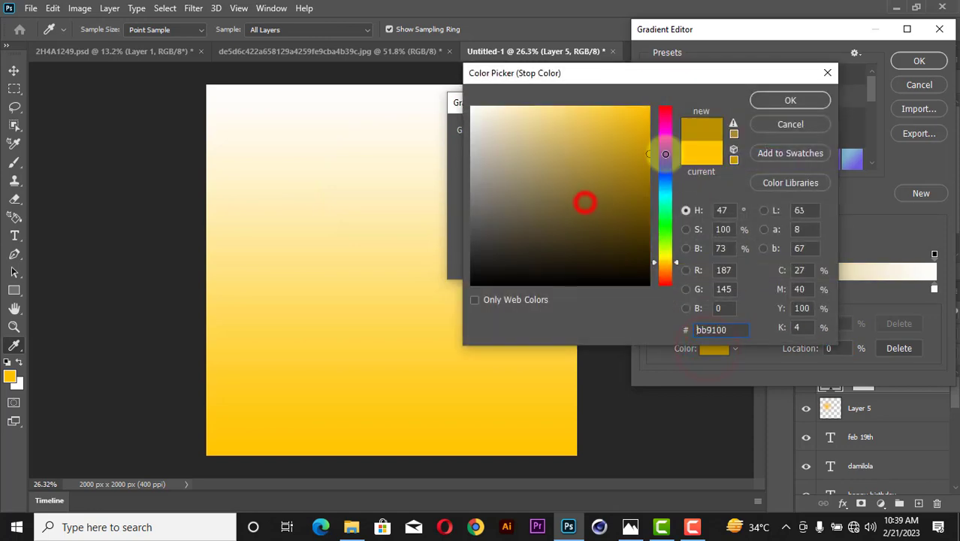
left_click_drag(666, 184, 673, 137)
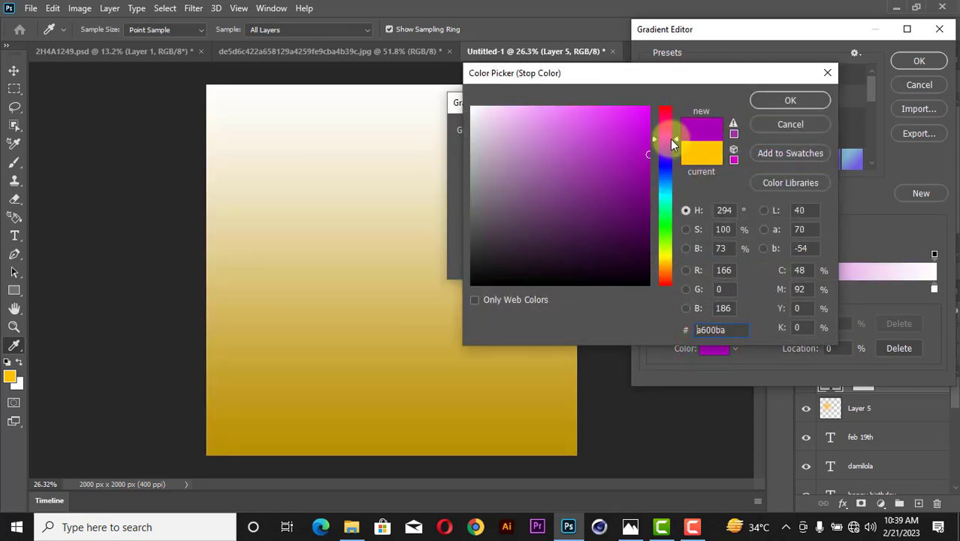
left_click(790, 100)
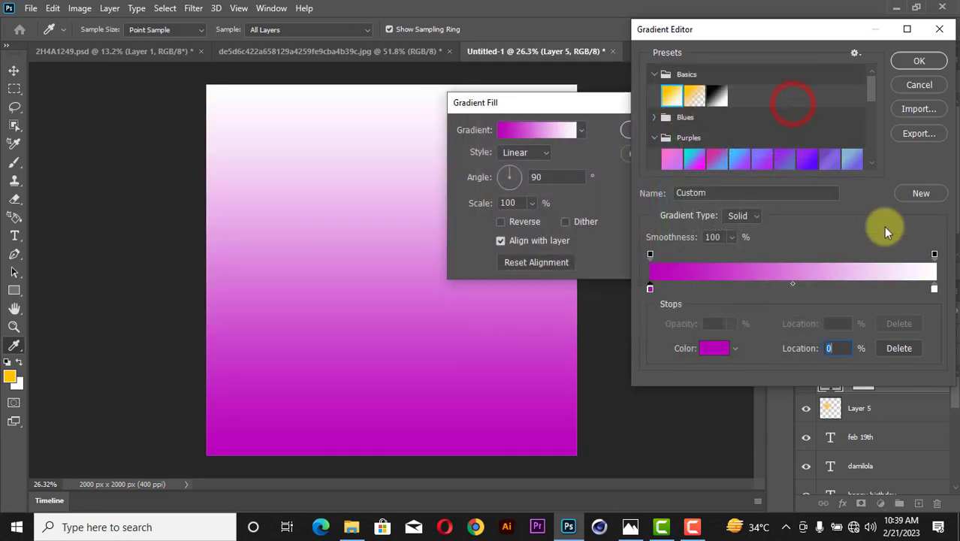
left_click(932, 290)
left_click(713, 348)
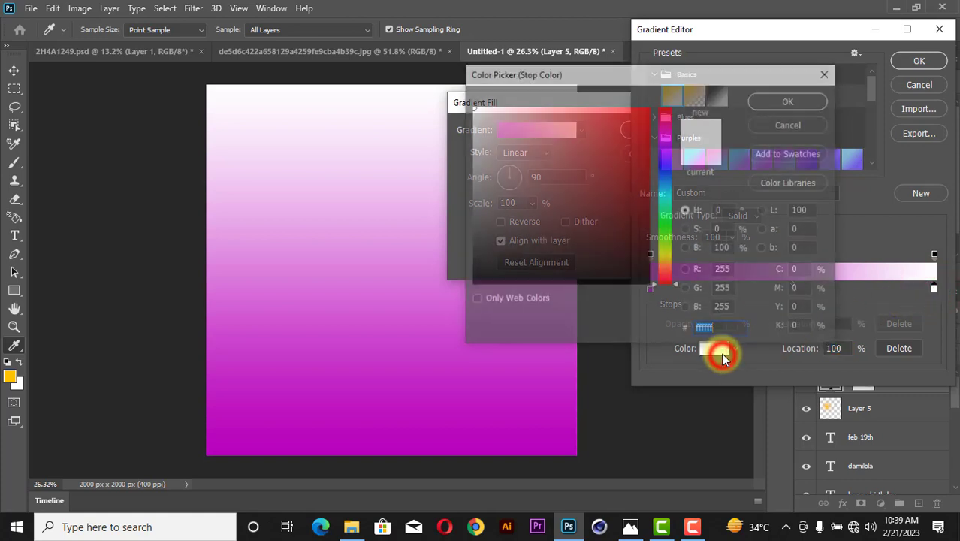
left_click(662, 165)
left_click_drag(625, 215, 646, 277)
left_click_drag(664, 157, 663, 143)
mouse_move(626, 232)
left_mouse_down()
mouse_move(643, 211)
mouse_move(668, 205)
mouse_move(652, 237)
left_mouse_up()
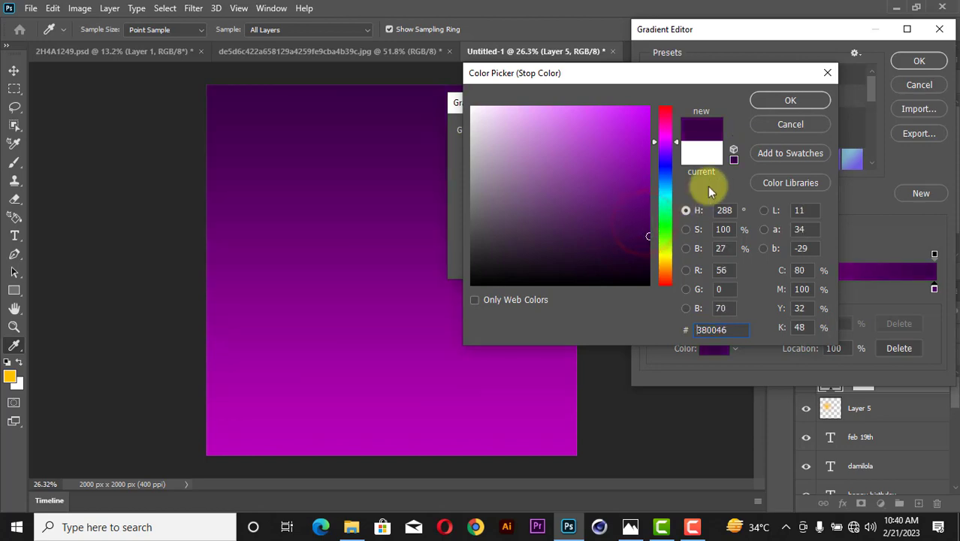
left_click(774, 102)
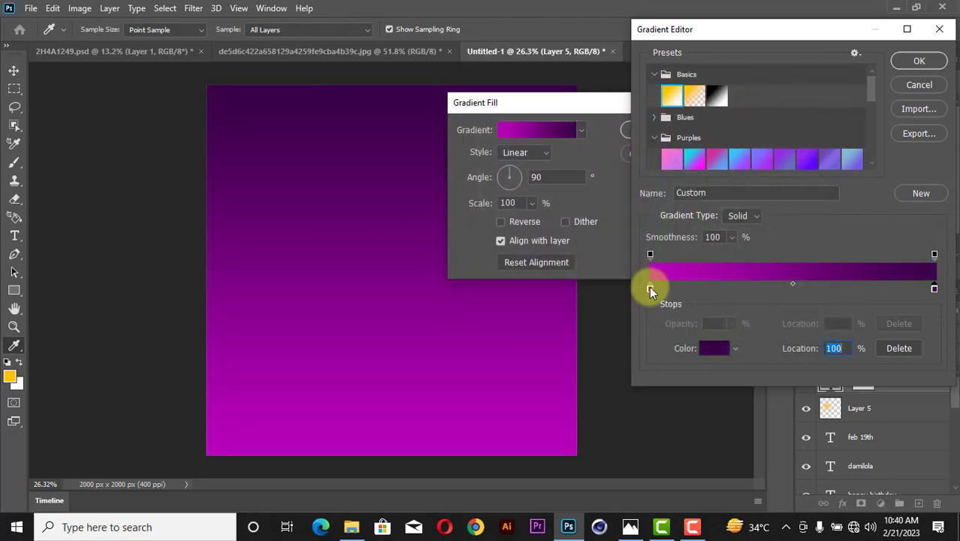
Darken the left stop to 870089 and add a matching magenta stop at 74%.
left_click(649, 286)
left_click(714, 348)
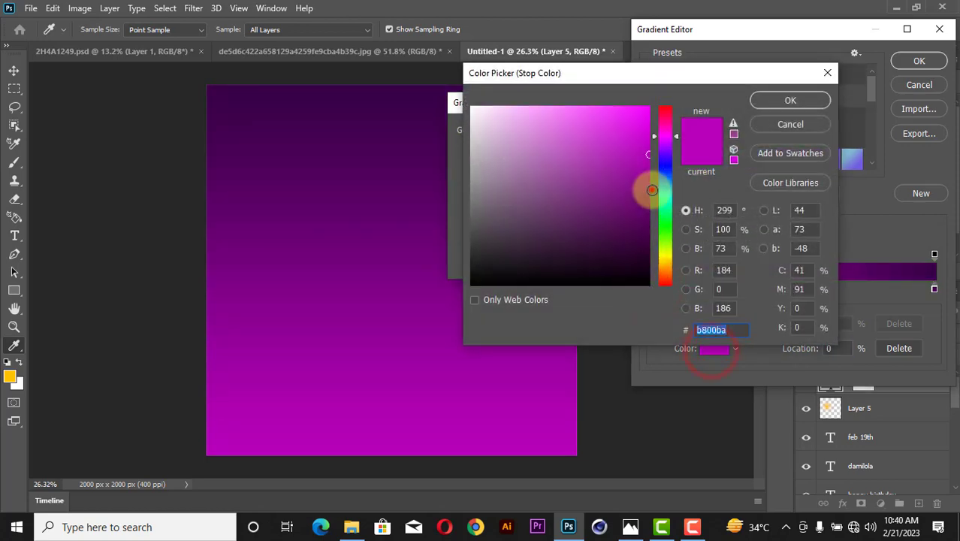
left_click_drag(652, 190, 654, 189)
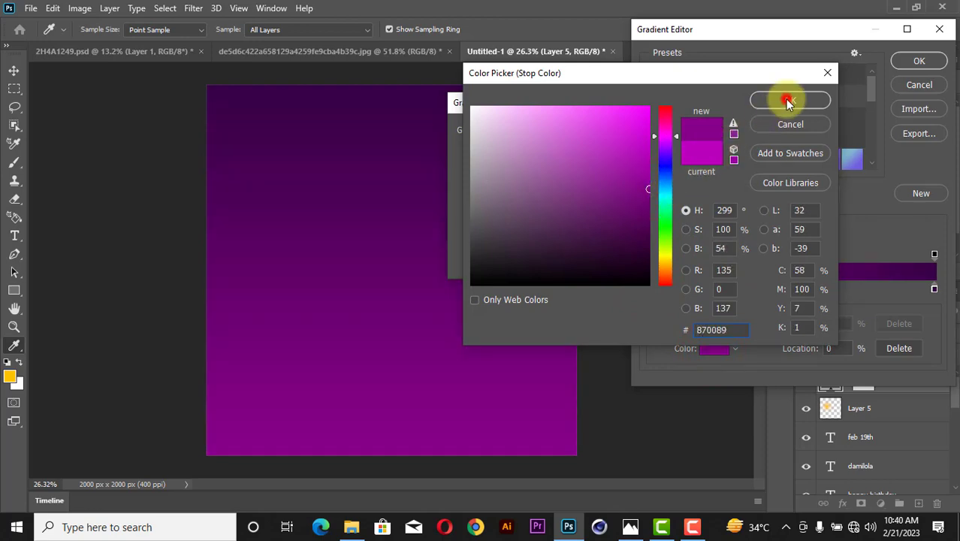
left_click(788, 101)
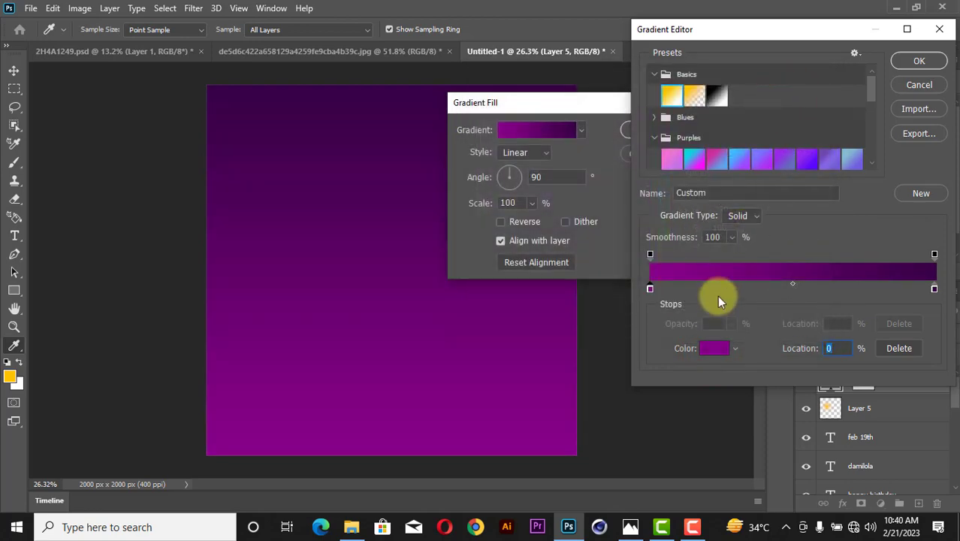
left_click(713, 348)
left_click(734, 328)
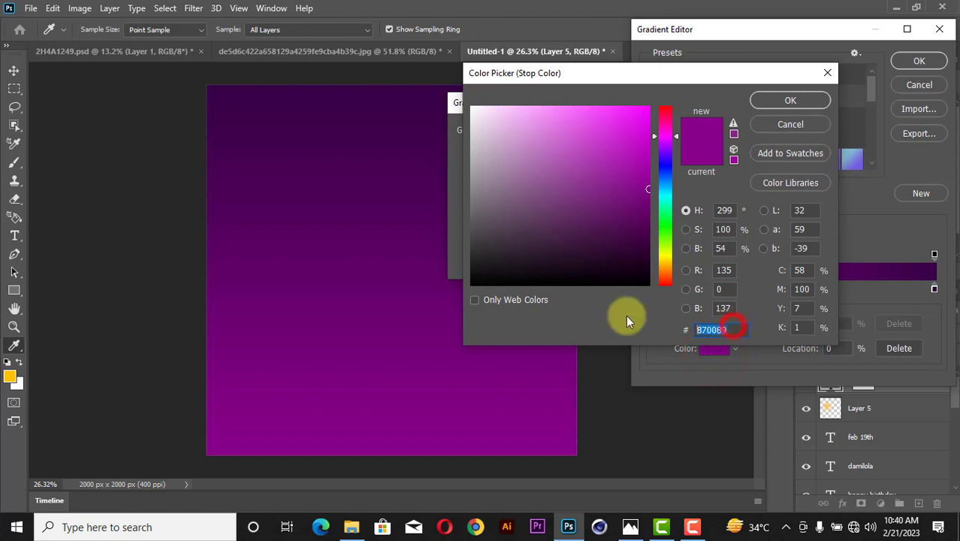
left_click(798, 102)
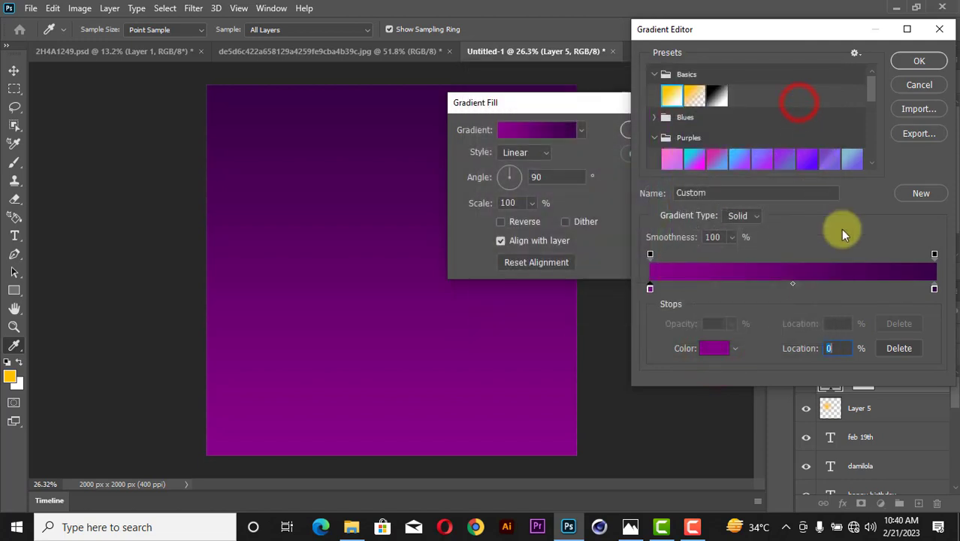
left_click(860, 284)
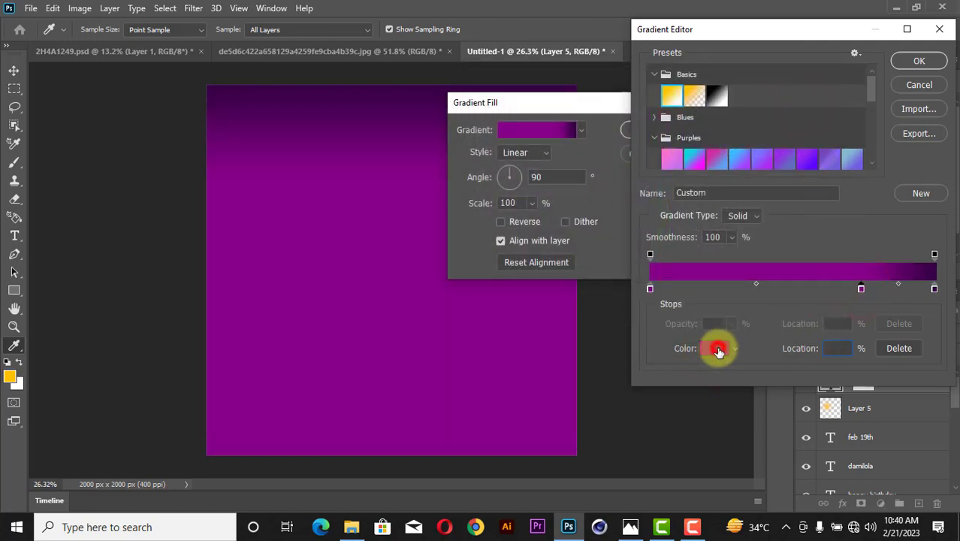
left_click(719, 350)
type("870089")
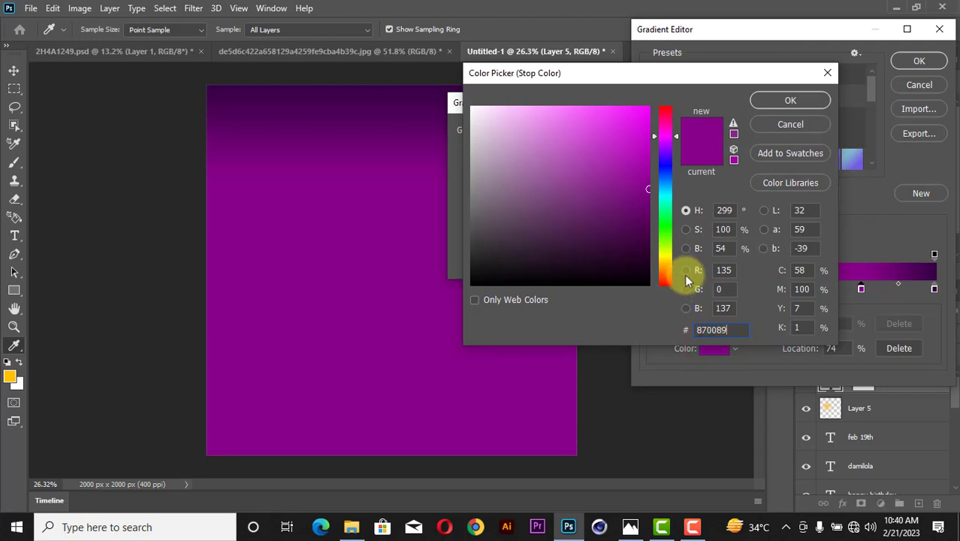
left_click(790, 100)
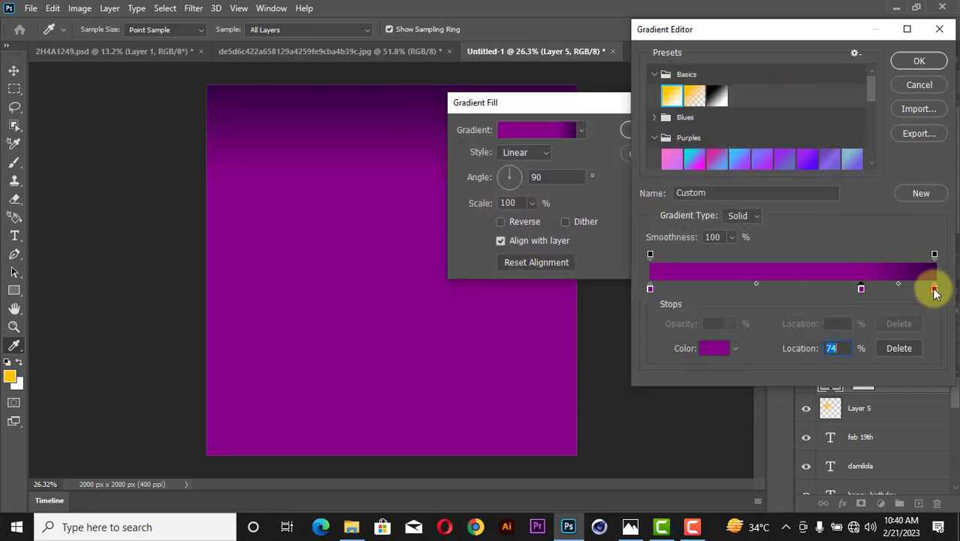
Add a dark purple stop at 37% and move the magenta stop to about 70%.
left_click(934, 290)
left_click(719, 348)
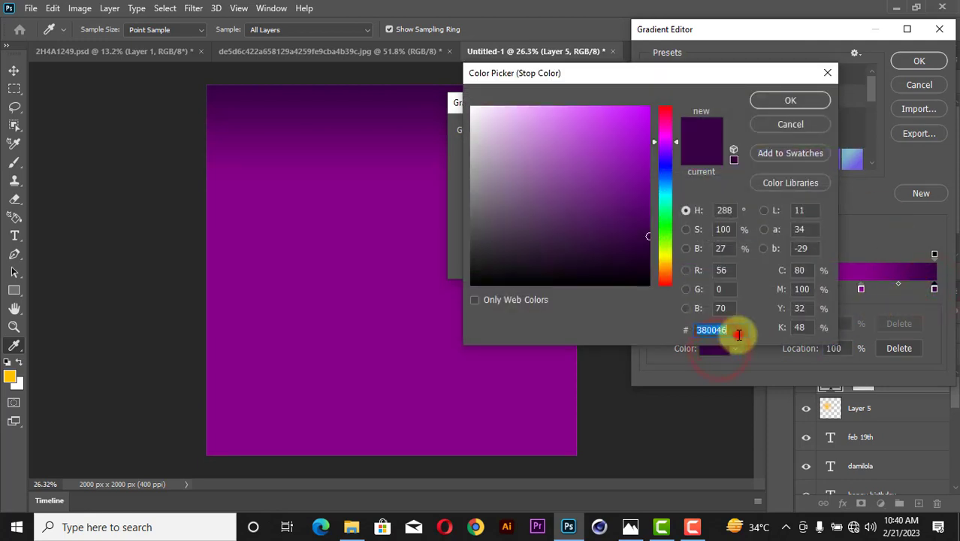
left_click(791, 100)
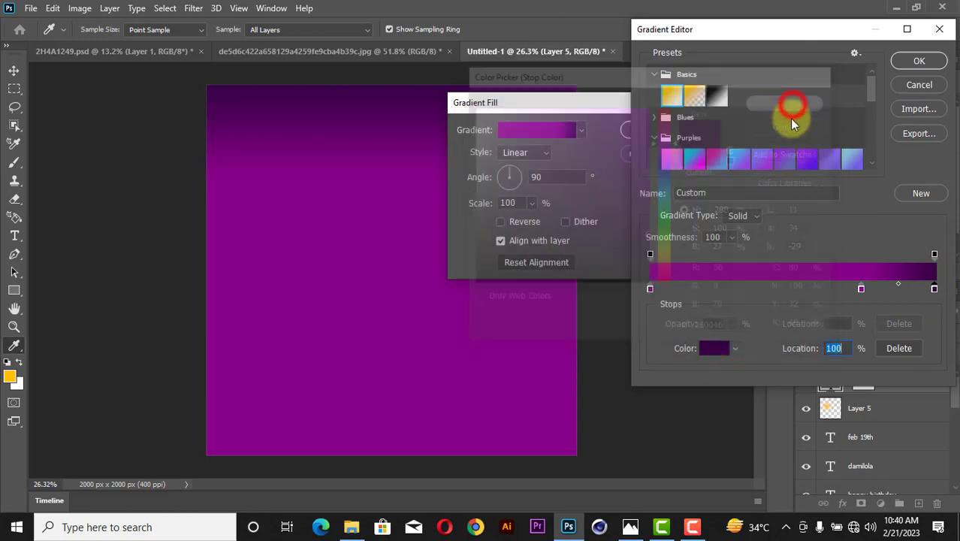
left_click(759, 288)
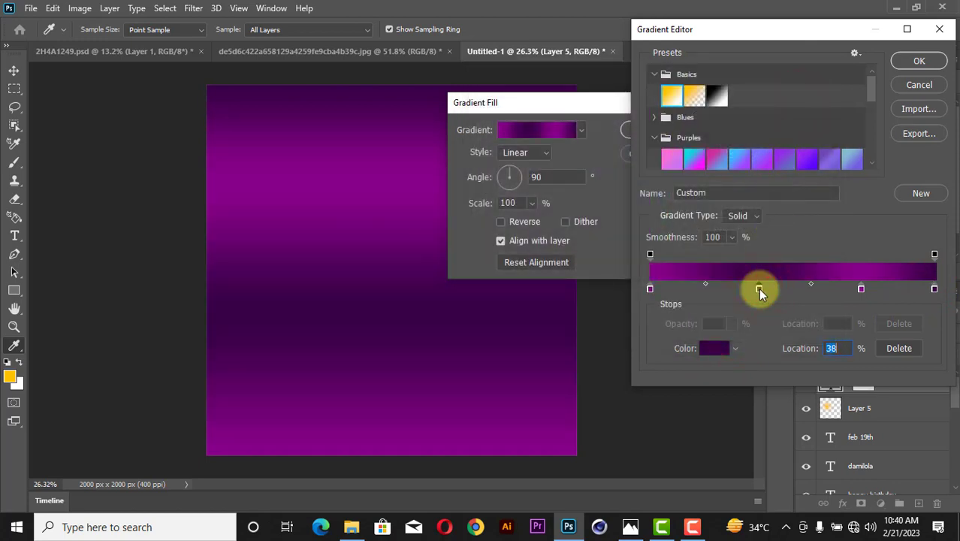
left_click_drag(759, 289, 754, 288)
left_click_drag(862, 290, 858, 290)
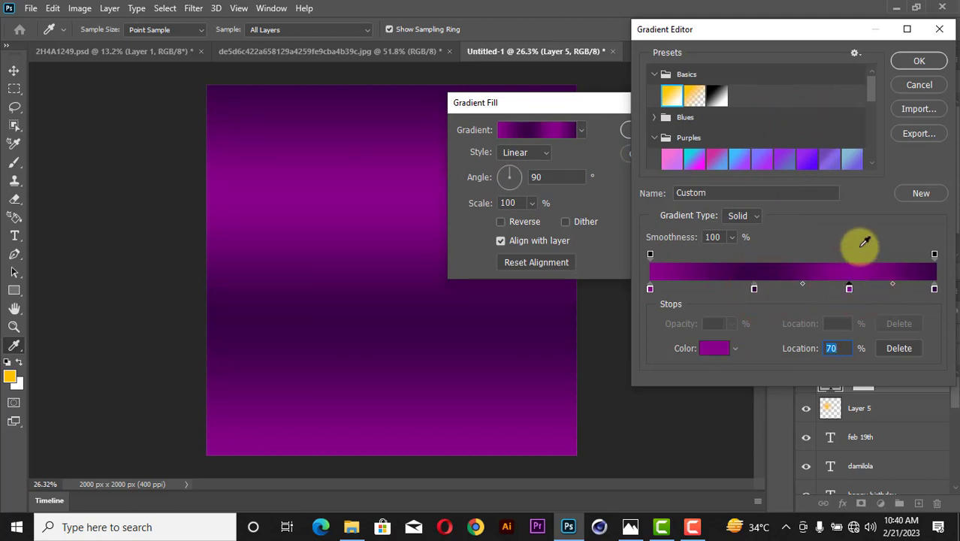
Set the gradient angle to about 125° and apply the fill layer.
left_click(919, 61)
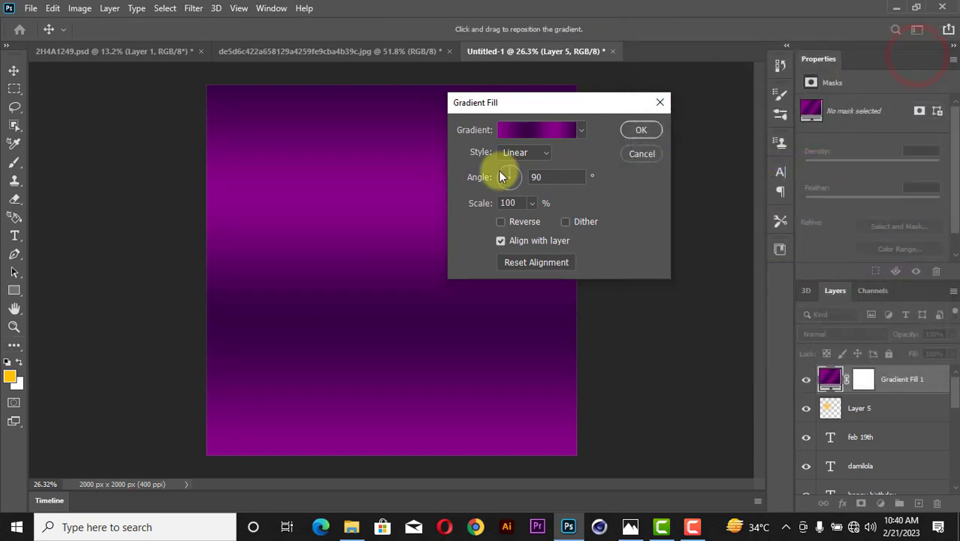
mouse_move(504, 175)
left_mouse_down()
mouse_move(498, 171)
mouse_move(508, 174)
left_mouse_up()
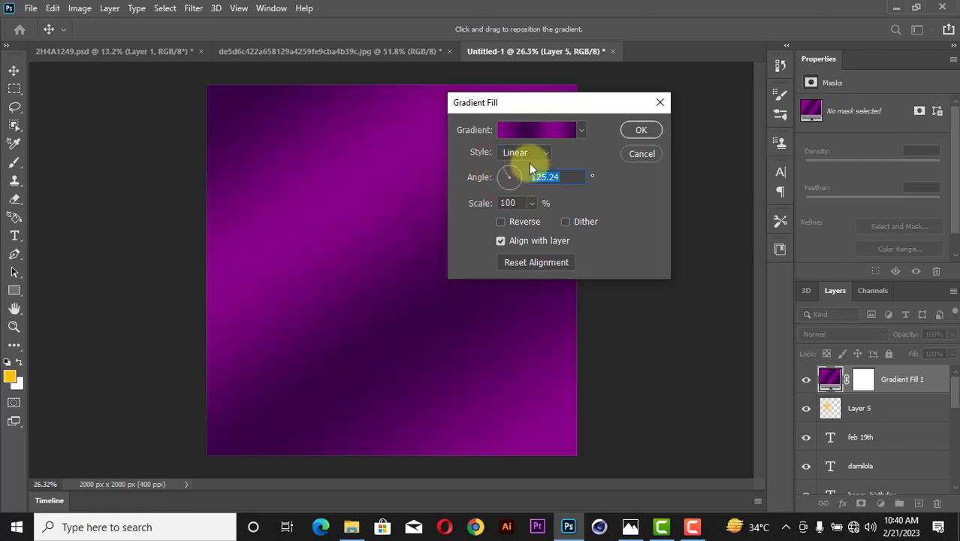
left_click(642, 131)
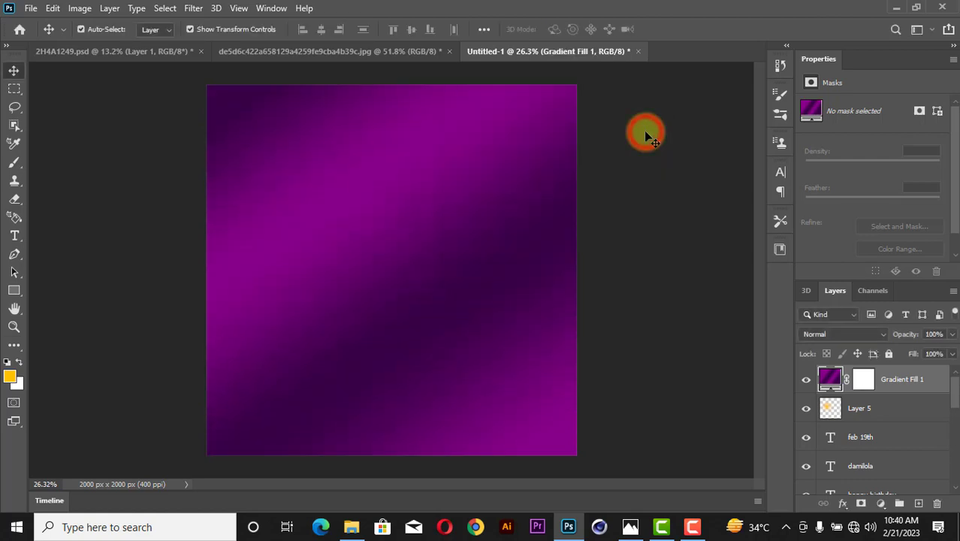
Set Gradient Fill 1 to Screen at 48% opacity and move it just above Layer 2.
left_click(842, 335)
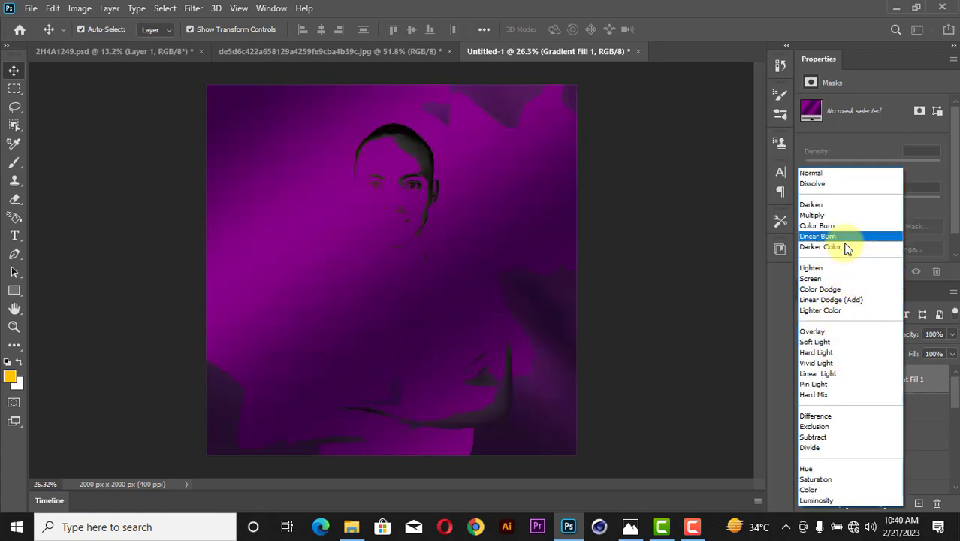
key("Down")
key("Down")
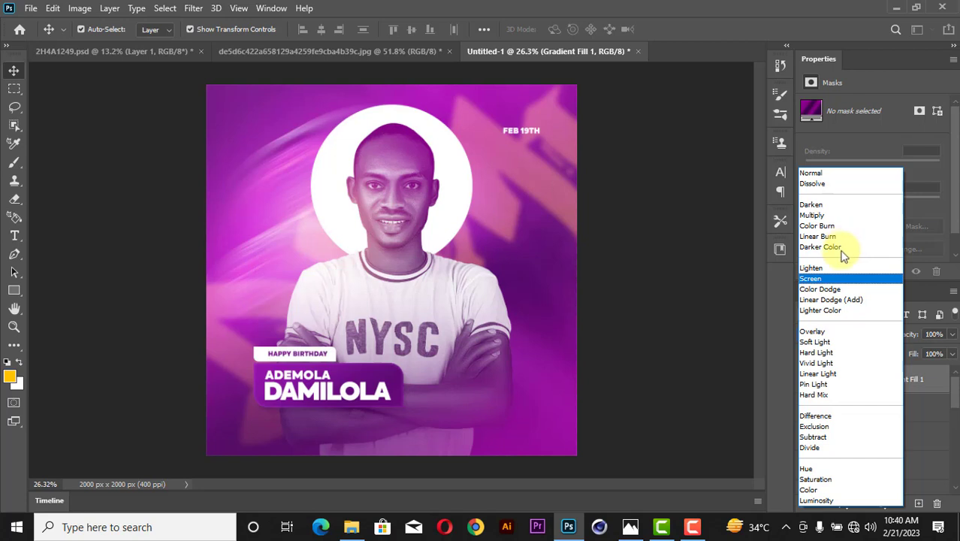
left_click(830, 281)
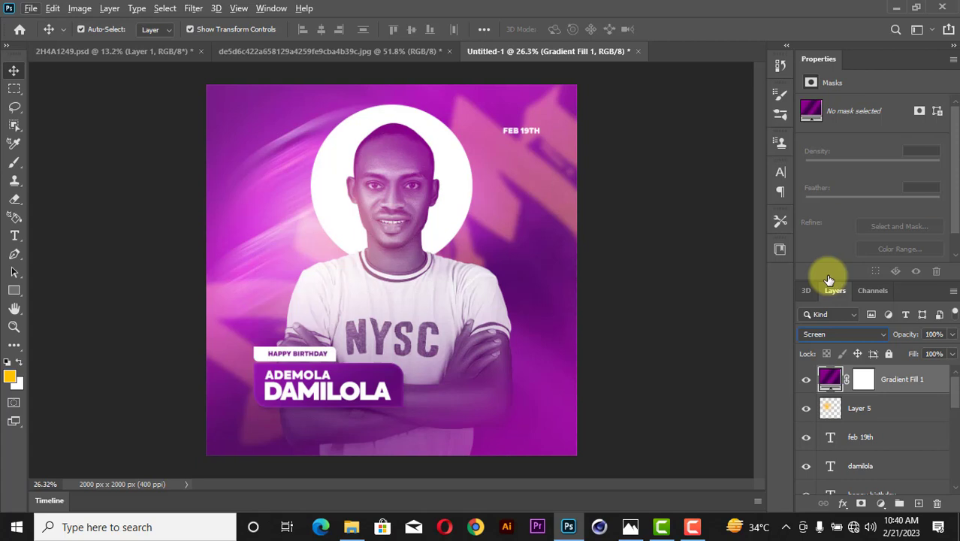
left_click_drag(952, 340, 913, 351)
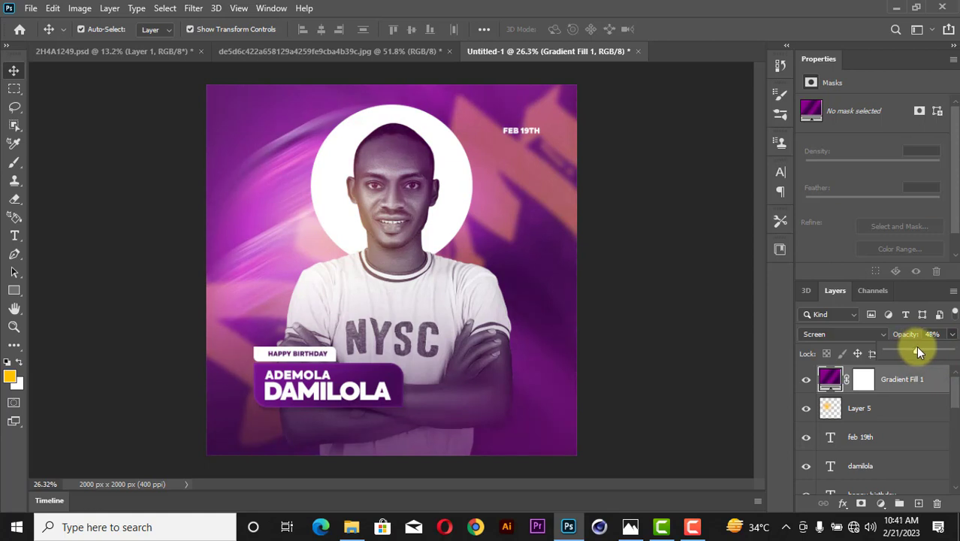
mouse_move(830, 380)
left_mouse_down()
mouse_move(867, 533)
mouse_move(858, 407)
mouse_move(836, 396)
left_mouse_up()
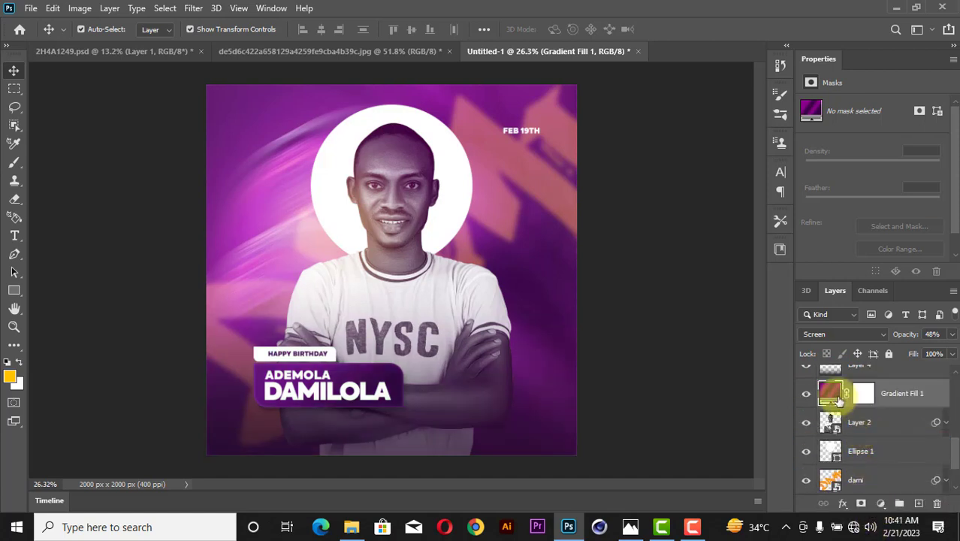
left_click(656, 280)
Fit the whole poster on screen with the Zoom tool.
key("z")
right_click(476, 246)
left_click(495, 251)
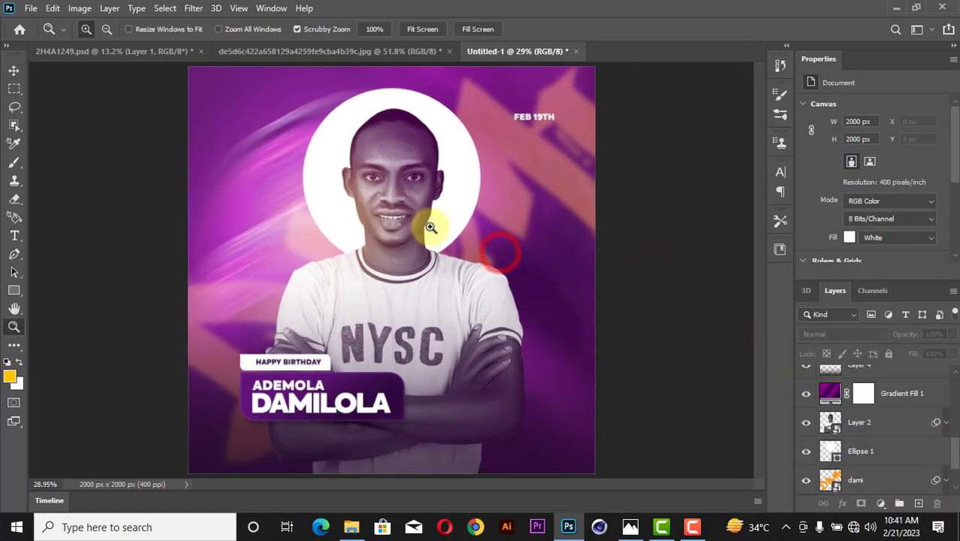
Select top Layer 5 and stamp all visible layers into a new Layer 6 (Ctrl+Alt+Shift+E).
left_click(14, 71)
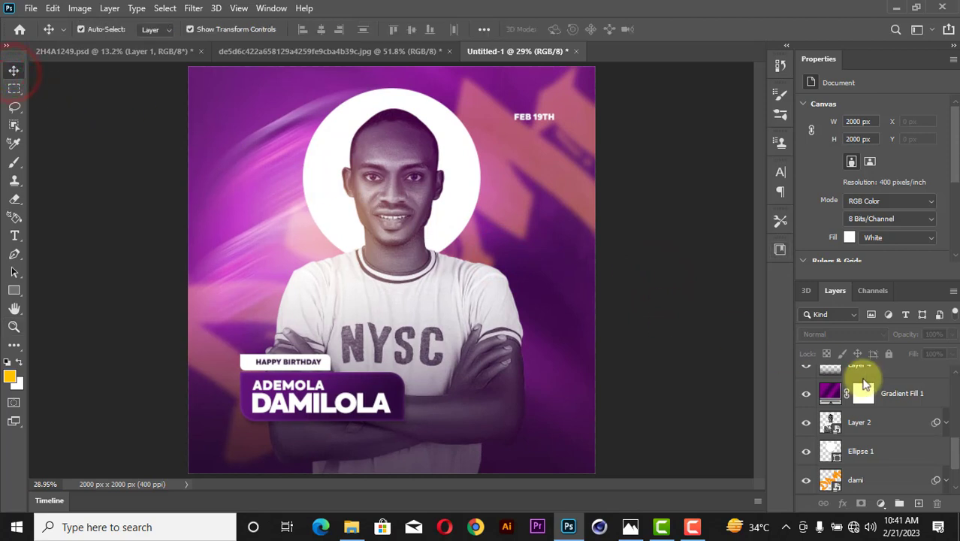
scroll(888, 391, "up", 5)
left_click(888, 390)
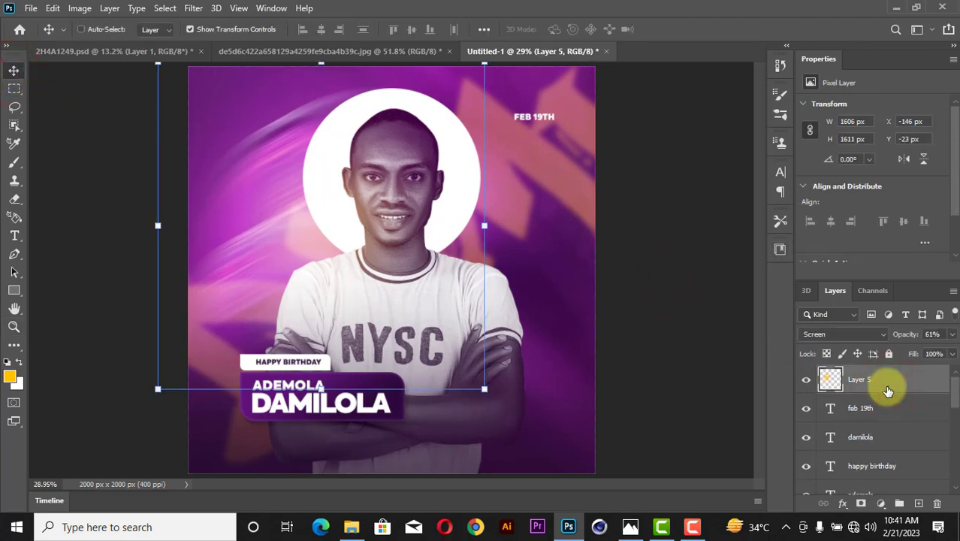
key("ctrl+shift+alt+e")
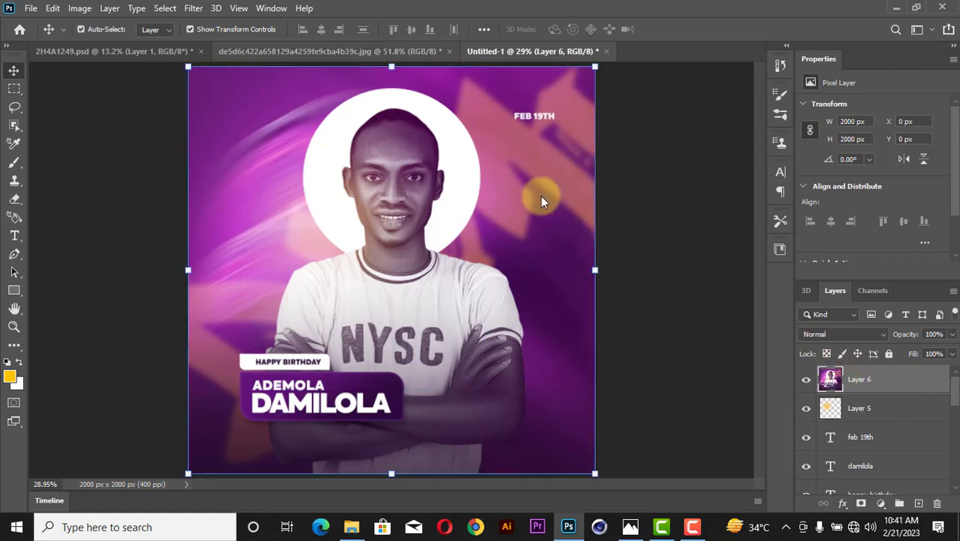
left_click(194, 9)
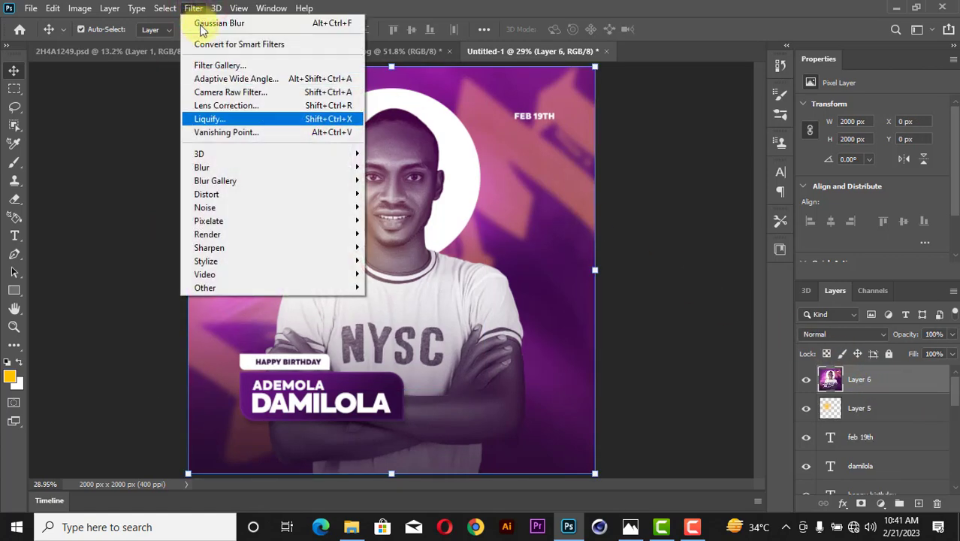
In the Camera Raw Filter's Basic panel, set Contrast +18, Texture +8, Clarity +7 and Dehaze +27.
left_click(218, 92)
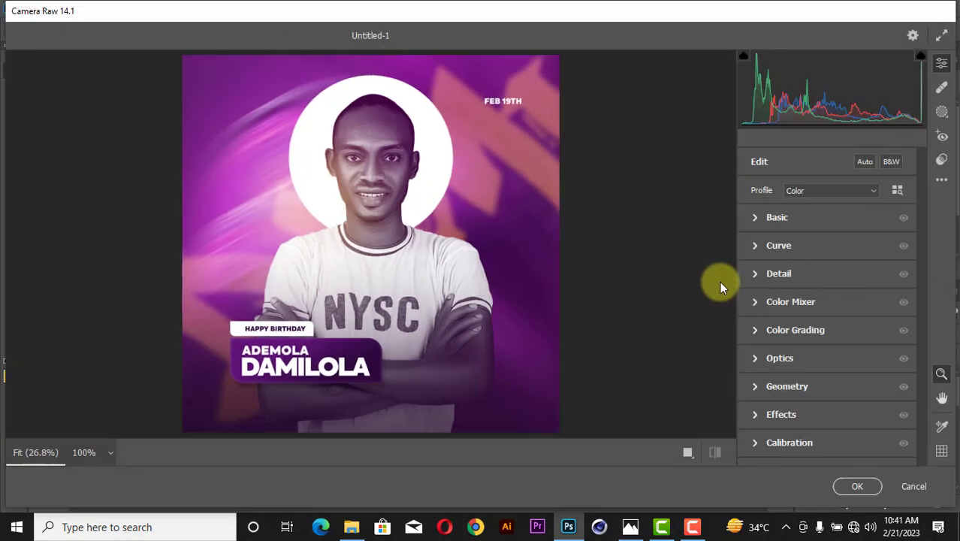
left_click(753, 218)
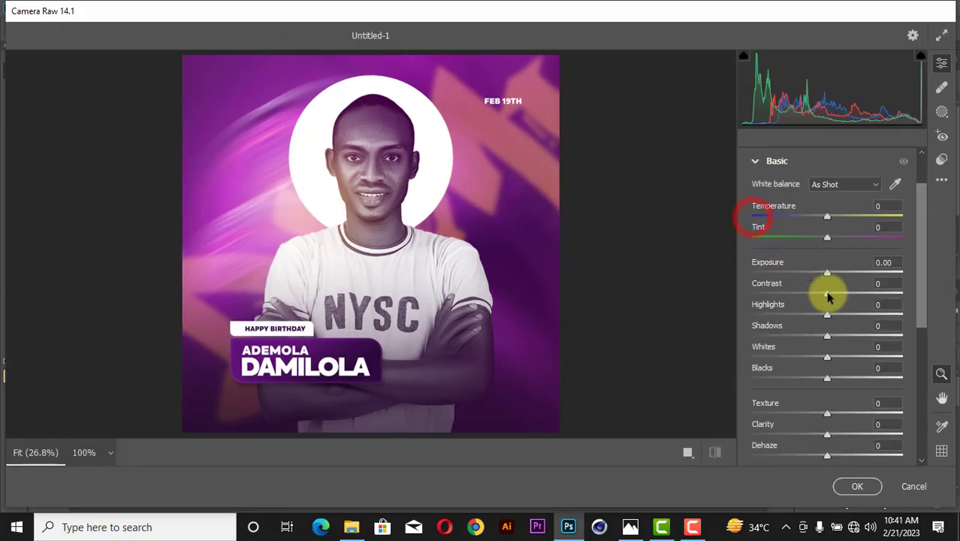
mouse_move(833, 297)
left_mouse_down()
mouse_move(836, 286)
mouse_move(842, 293)
left_mouse_up()
left_click_drag(828, 436, 849, 422)
scroll(831, 414, "down", 1)
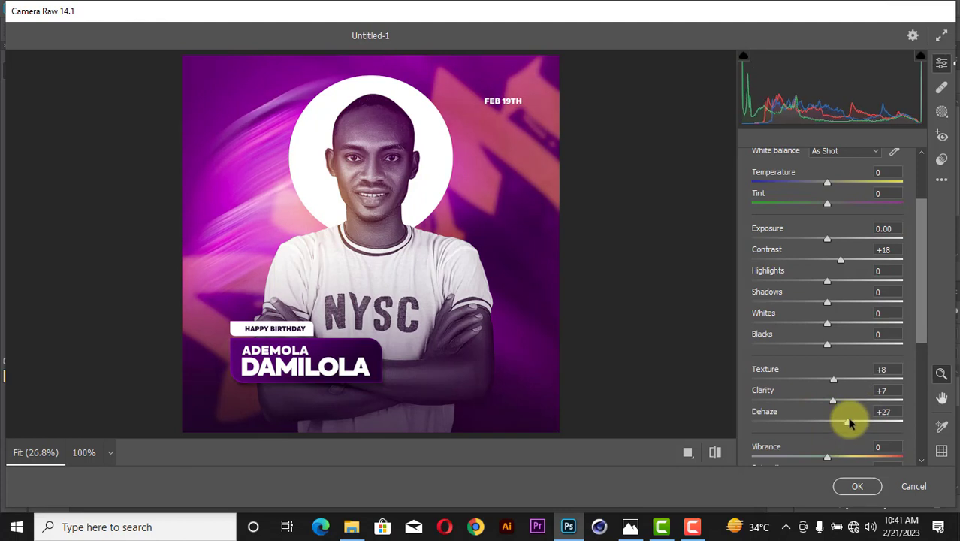
scroll(863, 322, "down", 2)
scroll(834, 316, "down", 5)
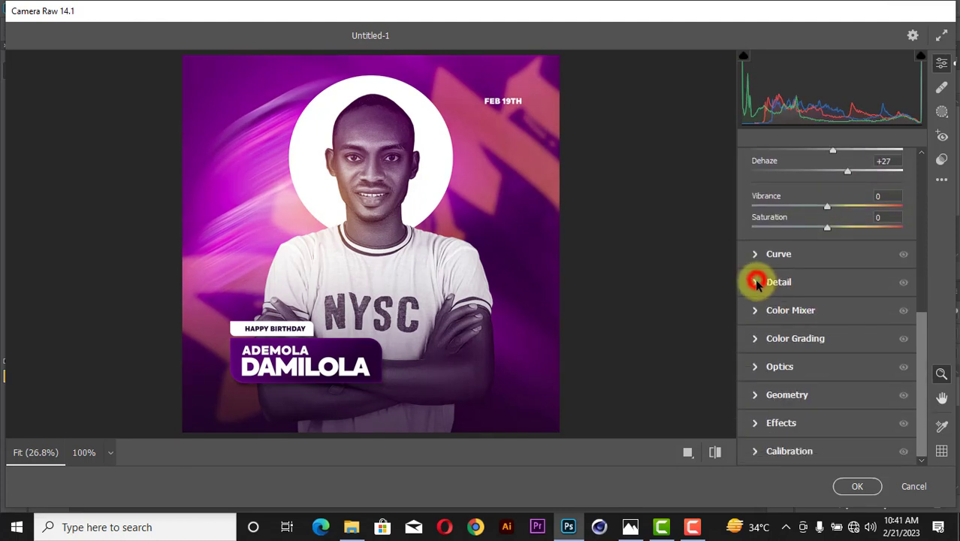
left_click(756, 281)
Set Camera Raw Sharpening to 16 and Vignetting to -13.
left_click_drag(753, 308, 768, 315)
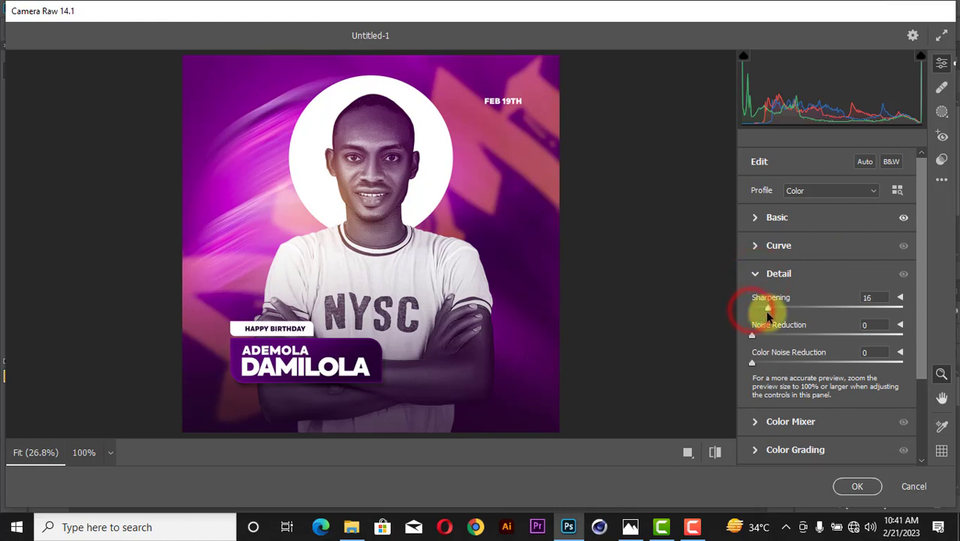
left_click(754, 274)
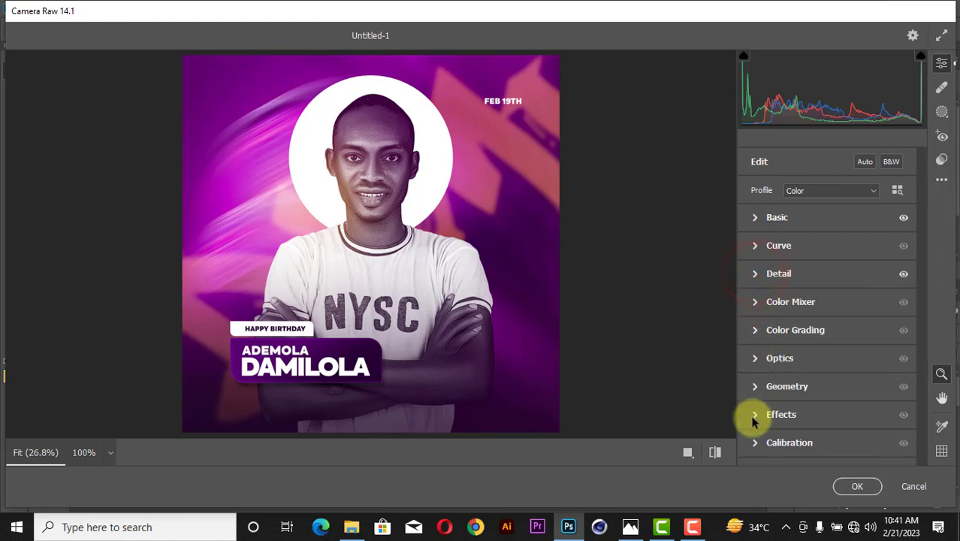
left_click(755, 419)
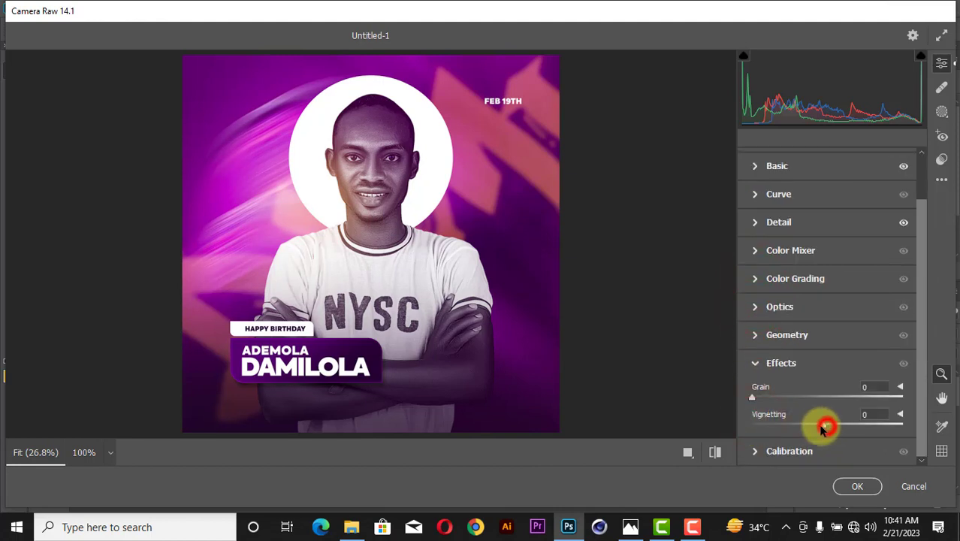
left_click_drag(825, 427, 810, 428)
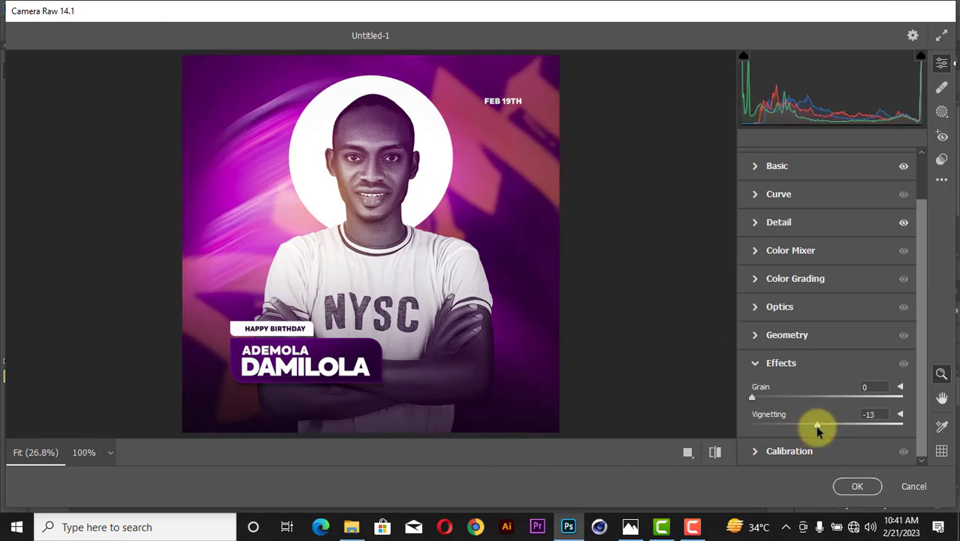
left_click(755, 276)
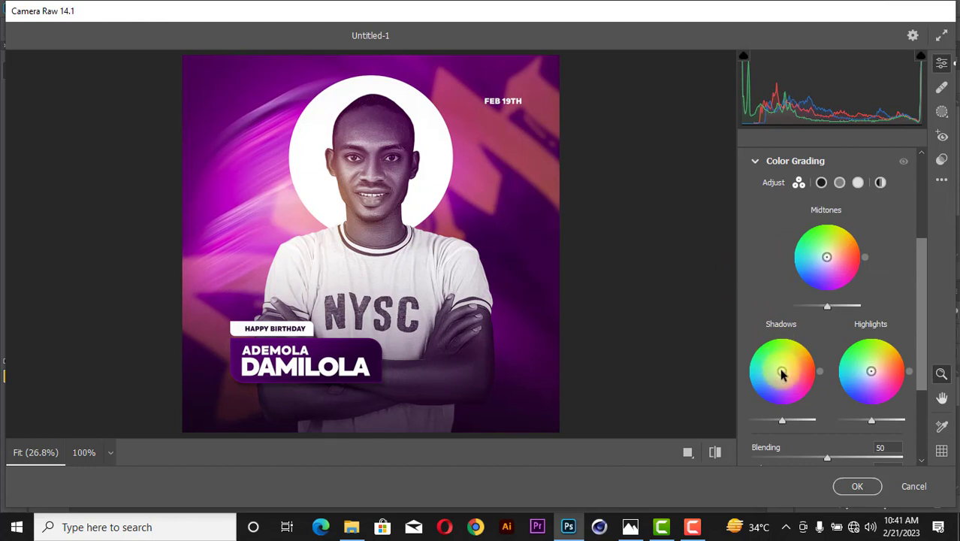
Tint the Color Grading shadows purple and highlights magenta, then apply the Camera Raw grade.
mouse_move(783, 374)
left_mouse_down()
mouse_move(785, 367)
mouse_move(778, 374)
left_mouse_up()
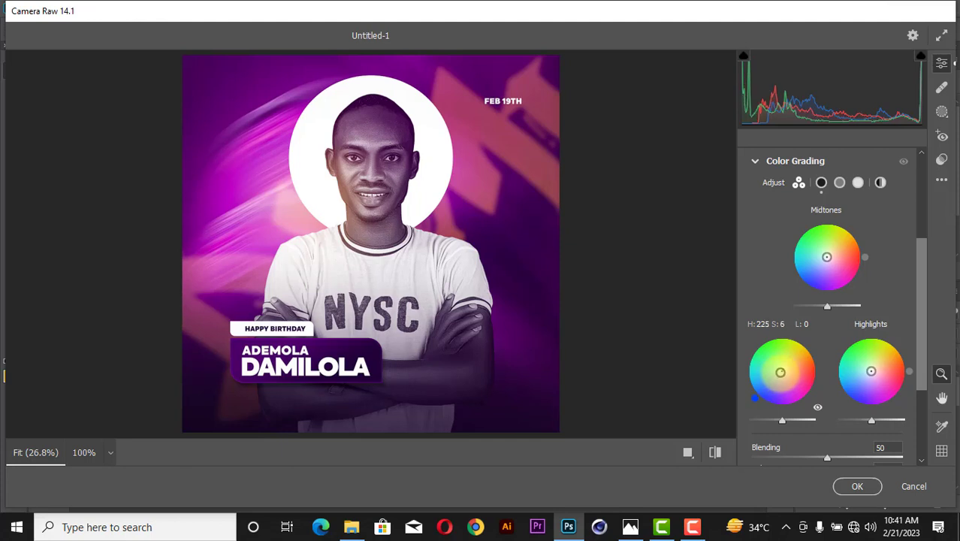
left_click_drag(780, 372, 782, 371)
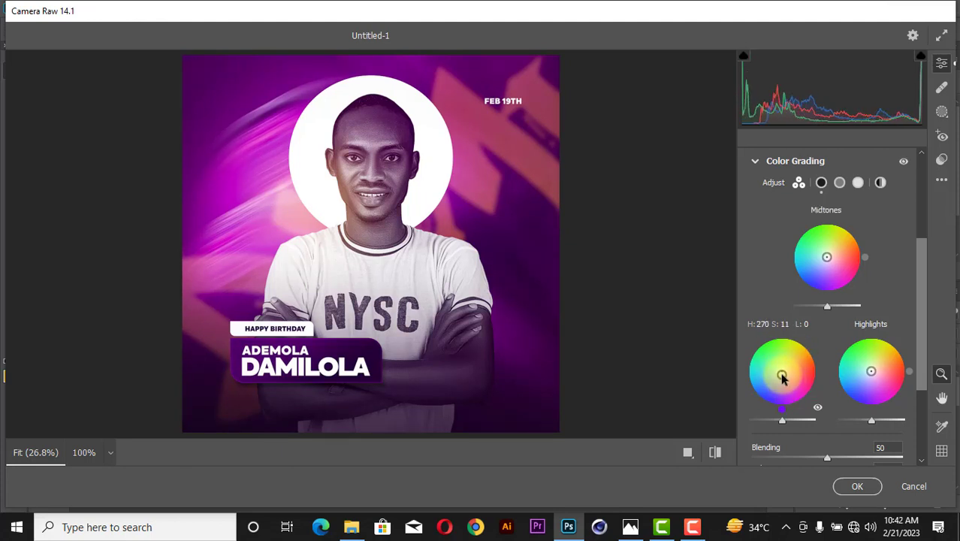
mouse_move(873, 373)
left_mouse_down()
mouse_move(884, 362)
mouse_move(876, 377)
left_mouse_up()
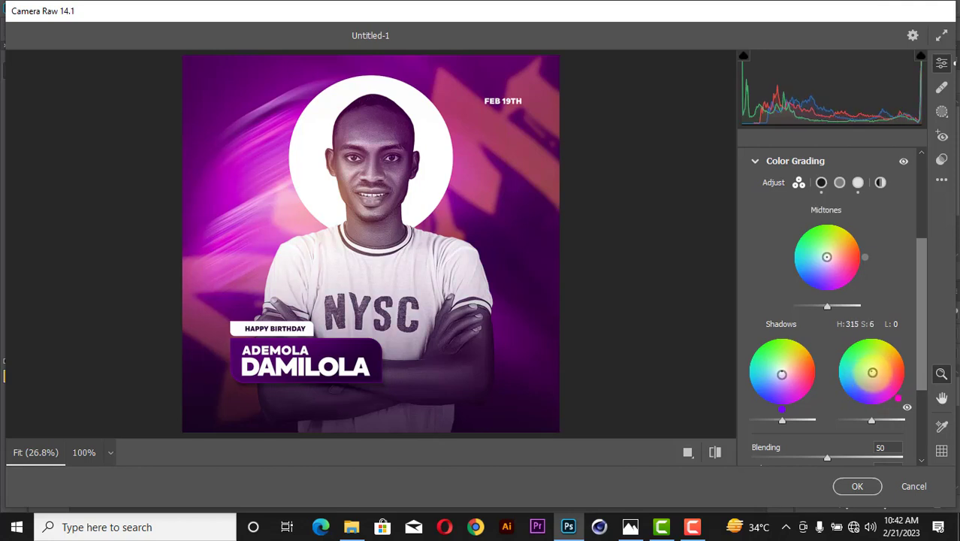
left_click(864, 486)
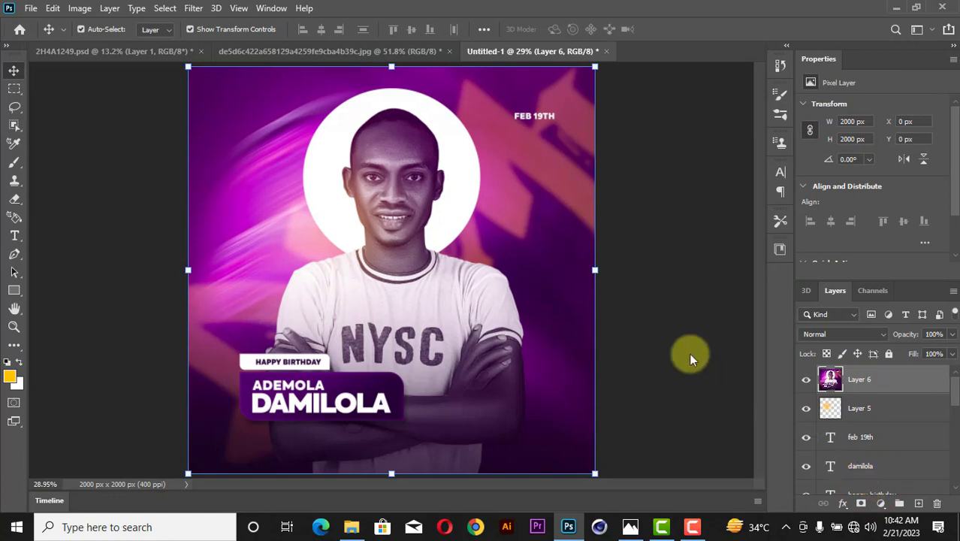
Apply Filter > Noise > Add Noise to Layer 6 at 19.18%, Uniform.
left_click(193, 9)
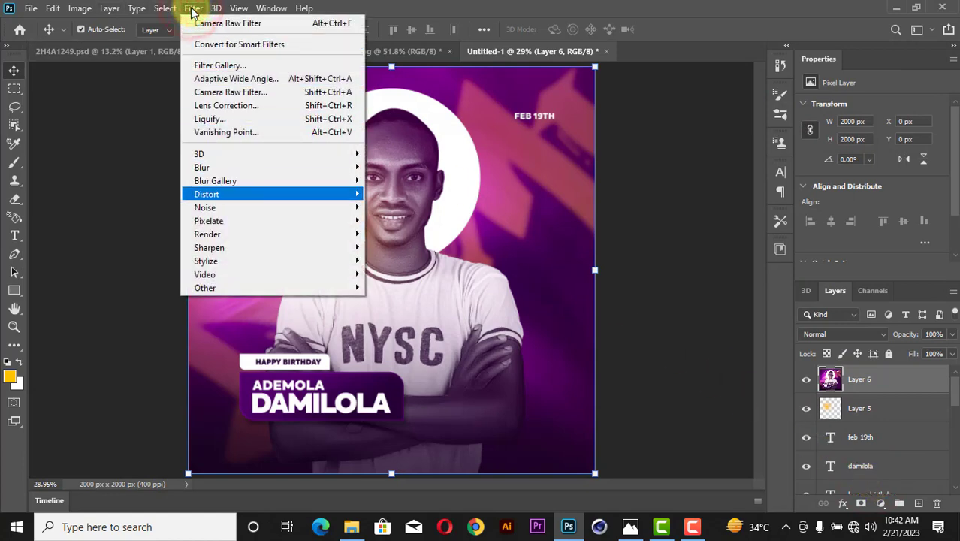
mouse_move(226, 208)
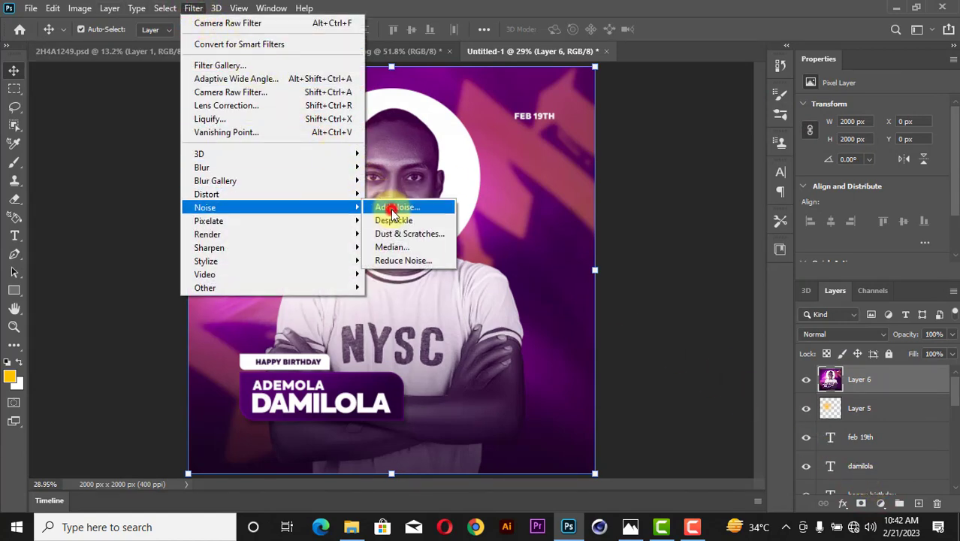
left_click(387, 207)
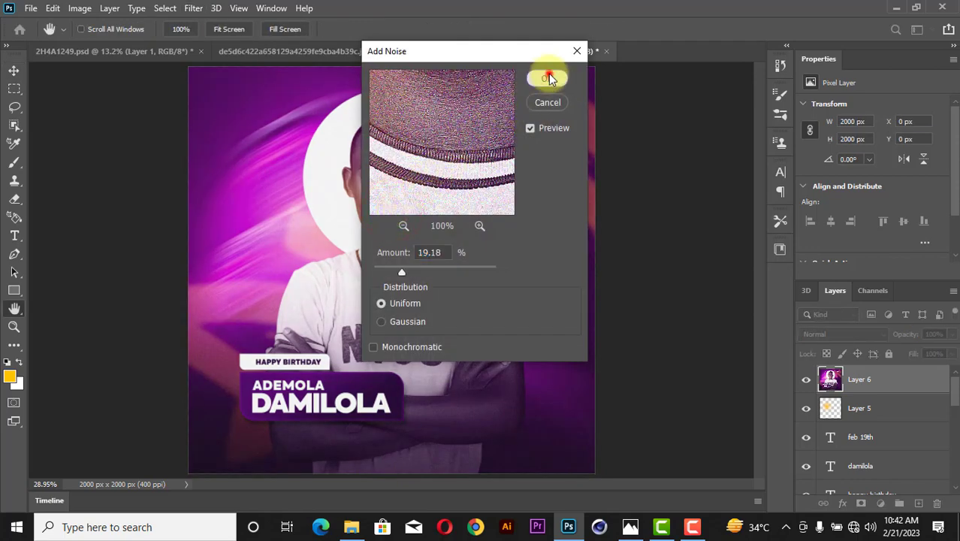
left_click(548, 76)
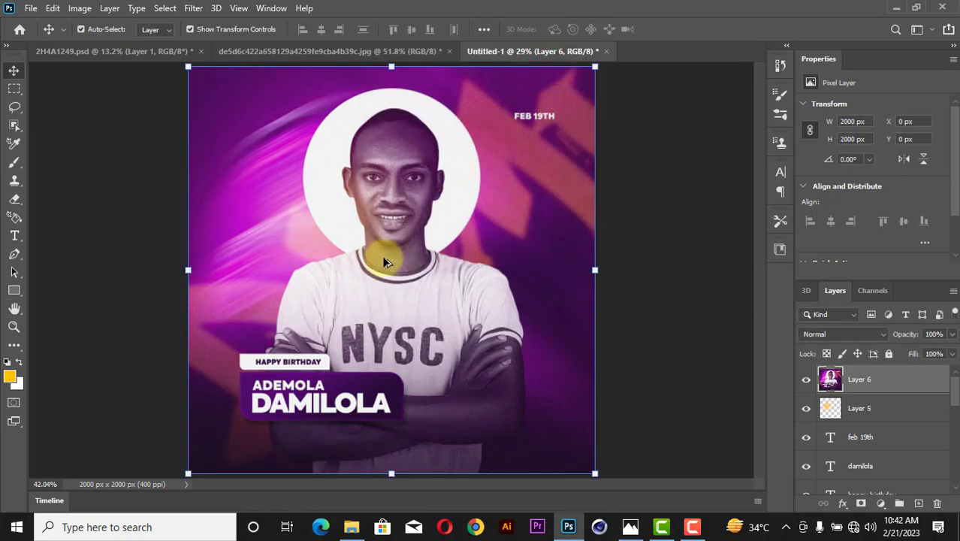
scroll(383, 261, "up", 3)
scroll(383, 262, "down", 4)
scroll(383, 262, "up", 1)
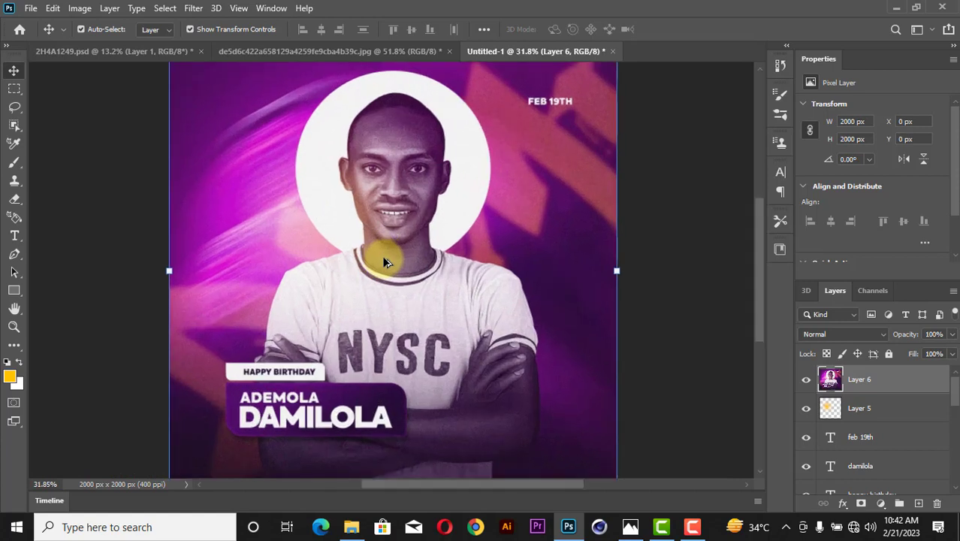